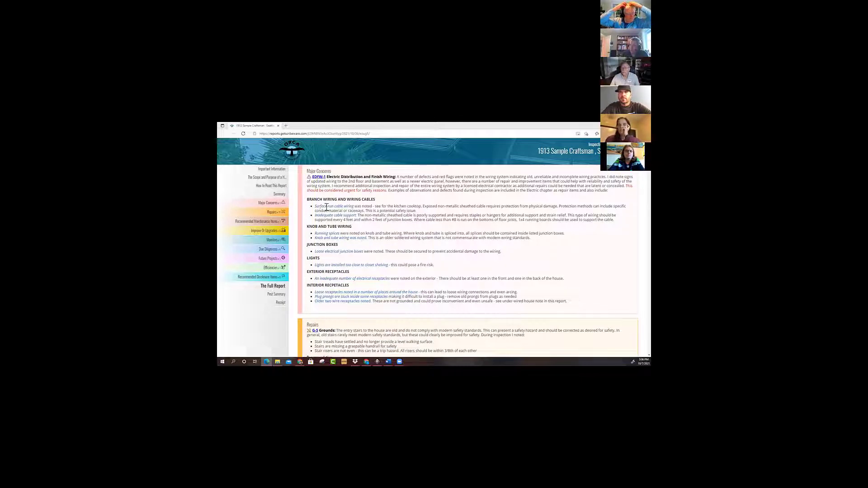
Review the Major Concerns summary, the category legend and the opening overview of the sample inspection report.
scroll(353, 275, down, 1)
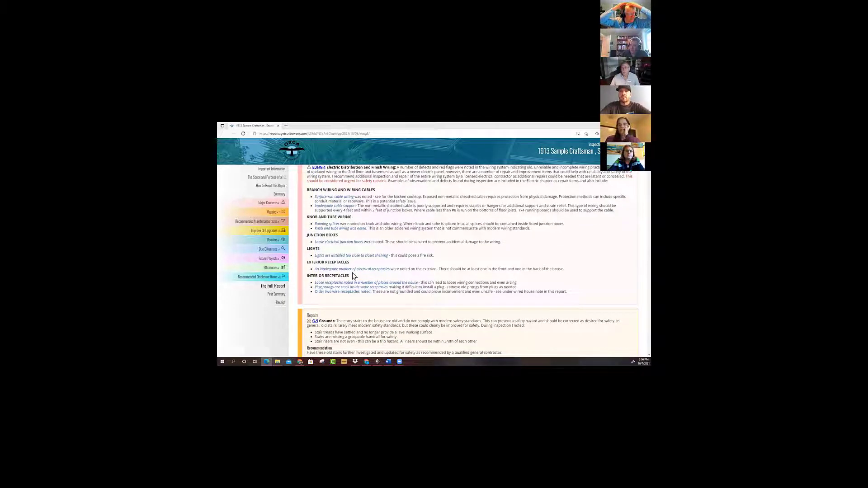
scroll(355, 277, up, 15)
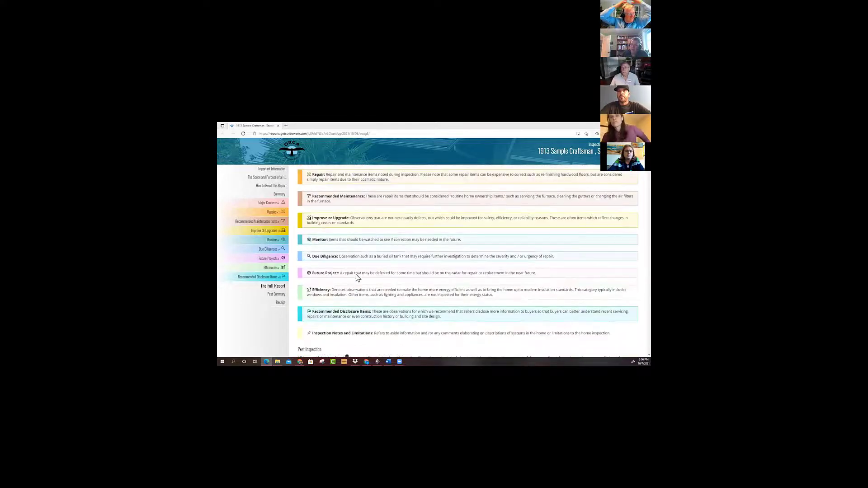
scroll(356, 277, up, 10)
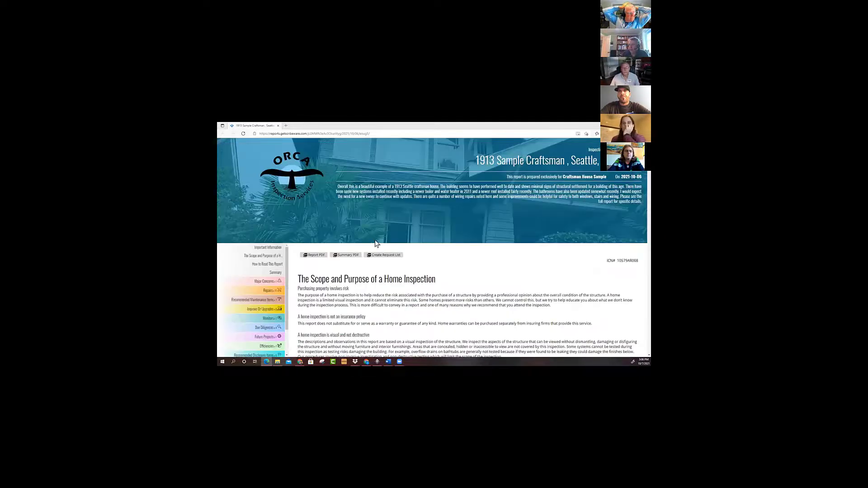
Go to the Repairs summary and follow the ESDW-3 exterior siding item to its full report entry.
scroll(364, 249, down, 1)
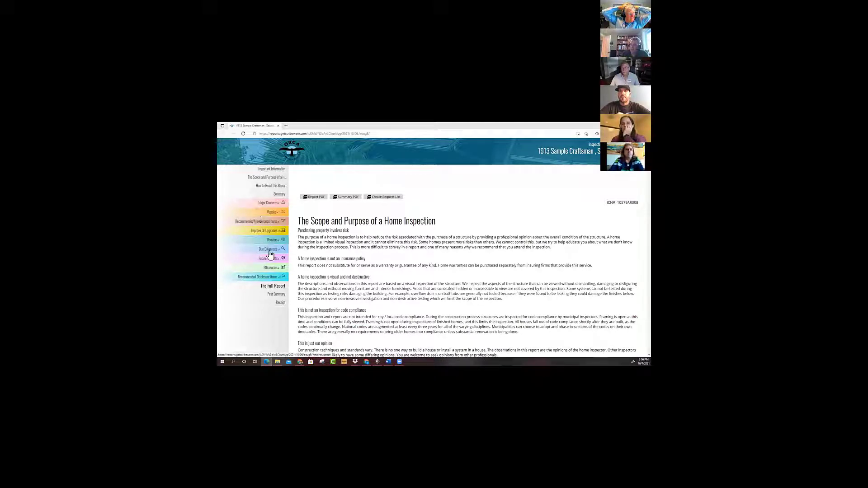
click(252, 215)
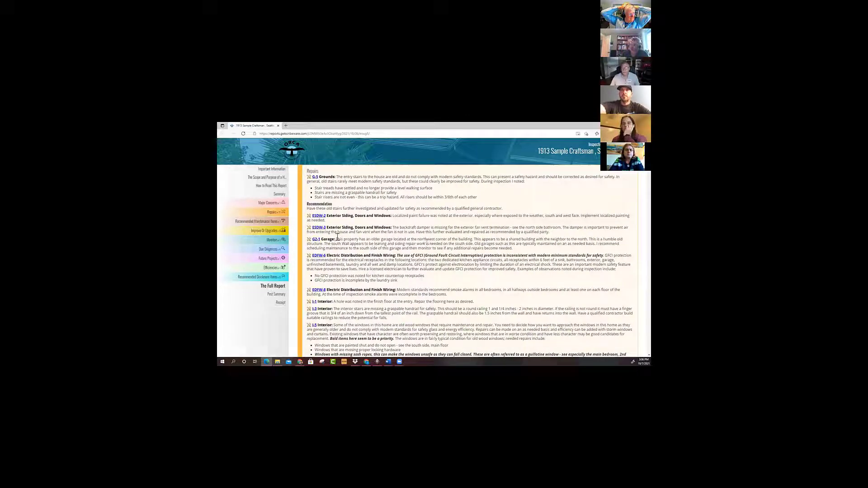
click(321, 229)
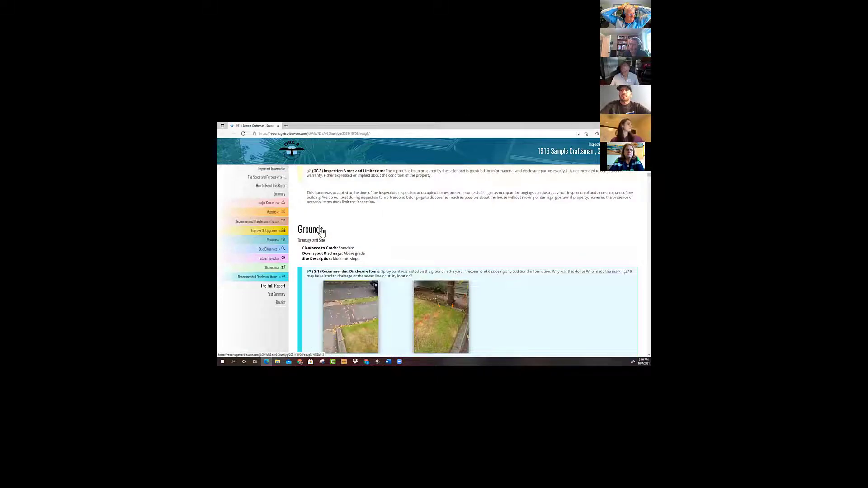
Open The Full Report and review the building characteristics and conditions under General Comments.
click(274, 287)
scroll(490, 319, down, 5)
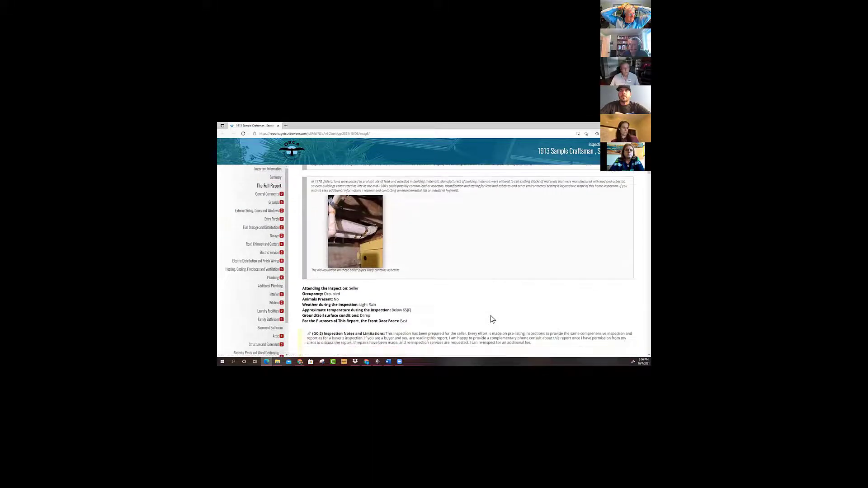
scroll(492, 318, up, 3)
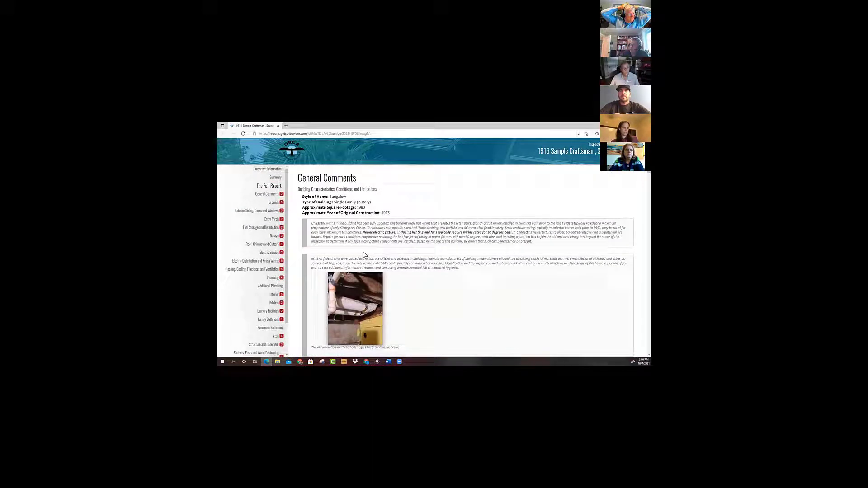
Examine the Grounds section, covering the G-1 disclosure item, G-2 future project and G-3 vegetation maintenance photos.
scroll(393, 278, down, 7)
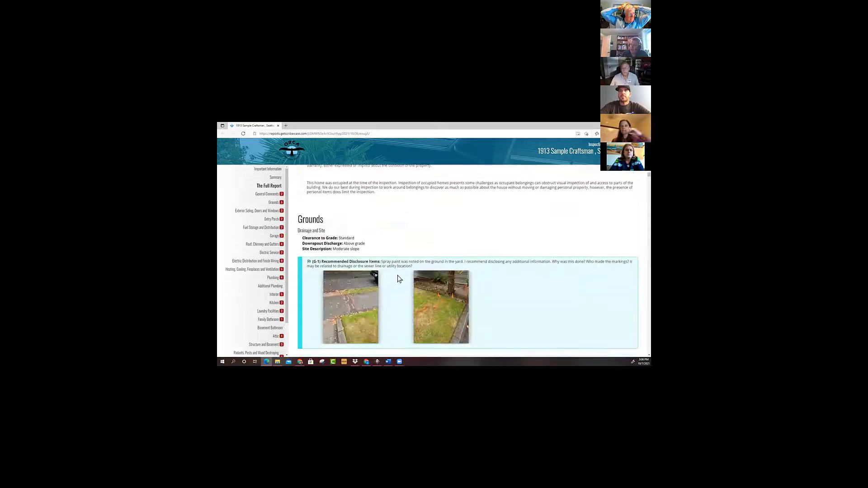
scroll(399, 279, down, 4)
scroll(399, 279, up, 2)
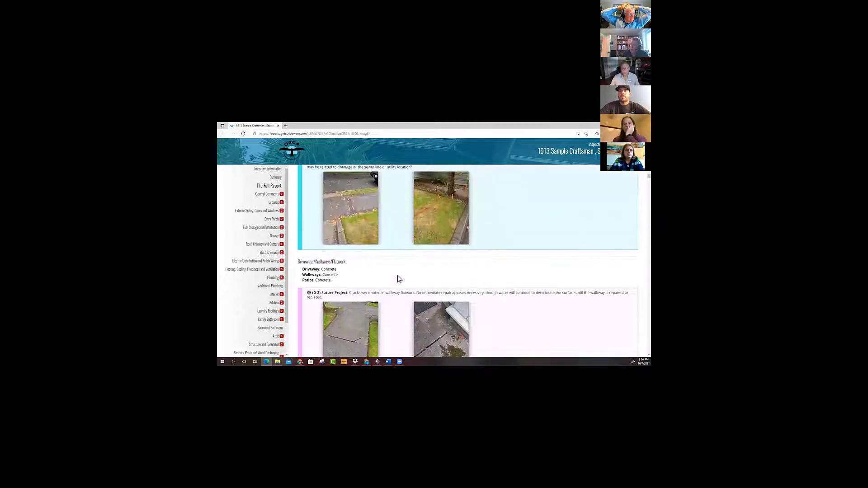
scroll(399, 279, up, 1)
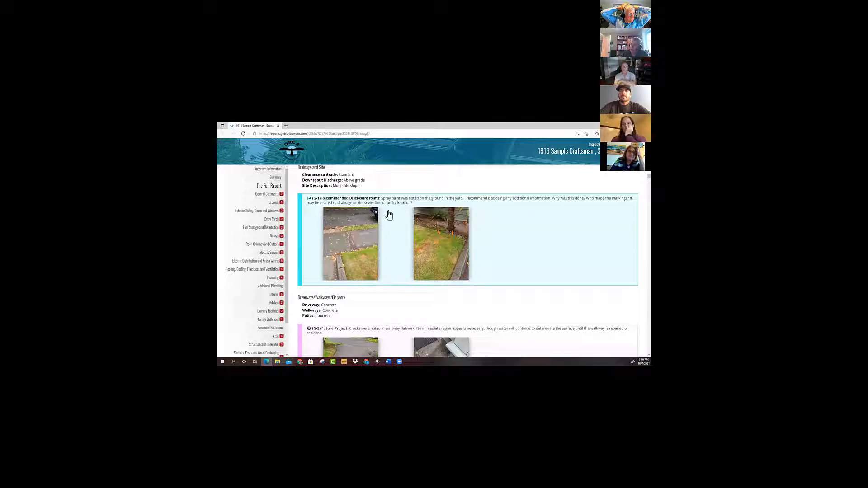
scroll(401, 288, down, 4)
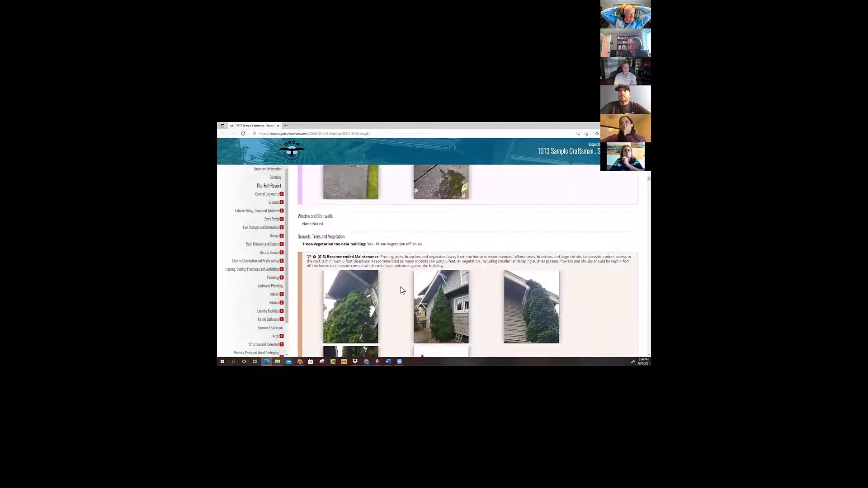
scroll(401, 289, down, 2)
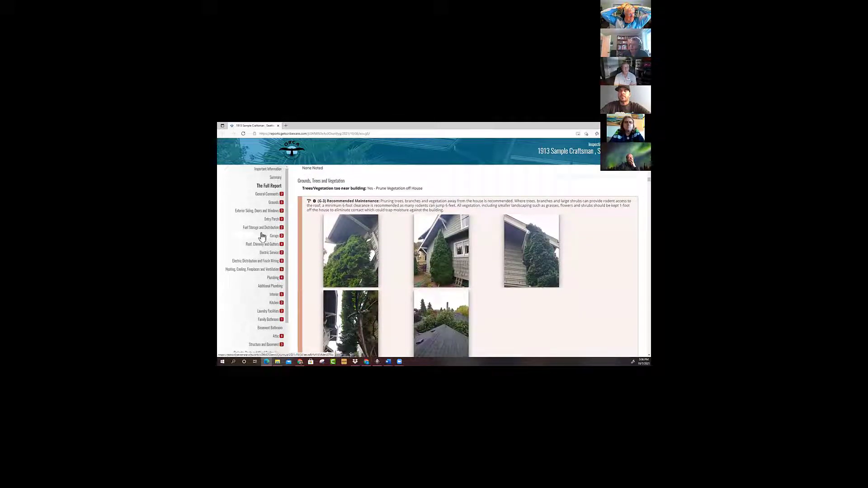
Open the Electric Distribution and Finish Wiring section and read the EDFW-1 major concern's list of defects.
click(267, 261)
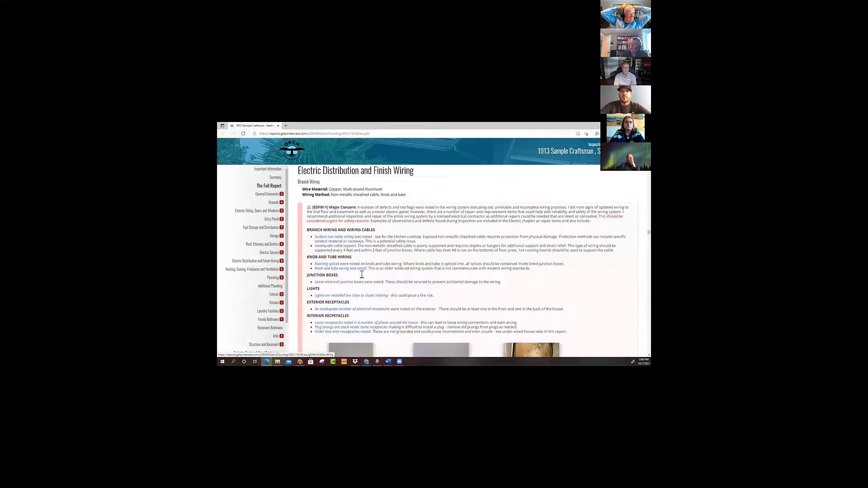
scroll(446, 290, down, 3)
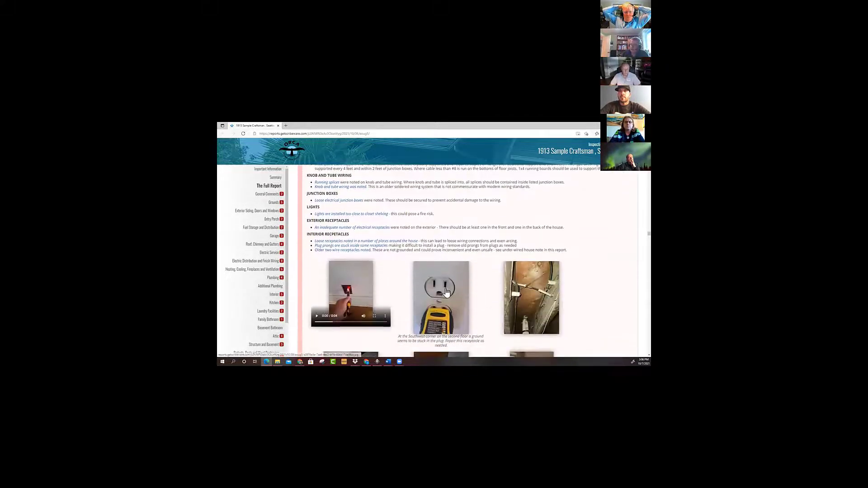
scroll(446, 290, up, 3)
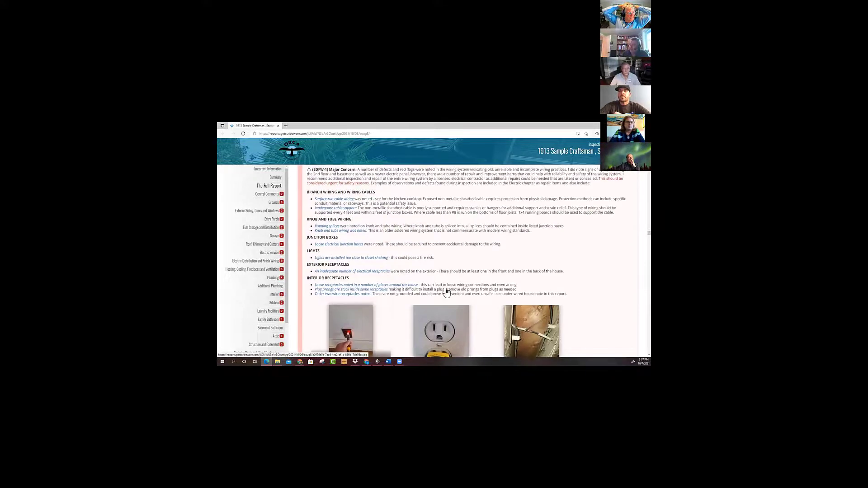
scroll(442, 287, down, 2)
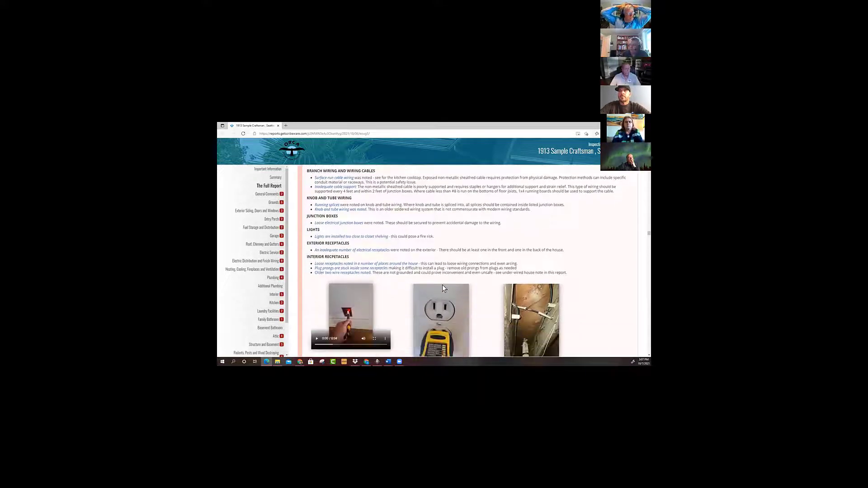
Look through the first EDFW-1 wiring photos and play the video of the loose switch box.
scroll(443, 288, down, 3)
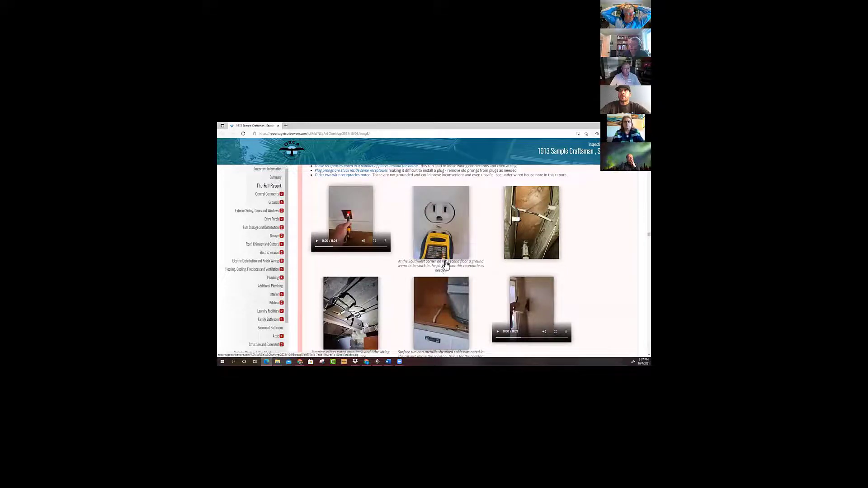
scroll(445, 265, down, 1)
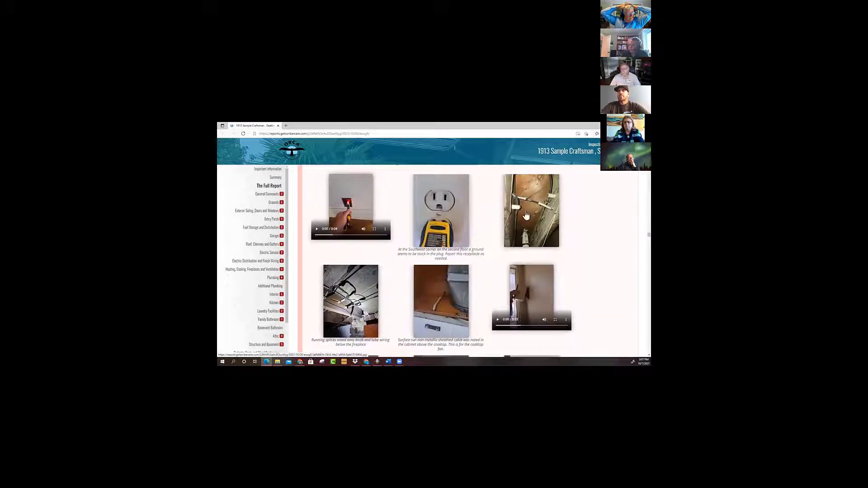
scroll(519, 258, down, 3)
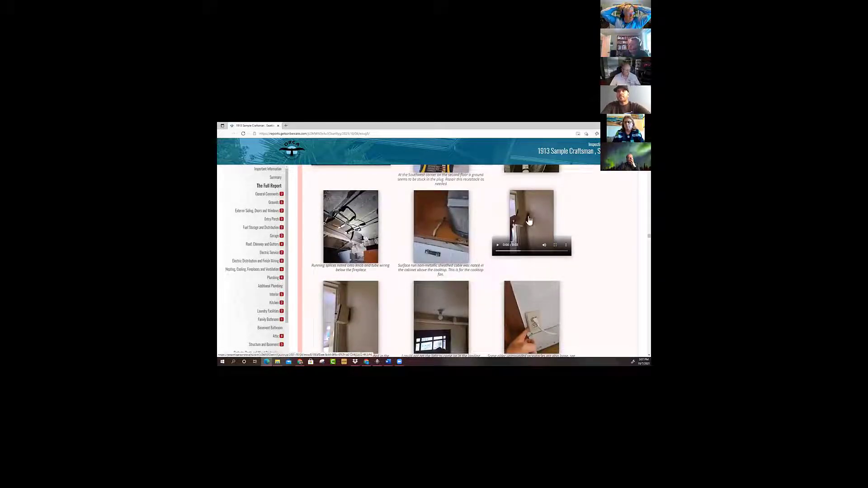
scroll(530, 220, down, 1)
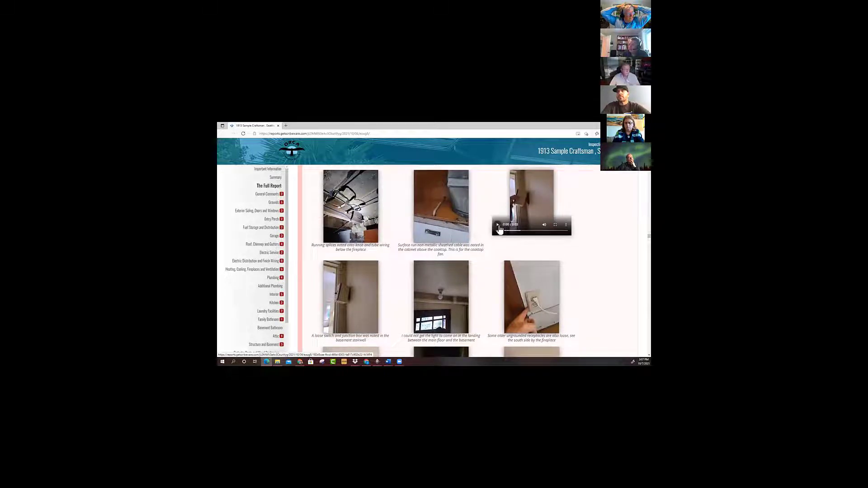
scroll(499, 230, up, 2)
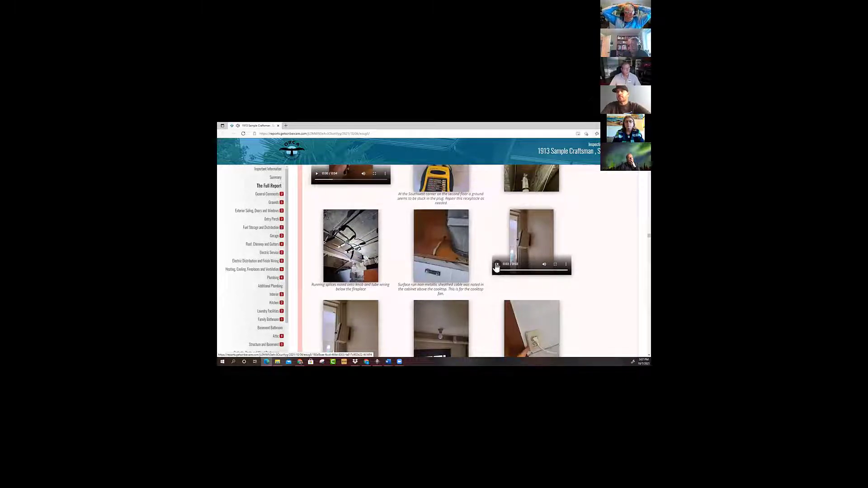
Compare the categorized EDFW-1 defect list with the receptacle and knob and tube photos beneath it.
scroll(516, 284, up, 5)
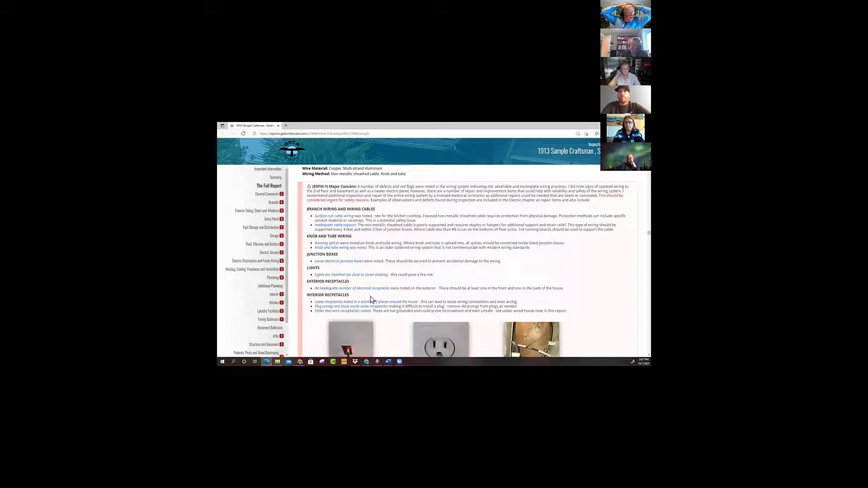
scroll(368, 245, down, 1)
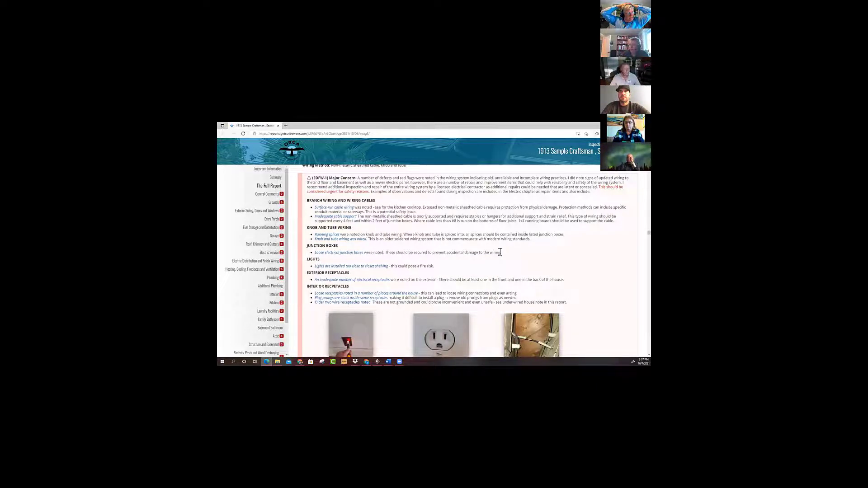
scroll(499, 271, down, 5)
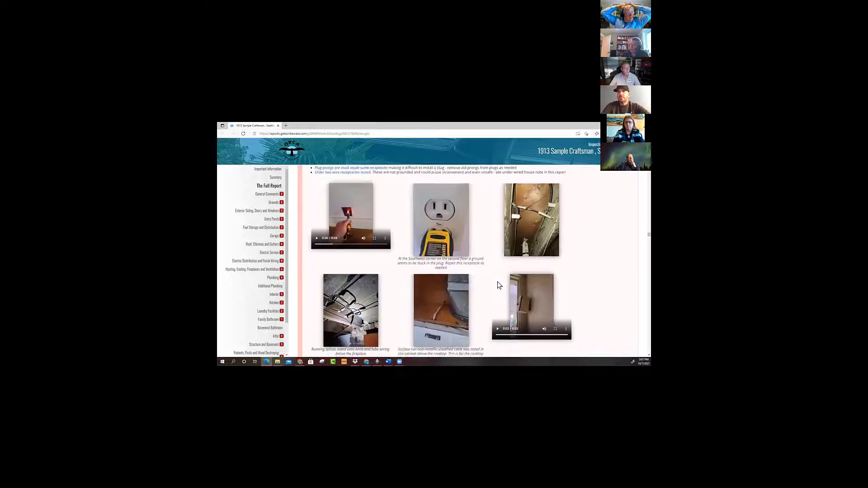
scroll(438, 291, up, 2)
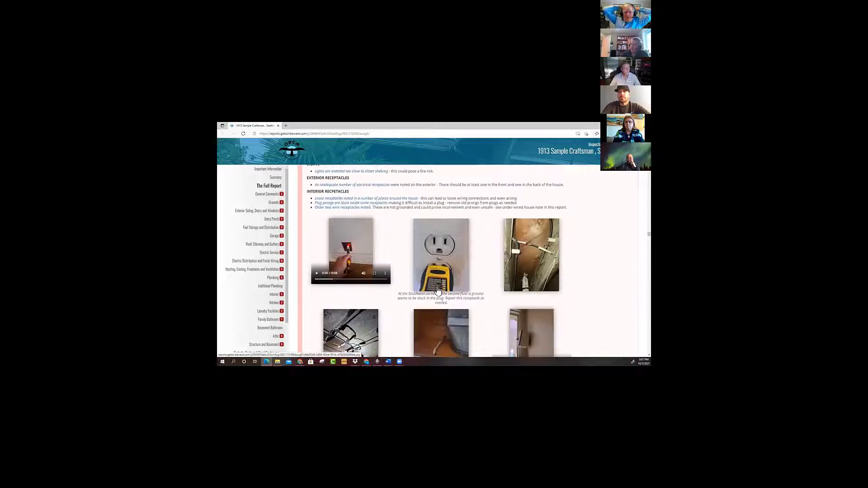
scroll(385, 299, up, 2)
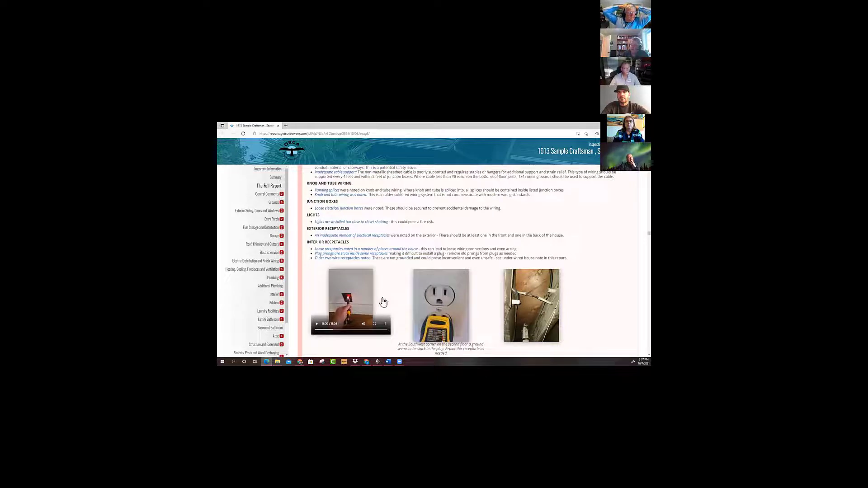
scroll(384, 300, down, 3)
scroll(383, 302, up, 1)
scroll(383, 302, up, 2)
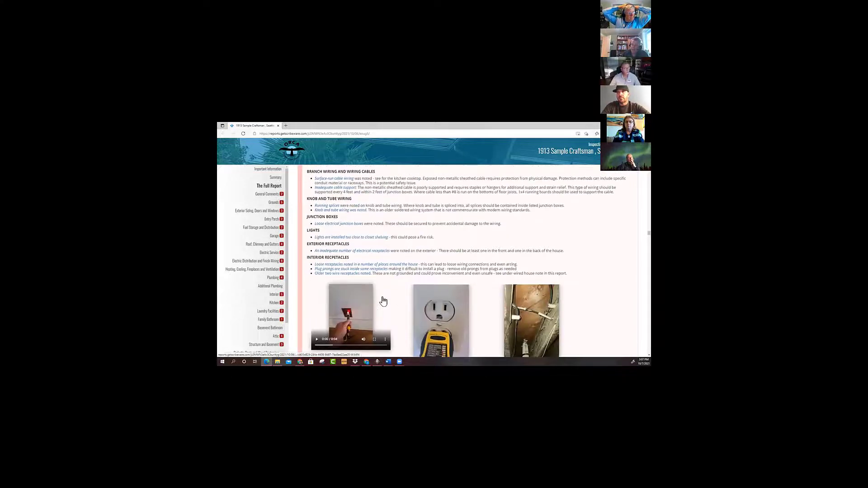
scroll(384, 301, up, 2)
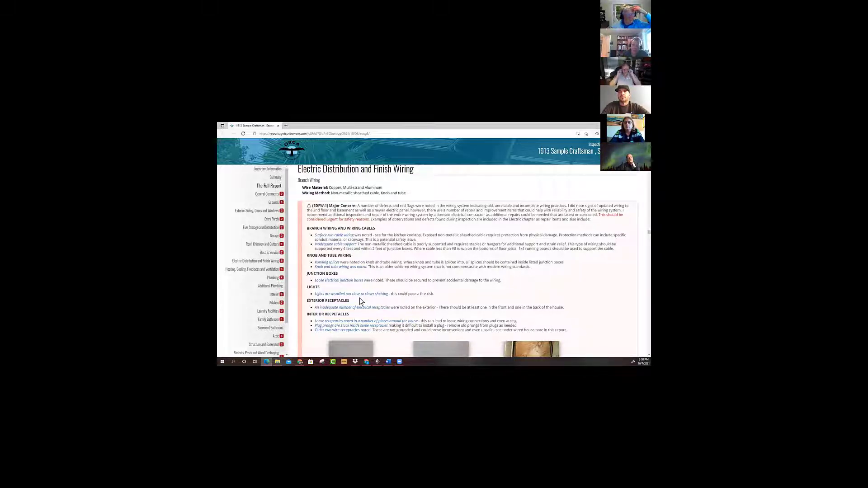
Reread the EDFW-1 defect categories and examine the captioned photos through the closet light and basement bathroom switch.
scroll(366, 294, down, 1)
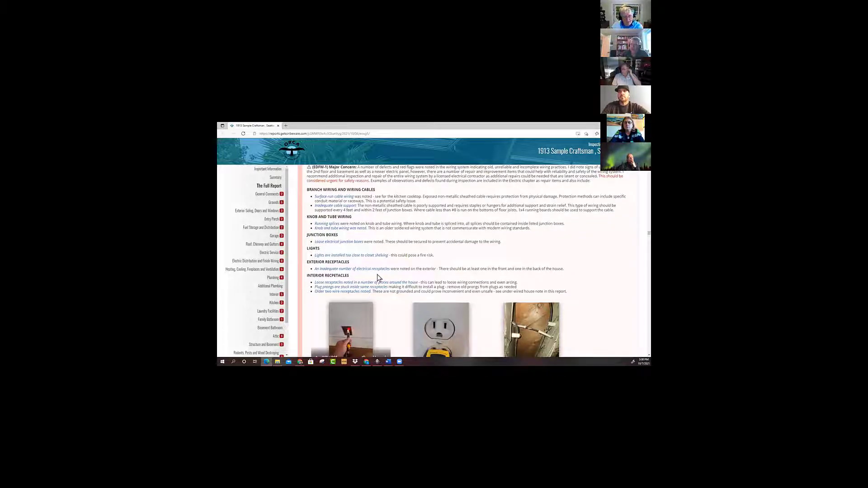
scroll(387, 297, down, 1)
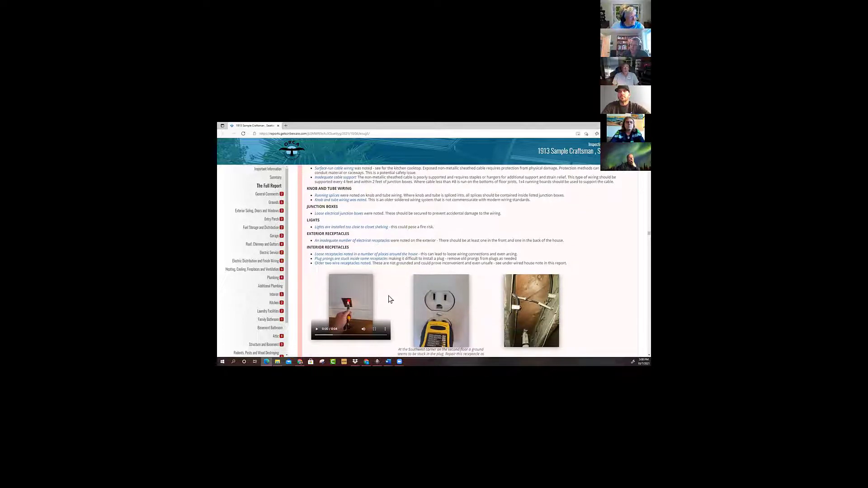
scroll(386, 284, up, 1)
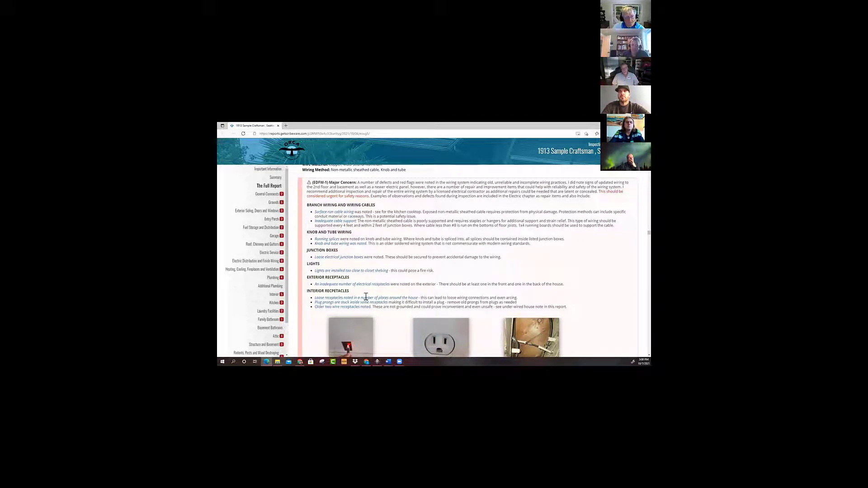
scroll(411, 318, down, 4)
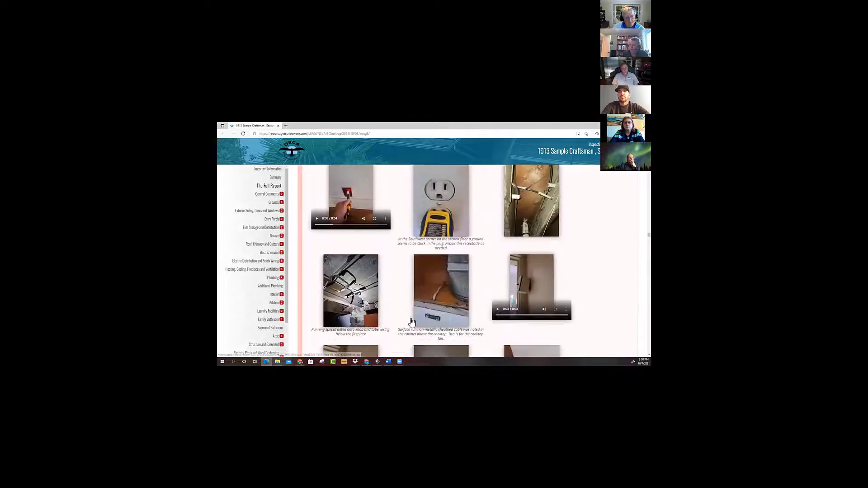
scroll(411, 321, down, 4)
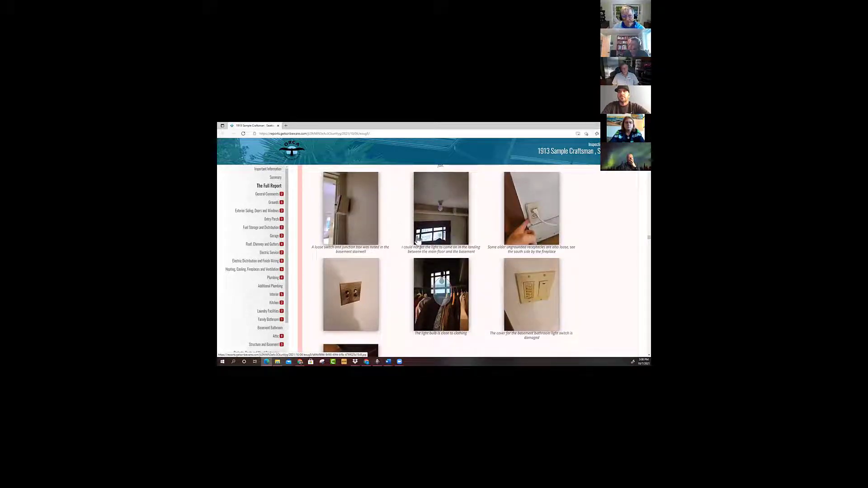
scroll(386, 293, down, 1)
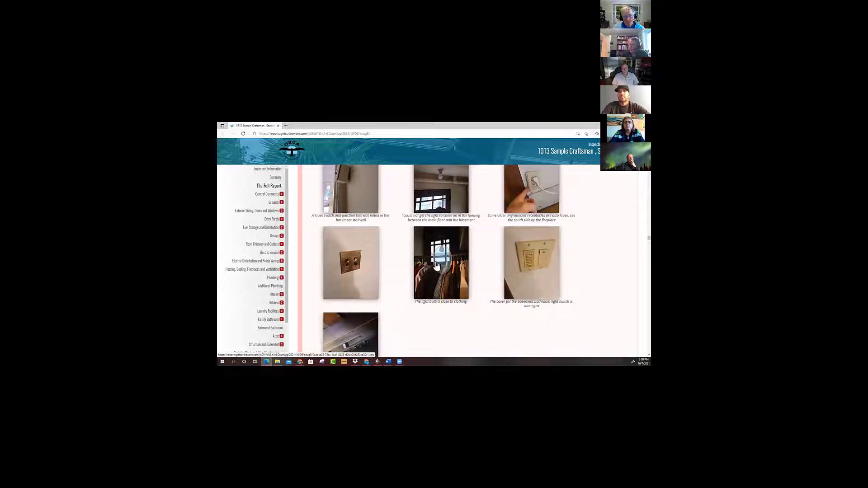
Look over the last EDFW-1 photos down to the attic knob and tube image and return to the categorized defect list.
scroll(436, 266, down, 1)
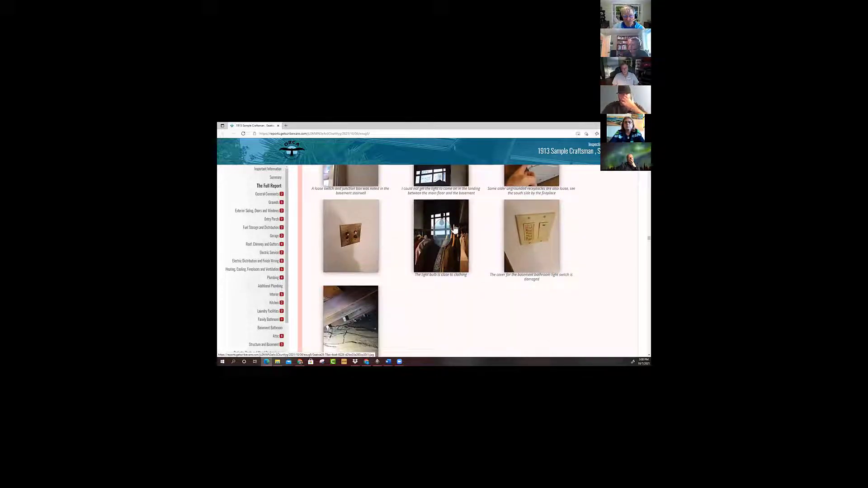
scroll(436, 297, down, 1)
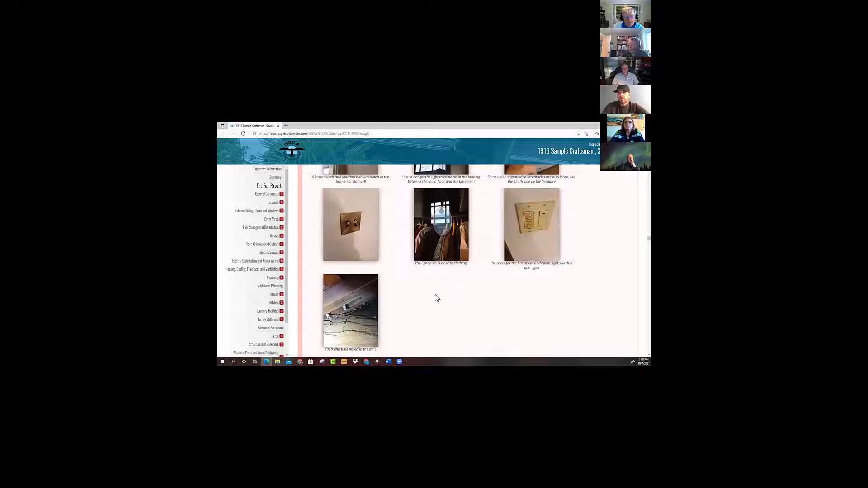
scroll(436, 297, up, 10)
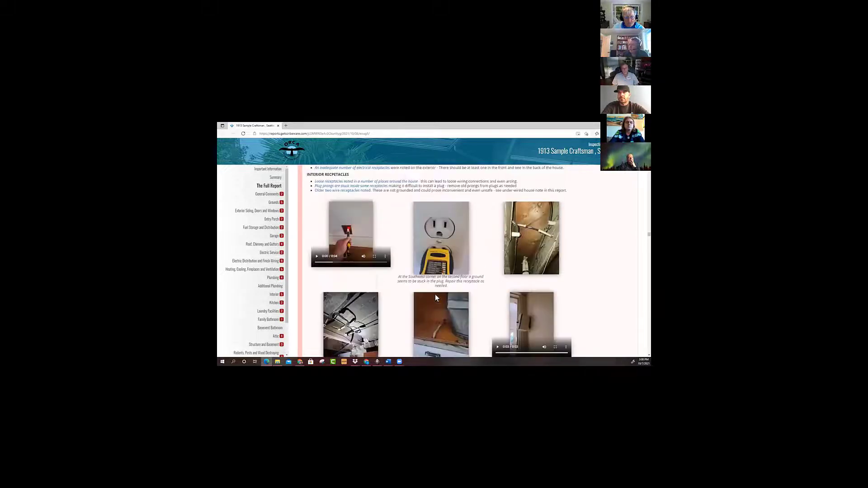
scroll(434, 298, up, 3)
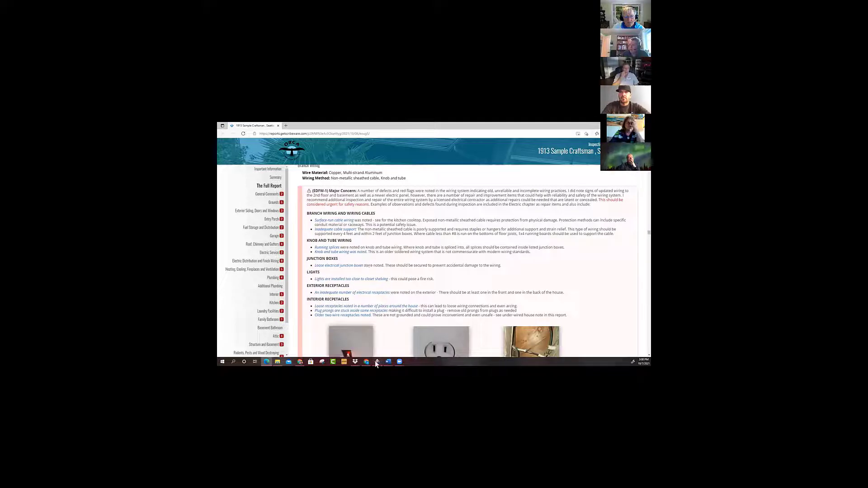
Switch to ScribeWare and examine the EDFW-1 major concern in the Craftsman sample's Electric Distribution and Finish Wiring section.
mouse_move(376, 362)
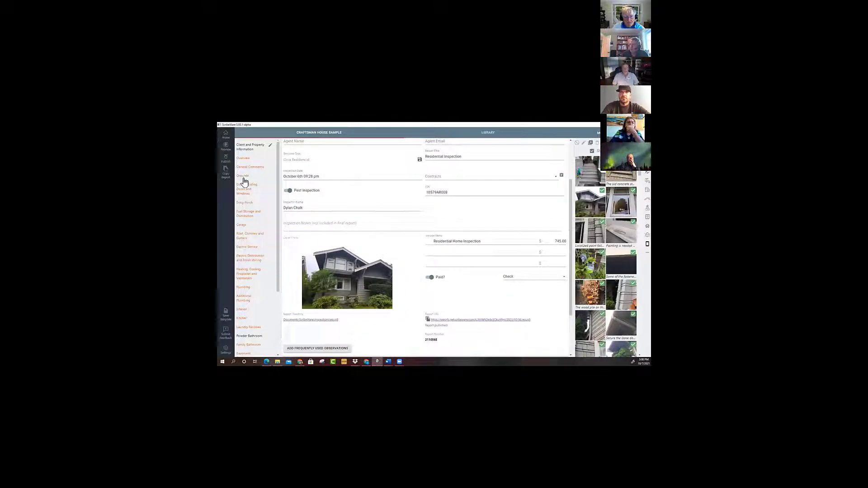
click(247, 259)
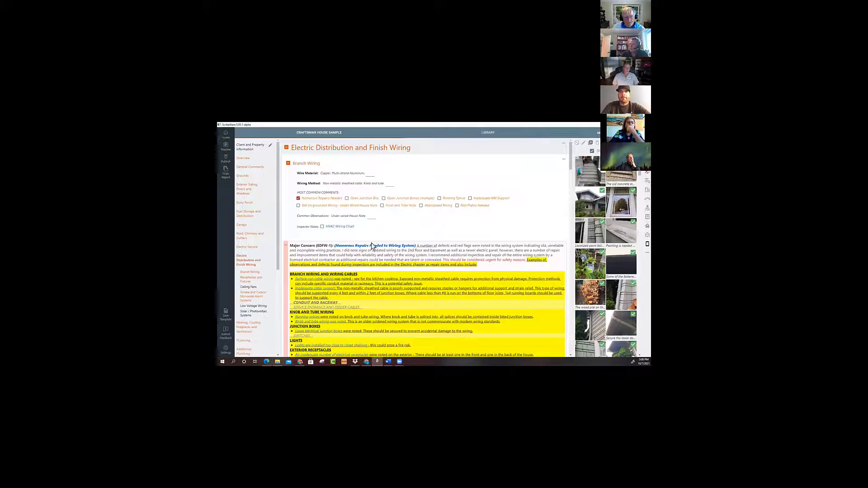
scroll(372, 246, down, 3)
scroll(373, 246, down, 1)
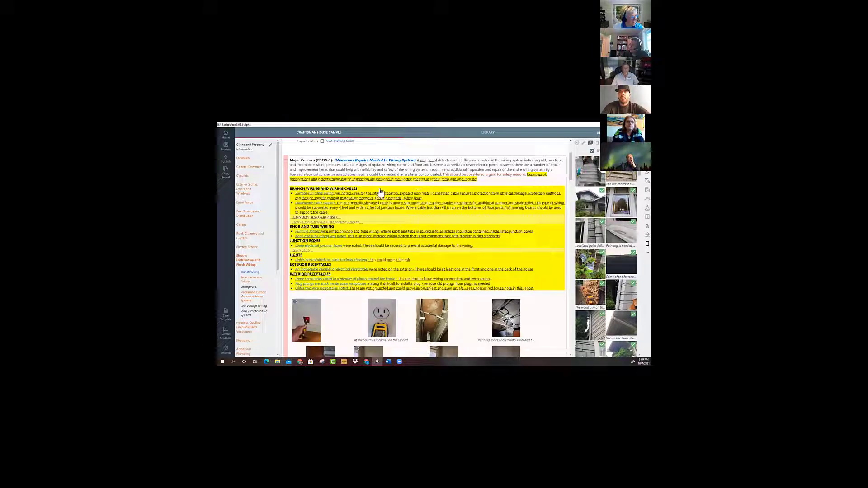
Return to the report list and open one of today's unfilled reports at its Decks, Porches and Balconies section.
click(226, 134)
scroll(349, 244, down, 10)
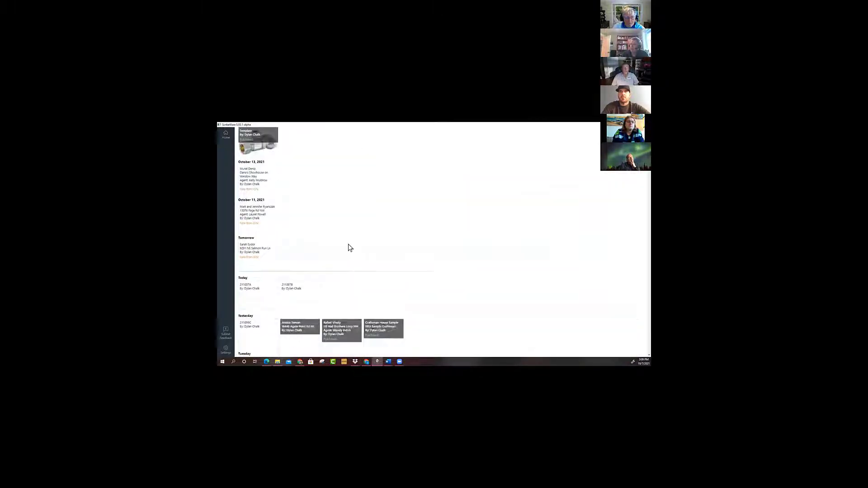
click(294, 244)
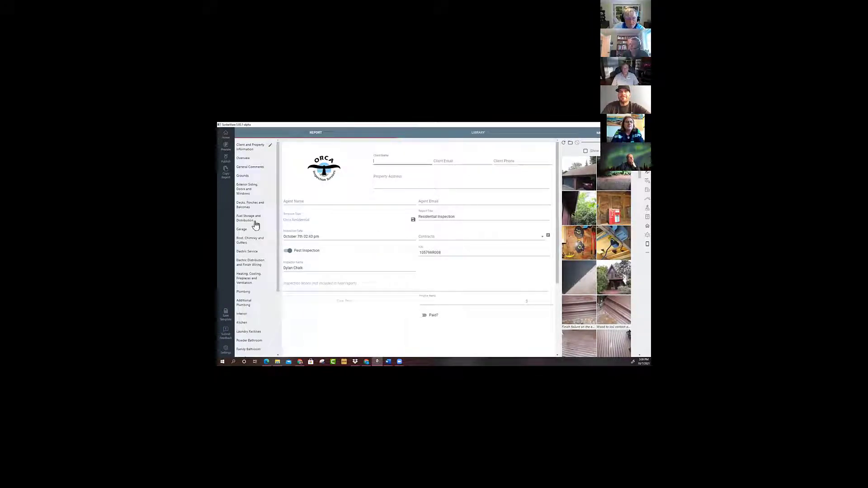
click(243, 206)
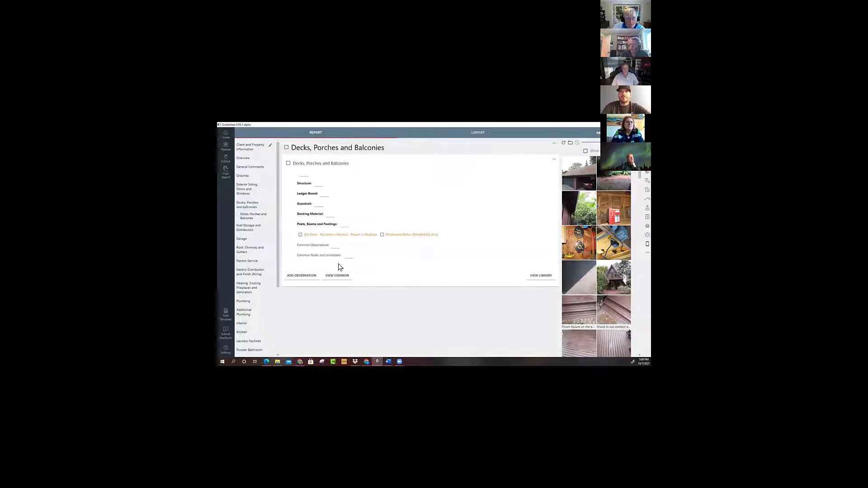
Add an observation, search for "bul" and insert the "Old Deck - Numerous Deck Repairs - Repair or Replace - Bullets" major concern.
click(301, 277)
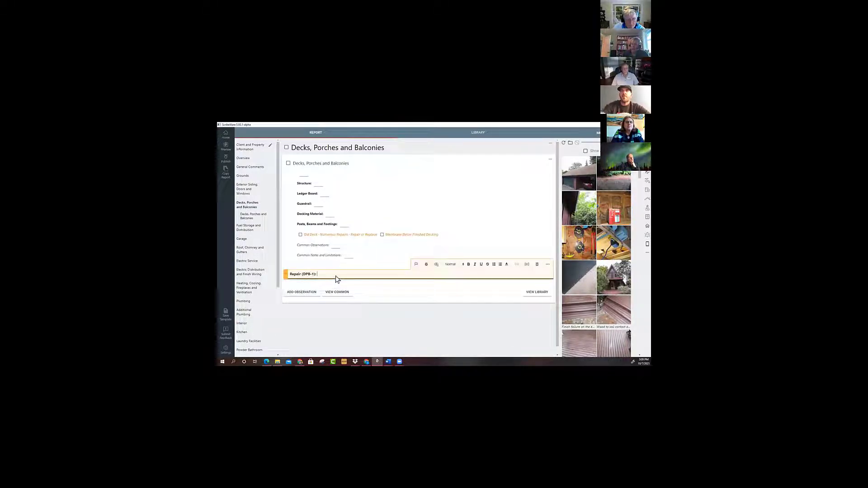
text(bu)
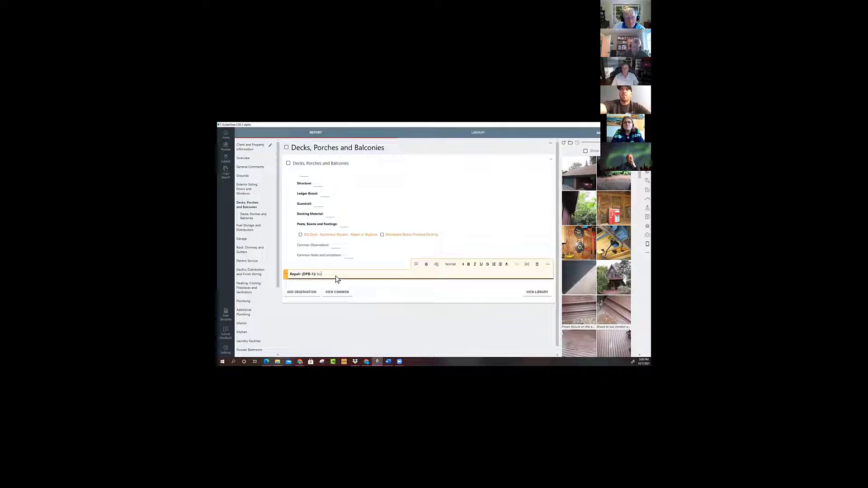
text(il)
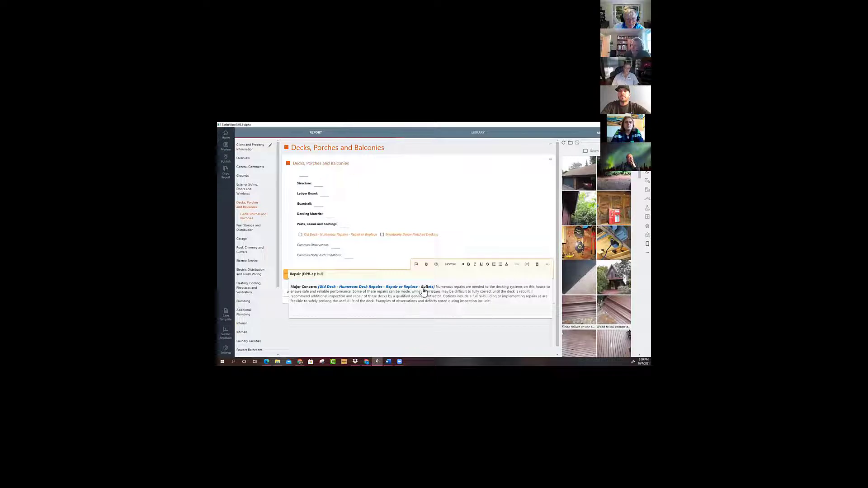
click(394, 290)
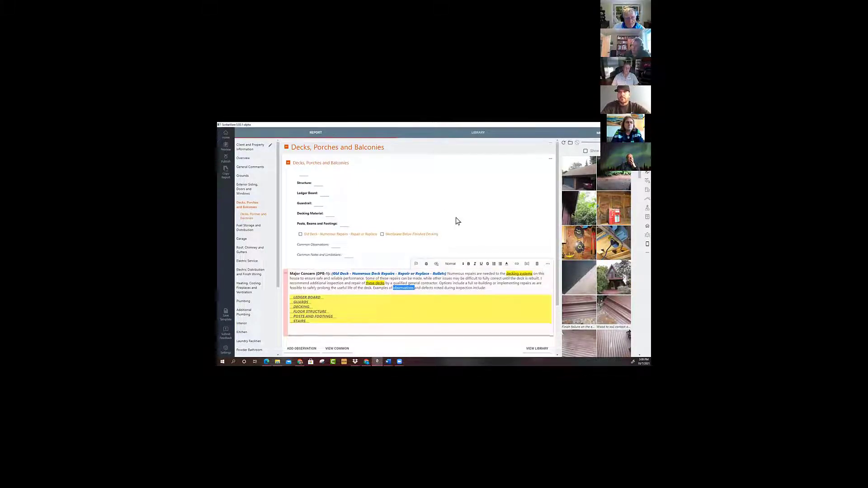
Fill the Ledger Board category with the incorrect bolting, installed over siding, hangers corroded and lateral load connectors missing defects.
scroll(456, 221, down, 1)
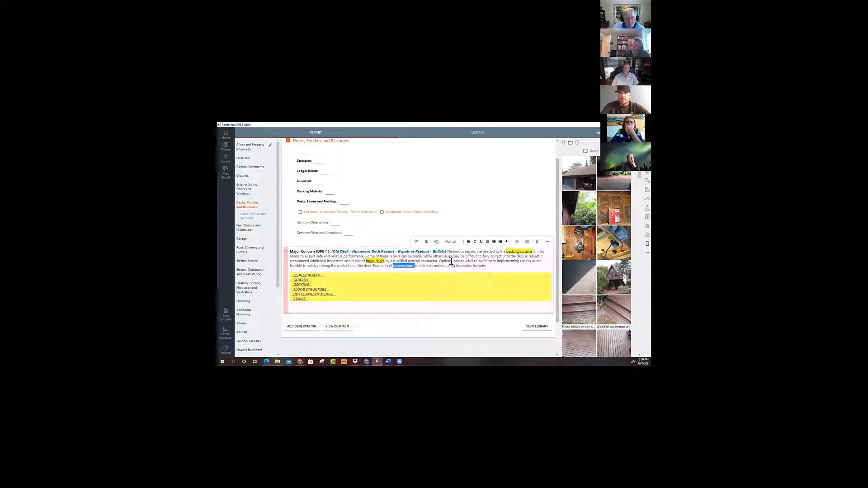
scroll(450, 265, down, 2)
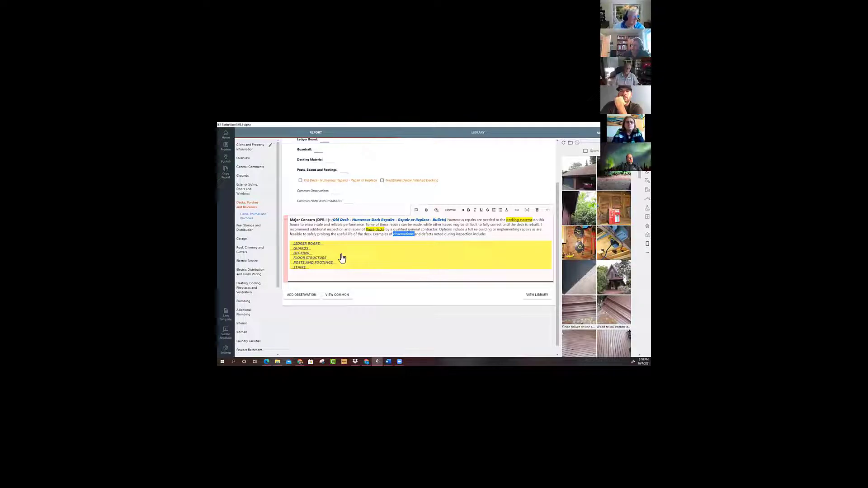
click(304, 245)
double_click(305, 246)
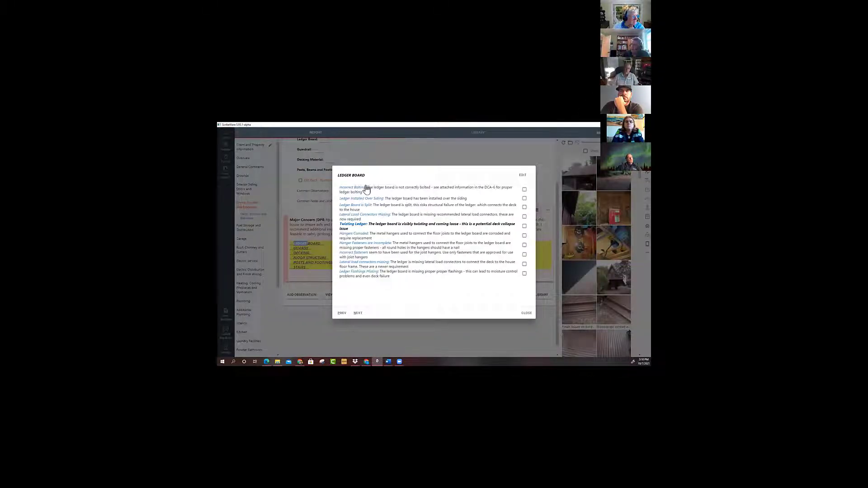
click(525, 190)
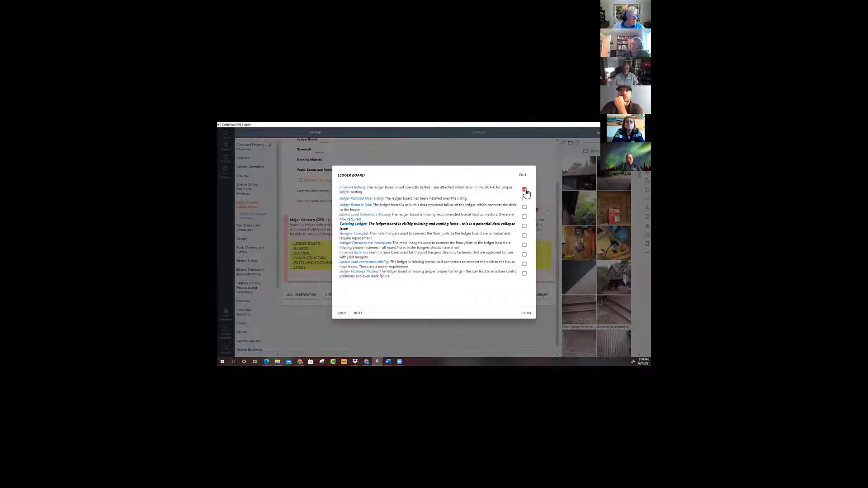
click(525, 200)
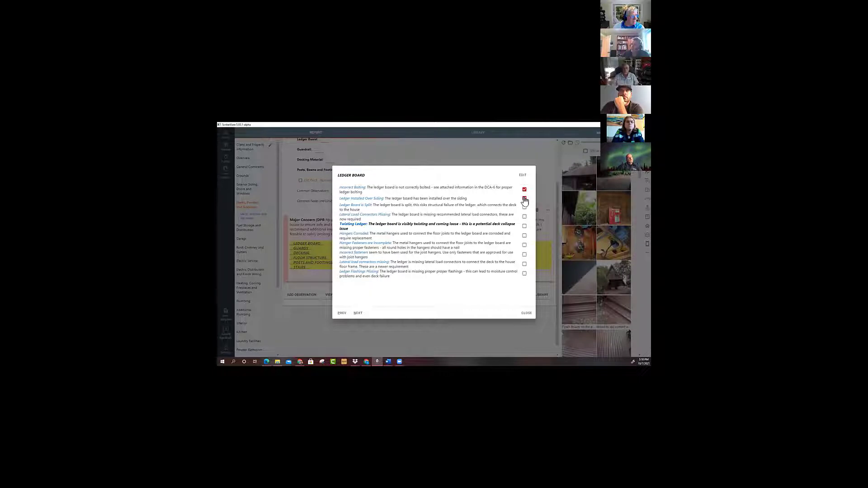
click(521, 236)
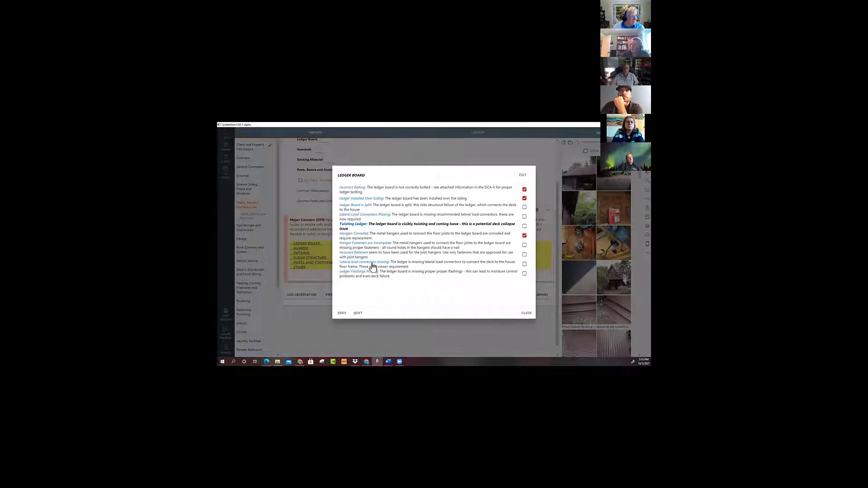
click(526, 313)
Fill the Guards category with the horizontal guardrail, large openings, loose guardrail and notched guardrail posts defects.
scroll(411, 333, down, 2)
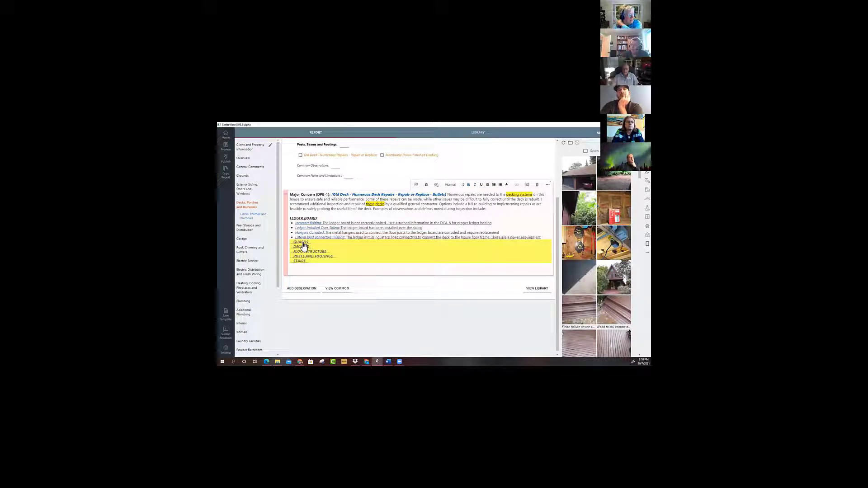
click(301, 242)
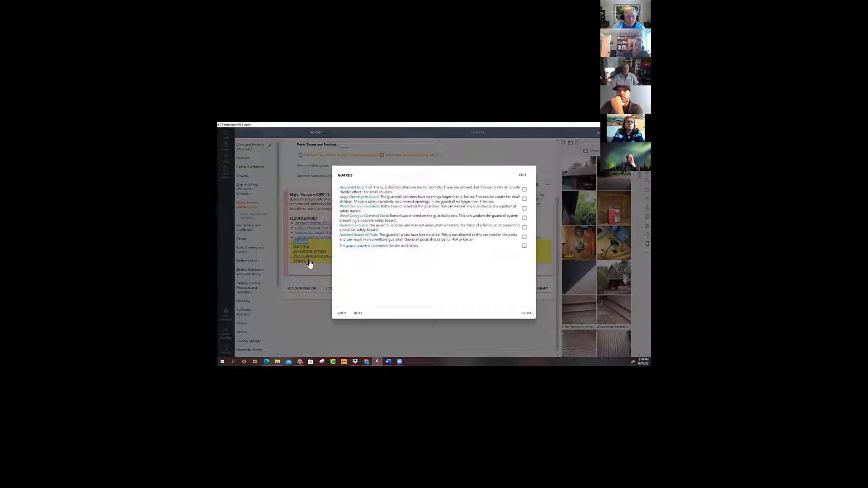
click(524, 190)
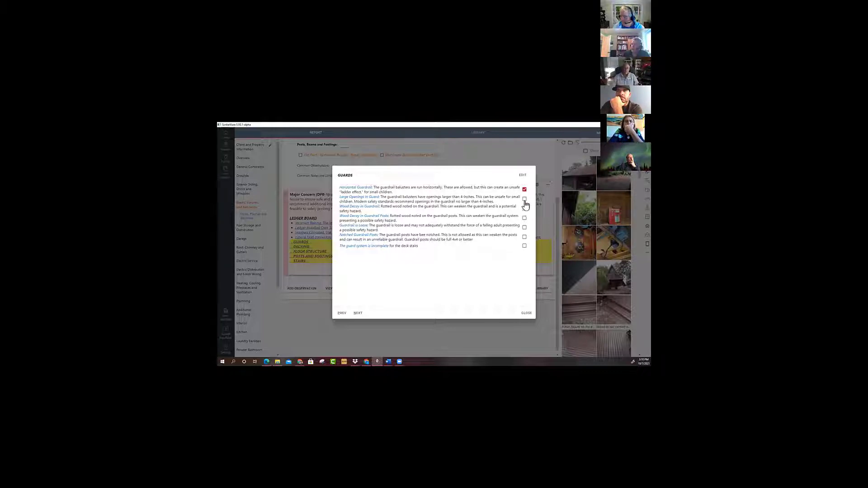
click(525, 199)
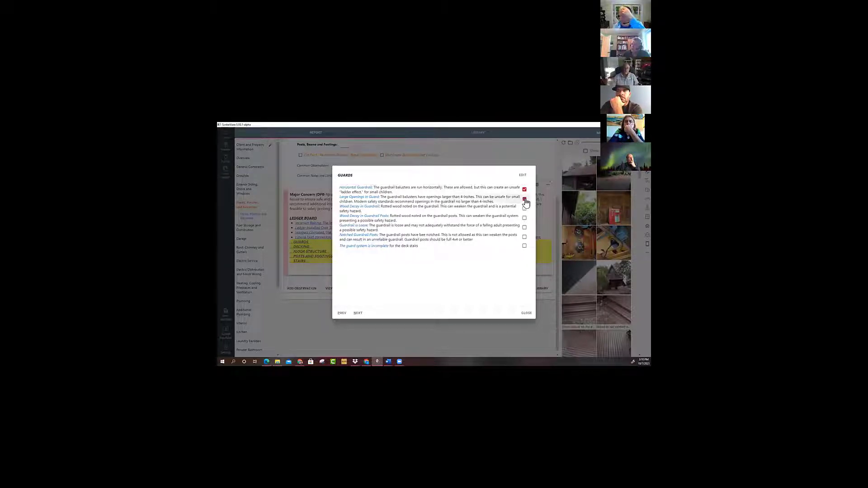
click(524, 227)
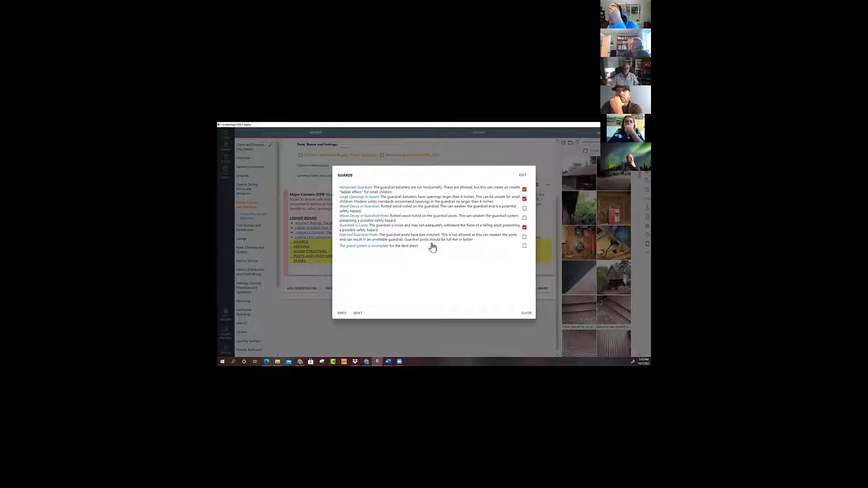
click(525, 237)
click(526, 313)
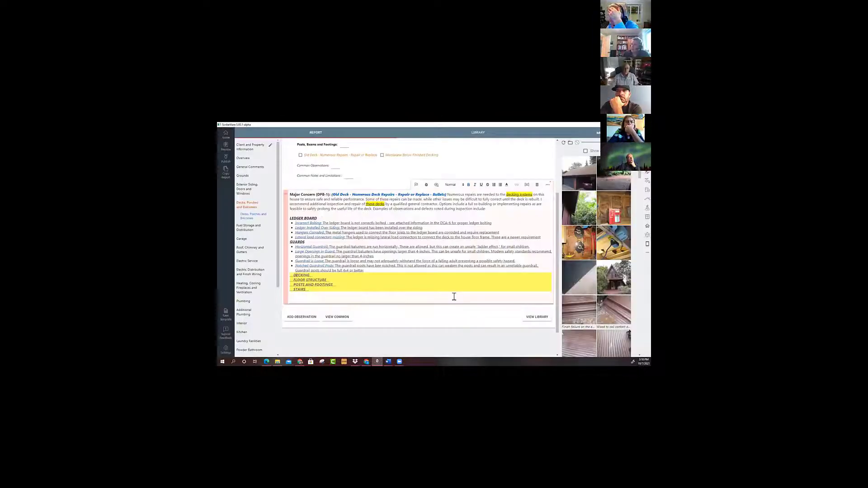
Open the Floor Structure defect choices of the old deck concern.
scroll(393, 279, down, 1)
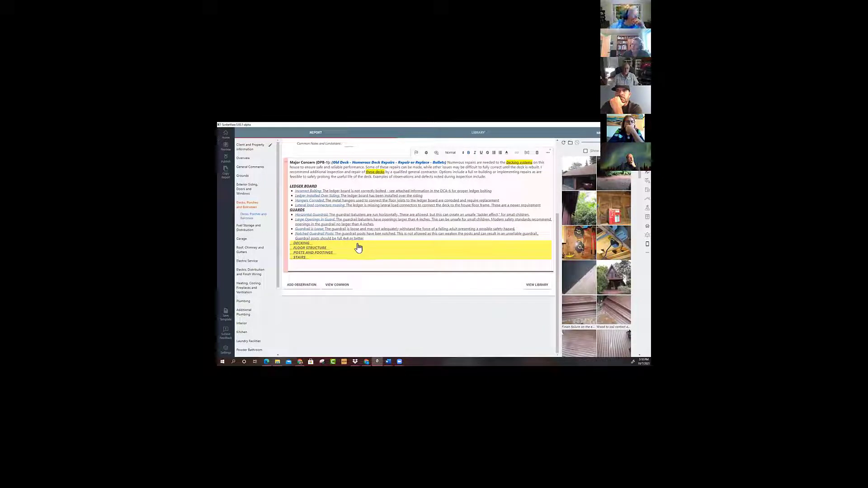
click(305, 249)
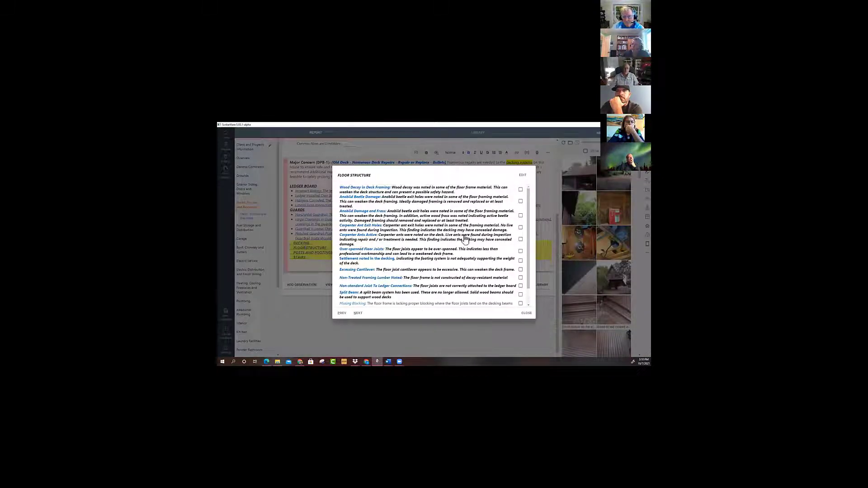
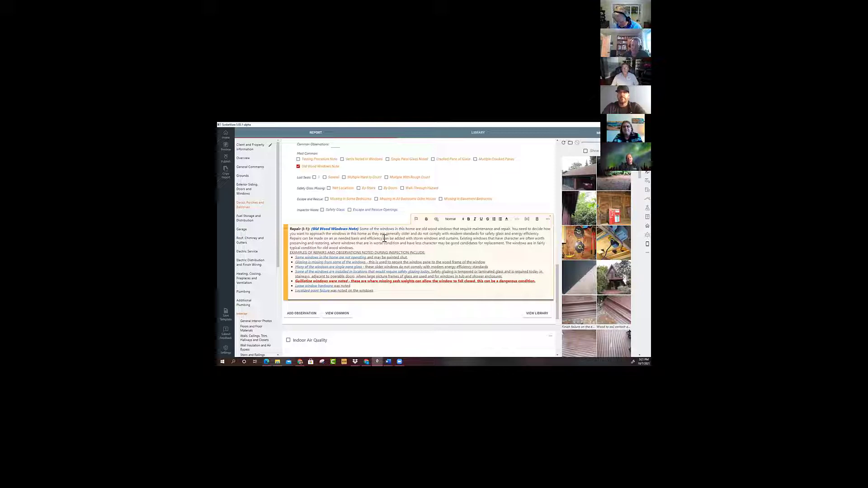
Go to the Powder Bathroom section of the report and mark its Sinks and Cabinets as Tested.
scroll(277, 299, down, 3)
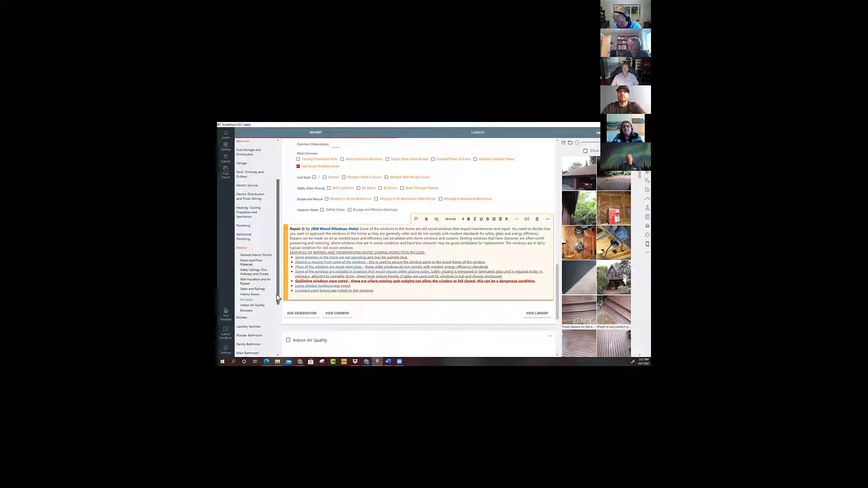
drag(277, 298, 275, 337)
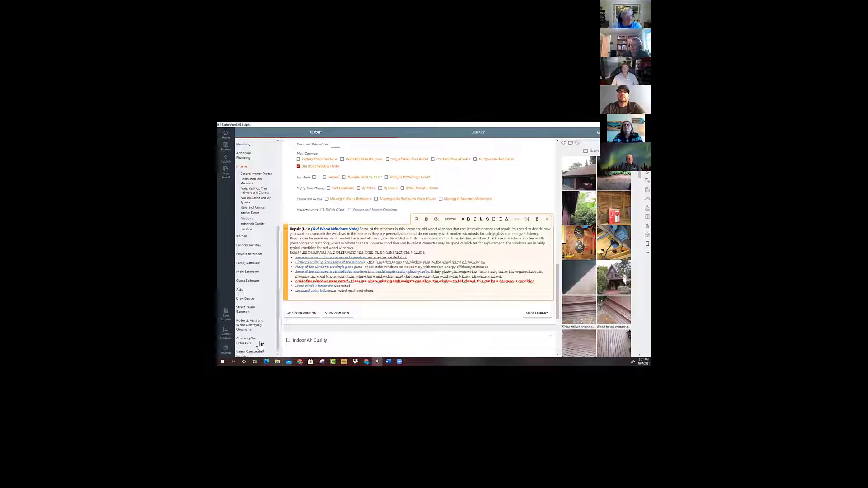
click(247, 254)
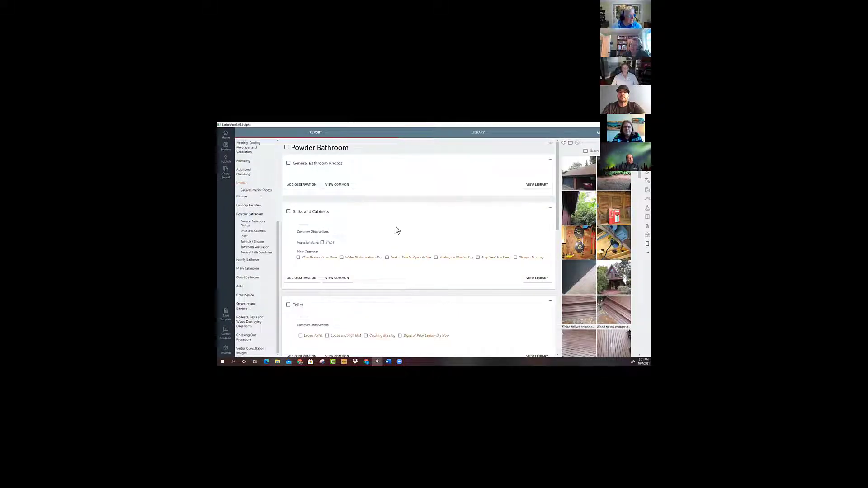
click(304, 224)
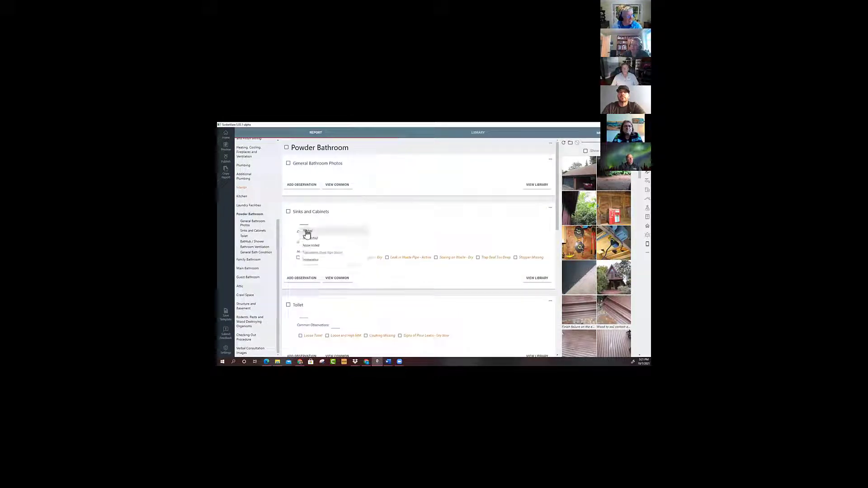
click(306, 231)
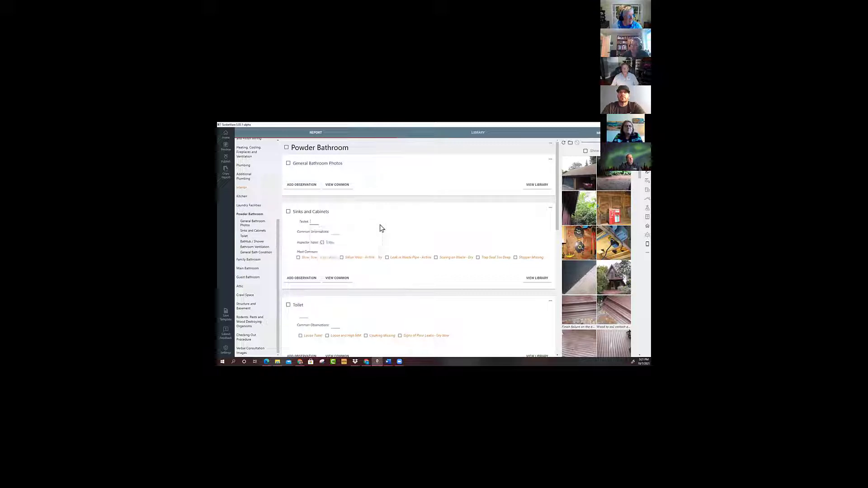
Add the "Slow Drain - Basic Note" repair to Sinks and Cabinets and set its location to powder bath.
click(298, 258)
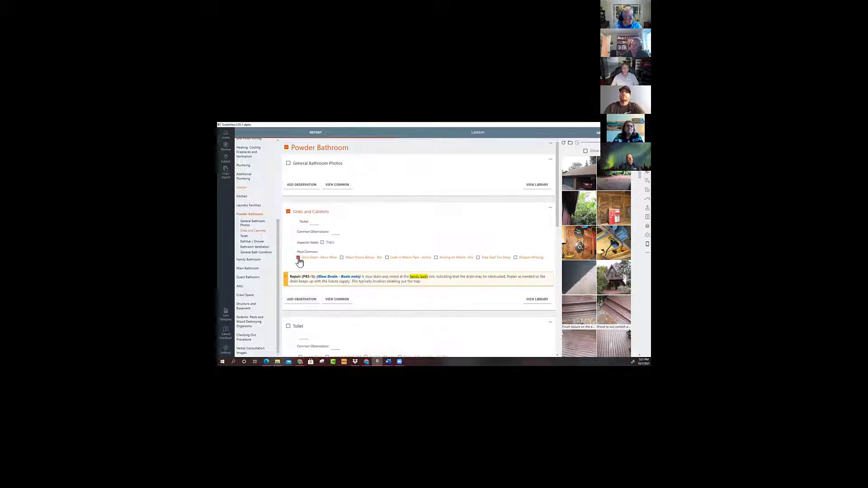
click(419, 281)
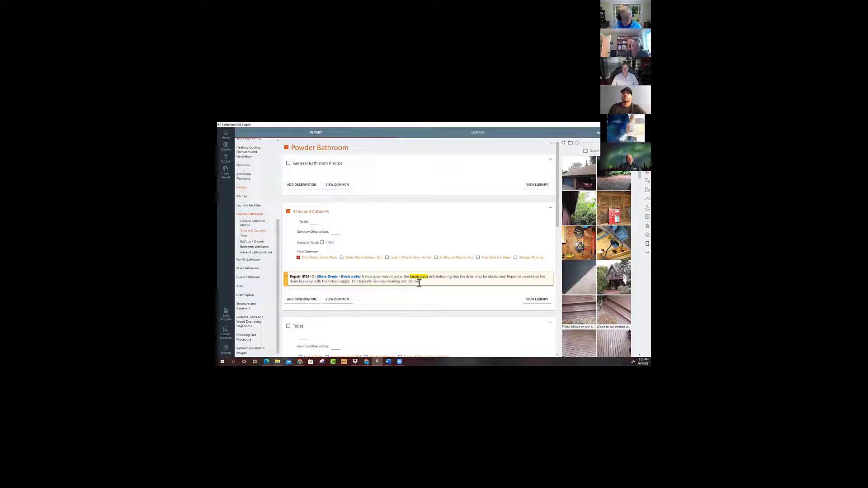
double_click(415, 278)
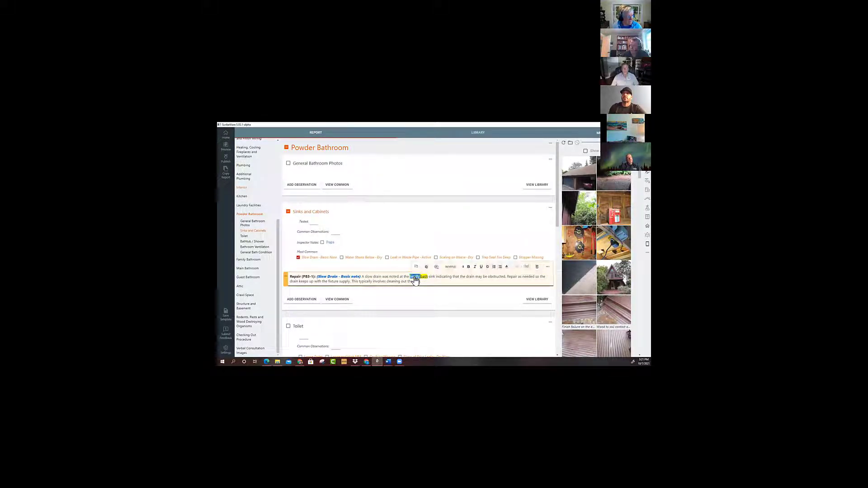
click(414, 278)
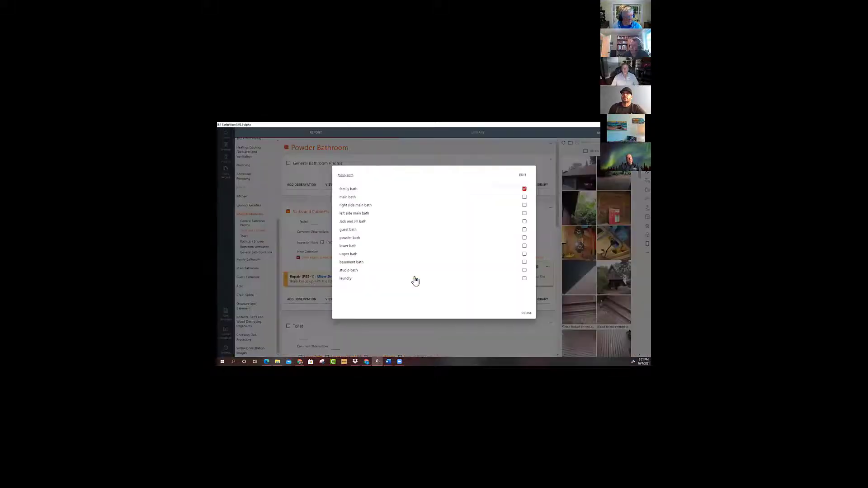
click(345, 238)
click(526, 313)
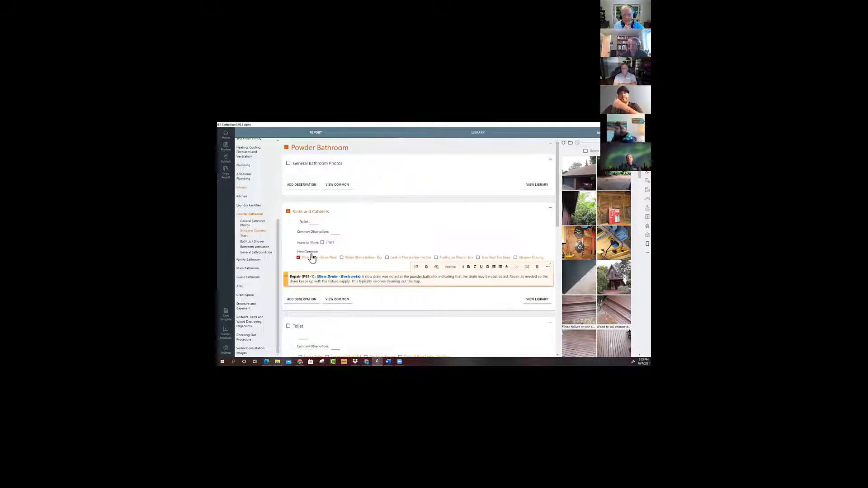
Delete the slow drain repair note from the Powder Bathroom's Sinks and Cabinets.
click(298, 258)
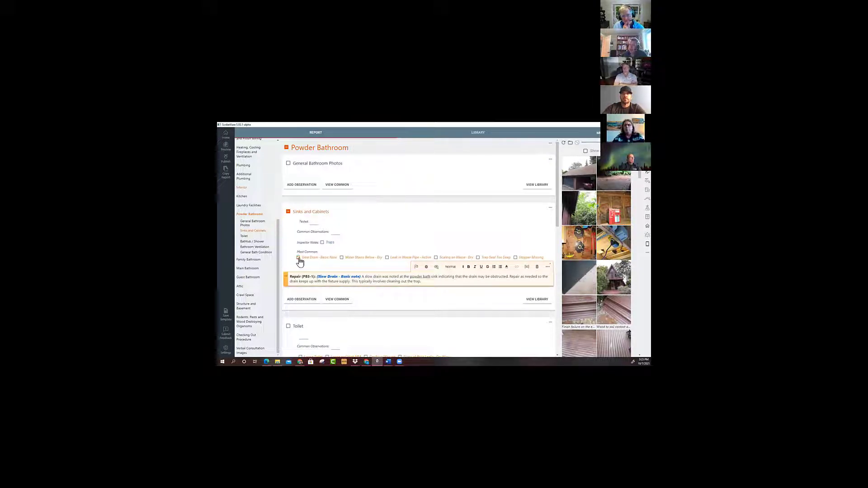
click(537, 267)
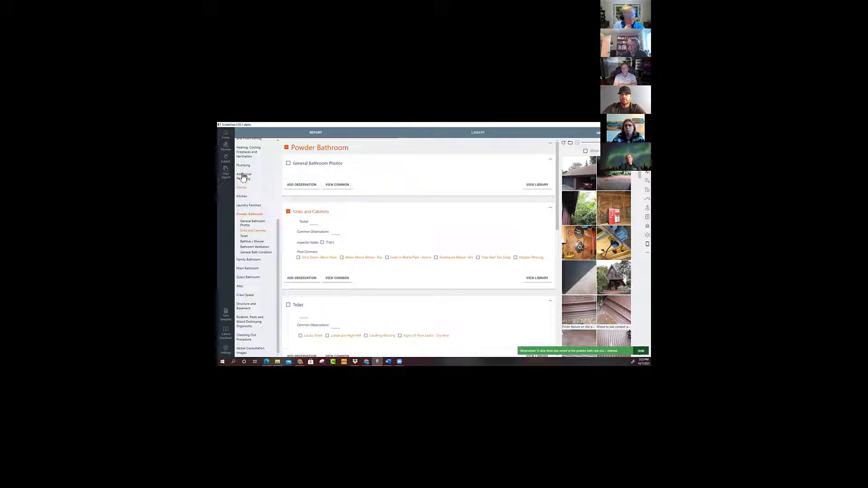
Leave the current report and open the Template report dated August 24.
scroll(256, 320, up, 2)
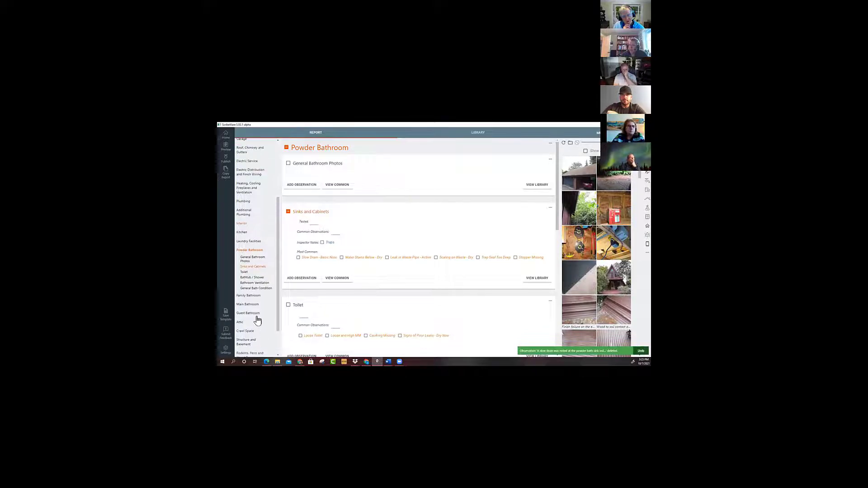
scroll(257, 319, up, 5)
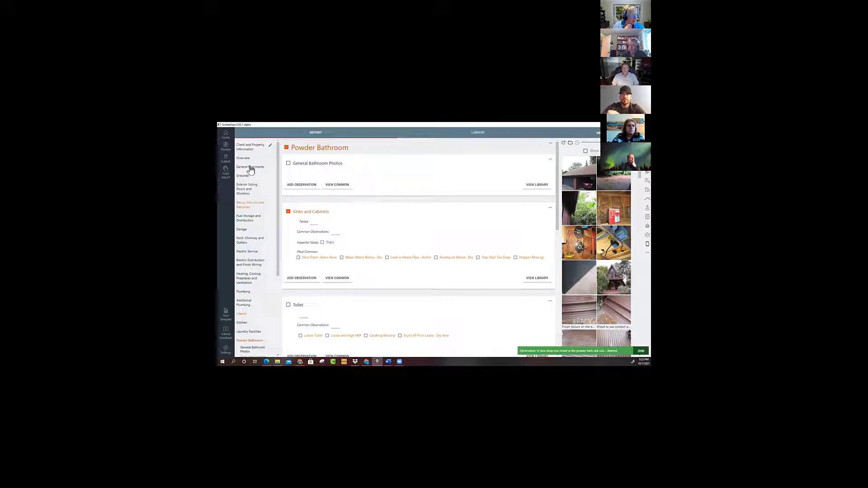
click(225, 136)
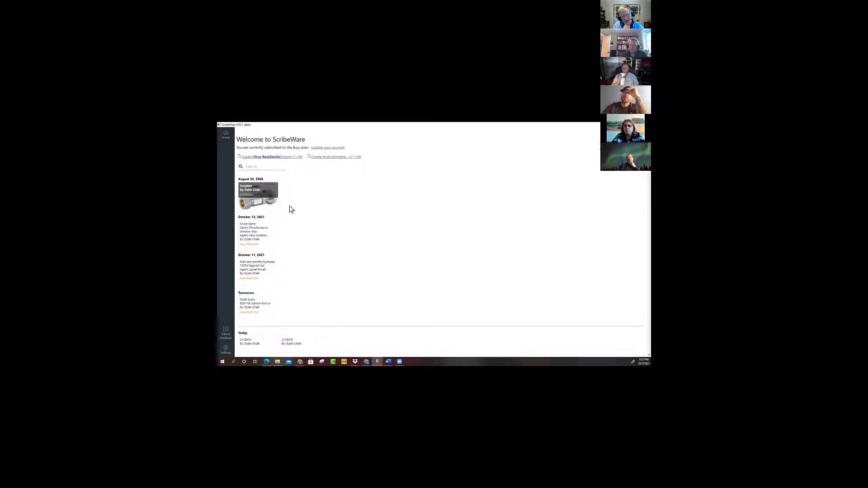
click(260, 197)
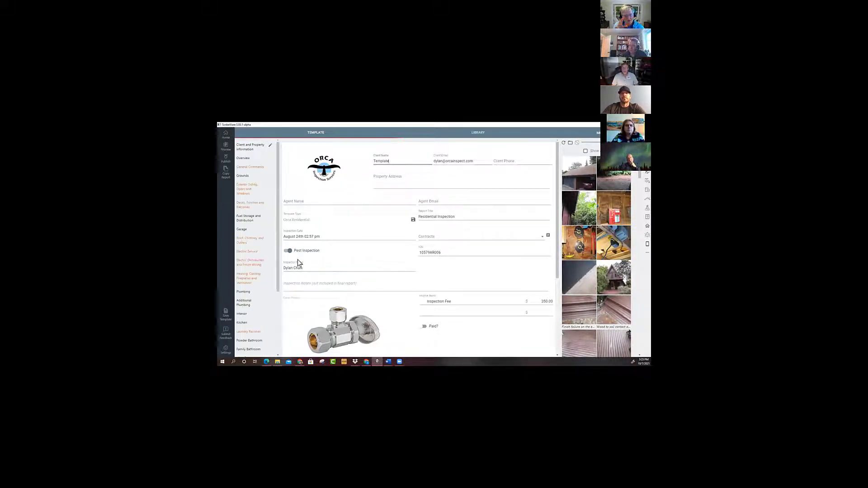
Examine the common comment choices in the template's Roof, Chimney and Gutters section and its Powder Bathroom section.
click(244, 240)
scroll(360, 252, down, 2)
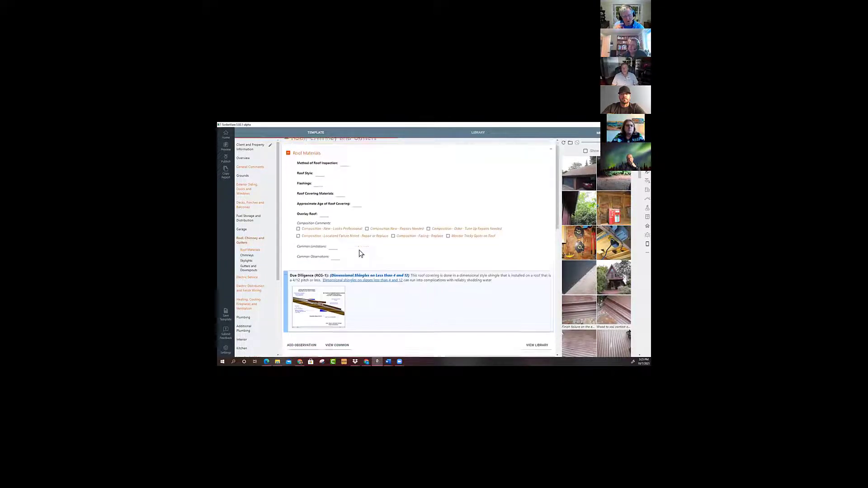
scroll(360, 253, down, 3)
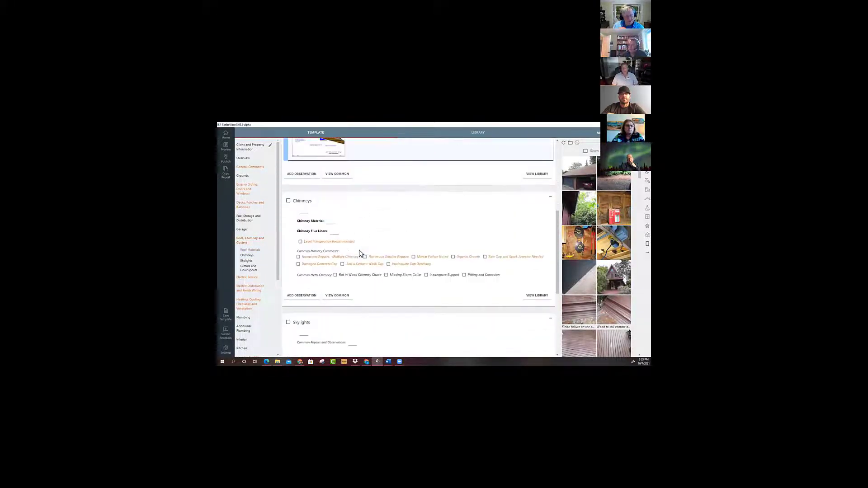
scroll(360, 253, down, 1)
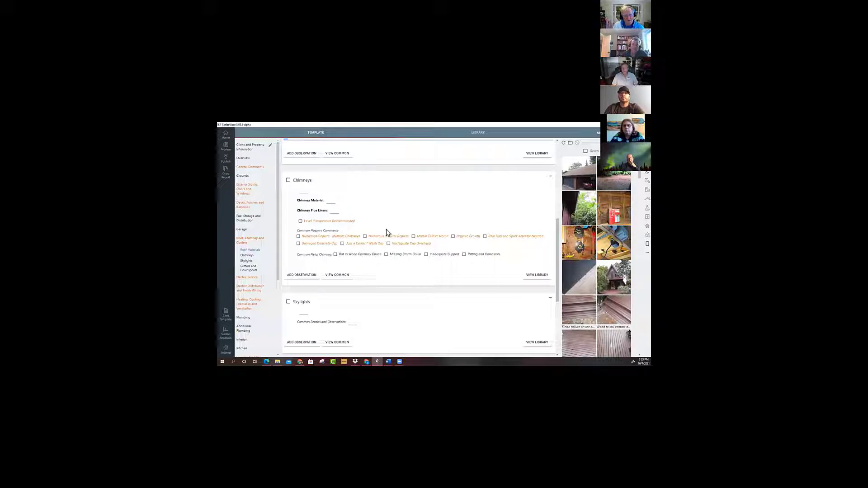
scroll(395, 277, down, 1)
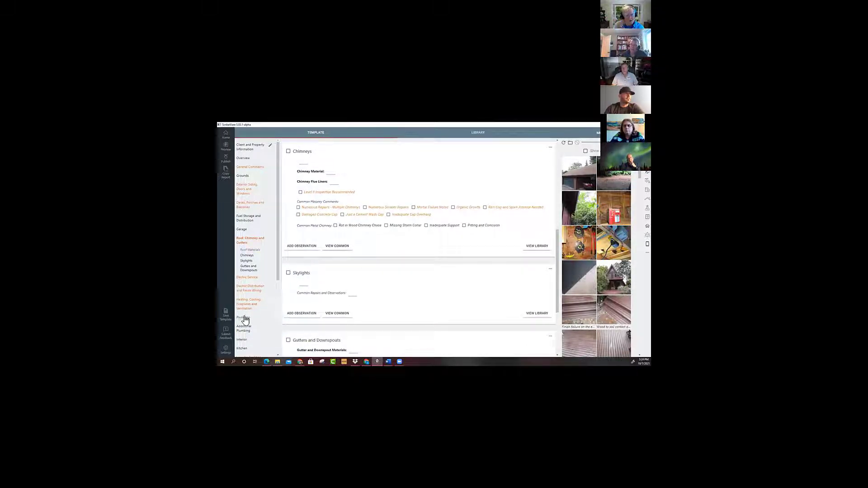
scroll(244, 321, down, 3)
click(248, 257)
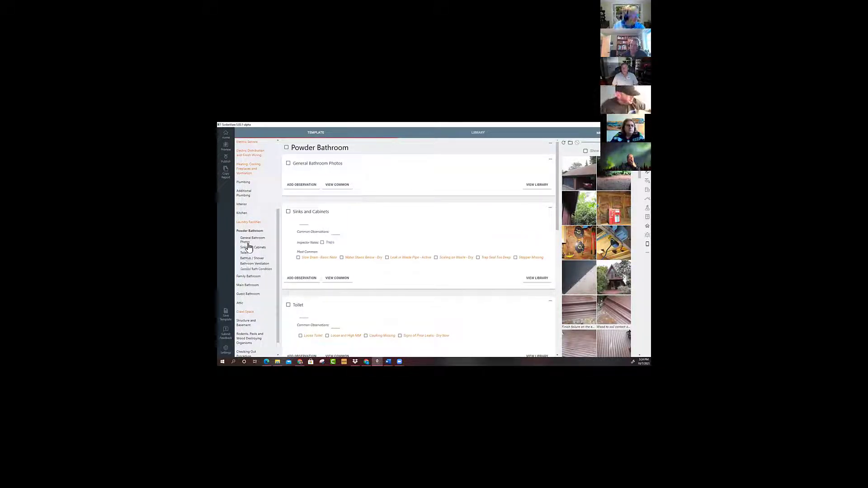
click(248, 270)
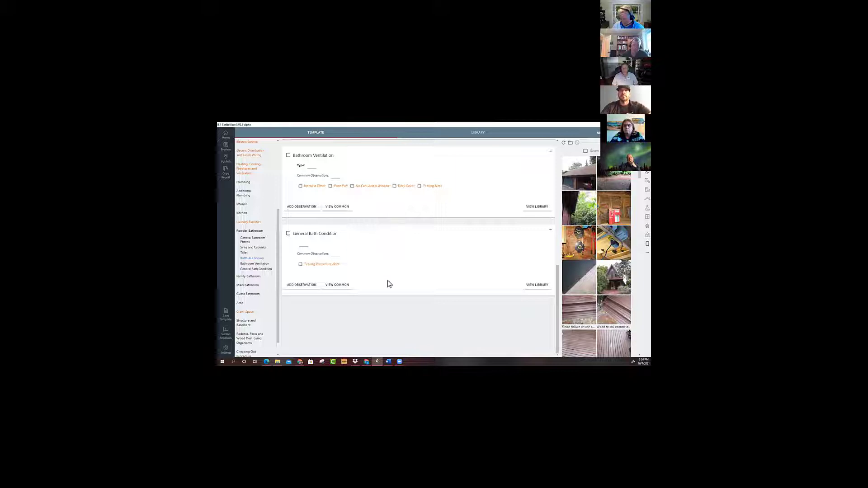
scroll(388, 284, up, 10)
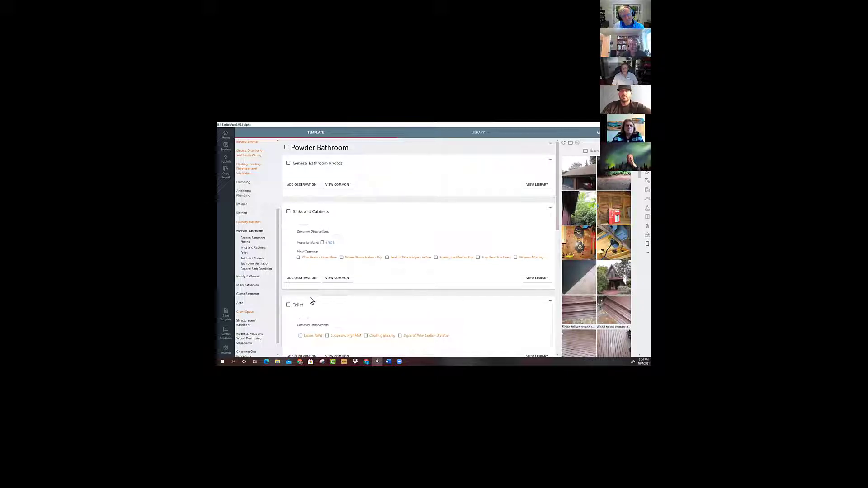
Insert the "Numerous Repairs - Multiple Chimneys" major concern under Chimneys in the roof section, without keeping a blank repair observation.
drag(277, 283, 278, 238)
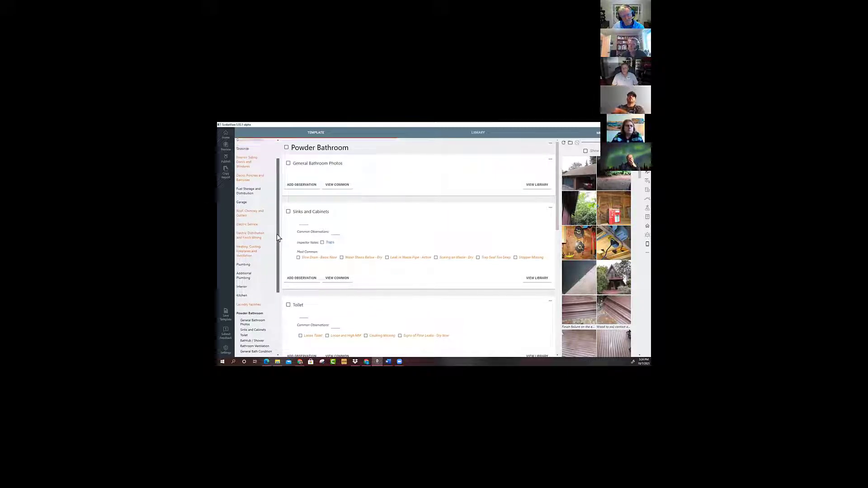
click(249, 213)
scroll(416, 283, down, 5)
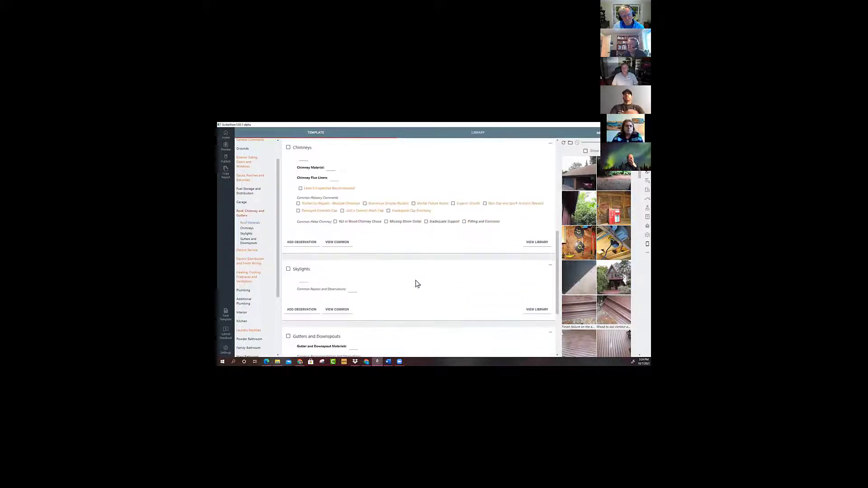
click(302, 248)
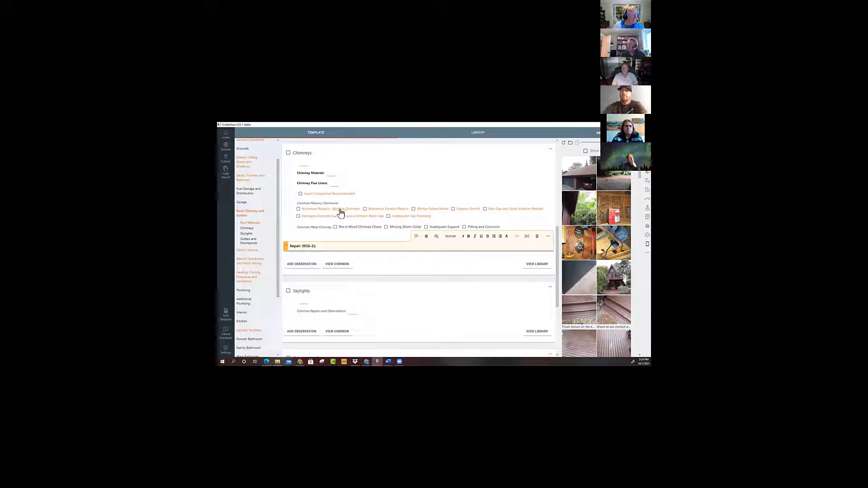
click(299, 209)
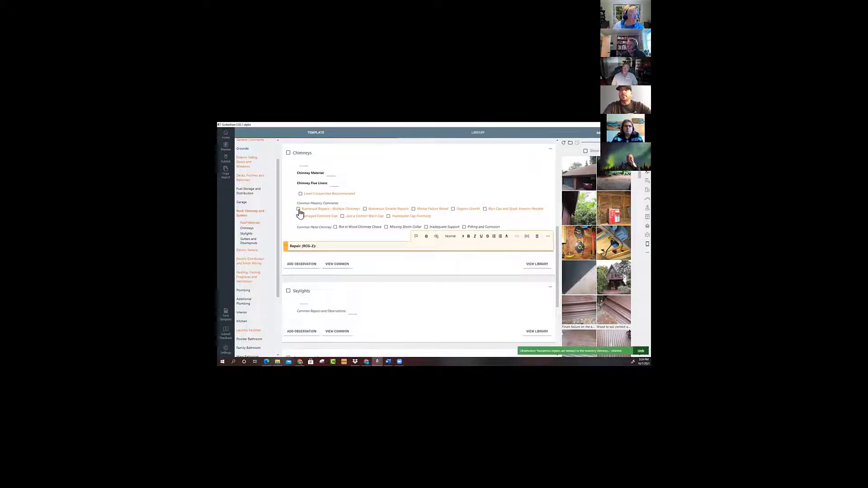
click(299, 210)
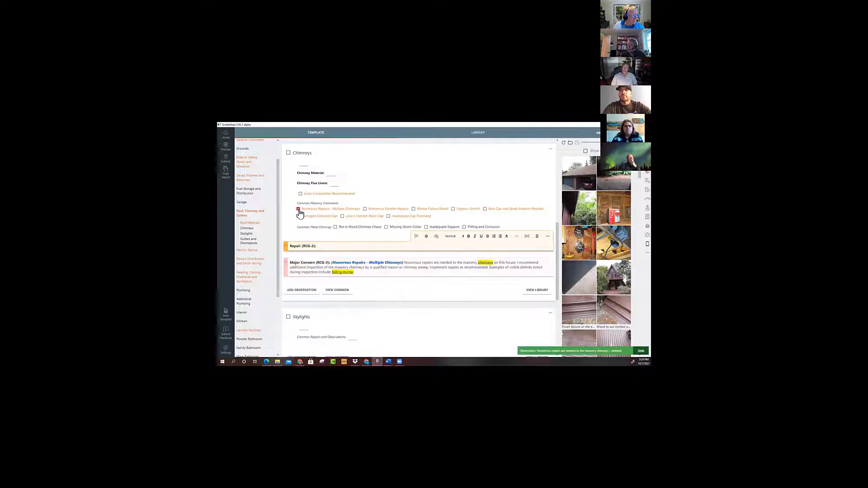
click(537, 236)
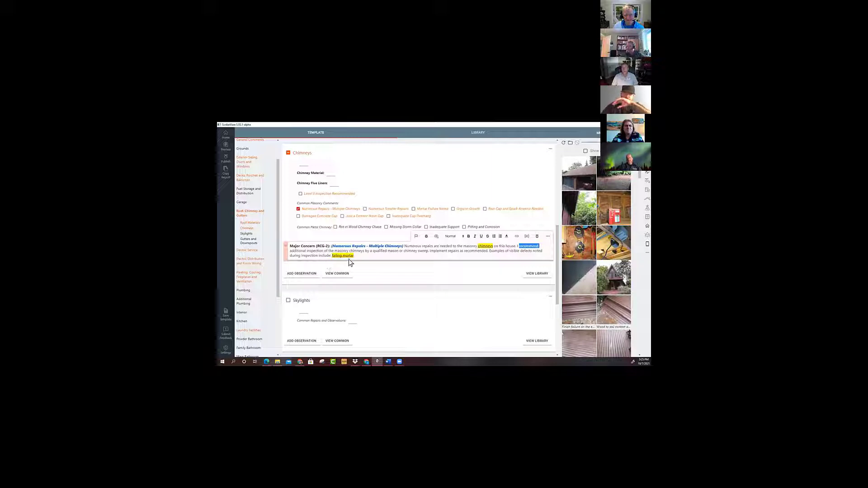
Start the chimney concern's examples sentence on a new line and add signs of failing structure, excessive leaning and a damaged concrete cap.
click(491, 251)
key(Return)
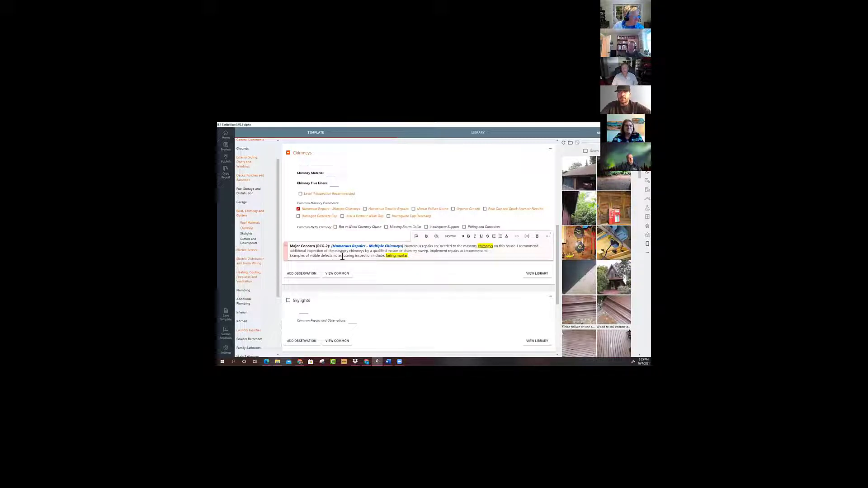
click(396, 256)
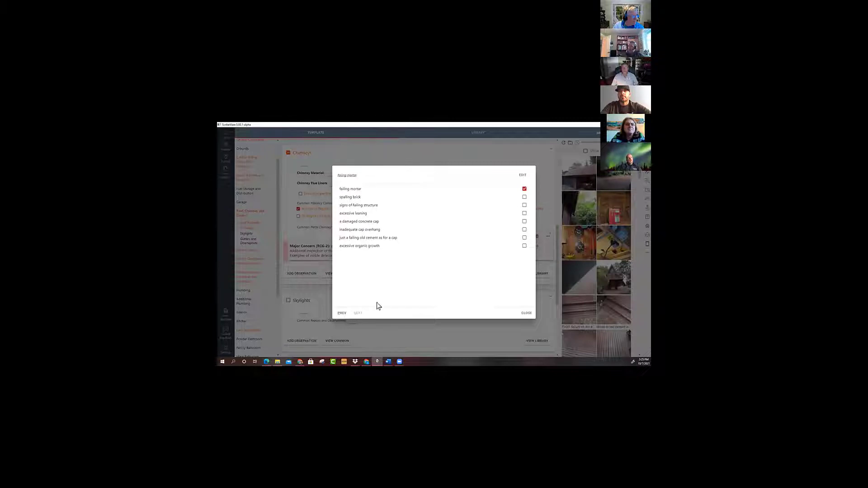
click(354, 205)
click(351, 213)
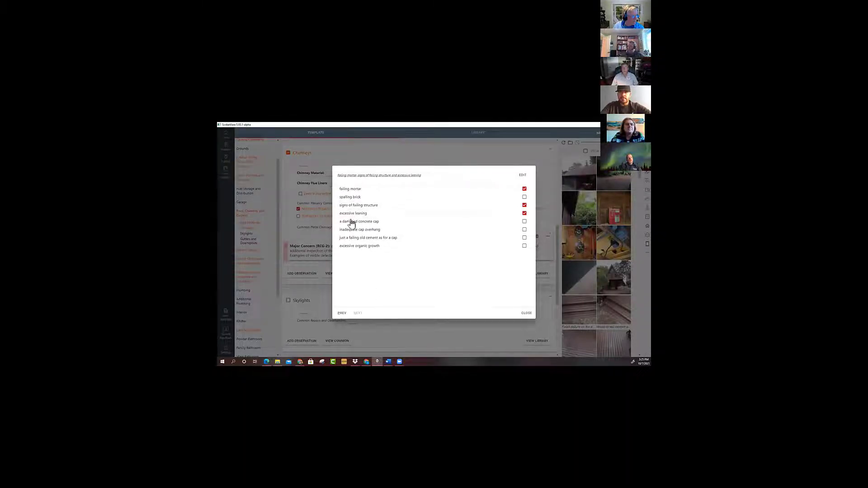
click(351, 223)
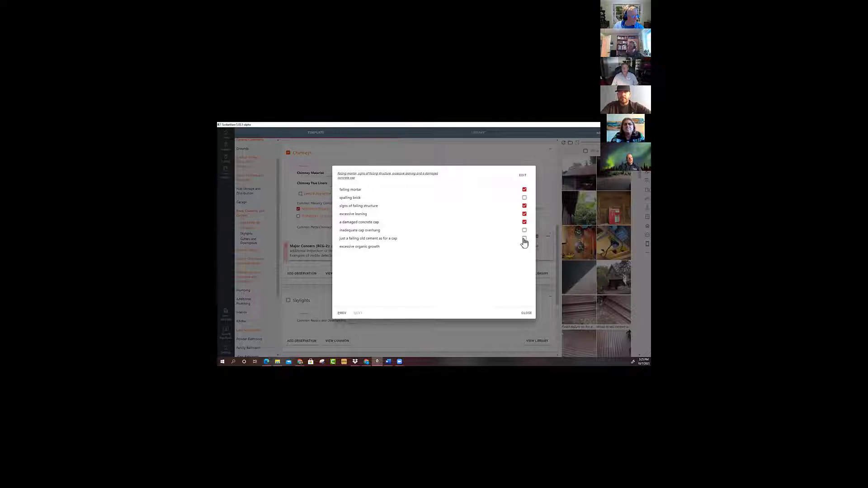
Edit the chimney defect options so multiple selections stay allowed and are listed as bullets.
click(522, 175)
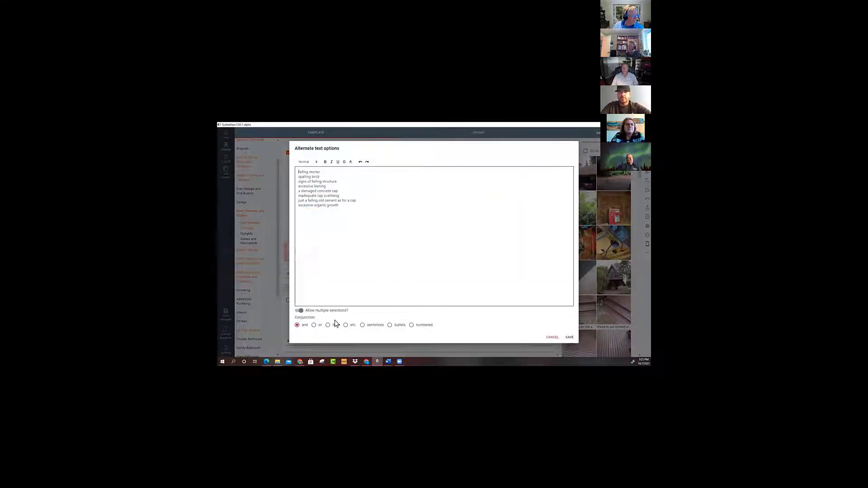
click(299, 310)
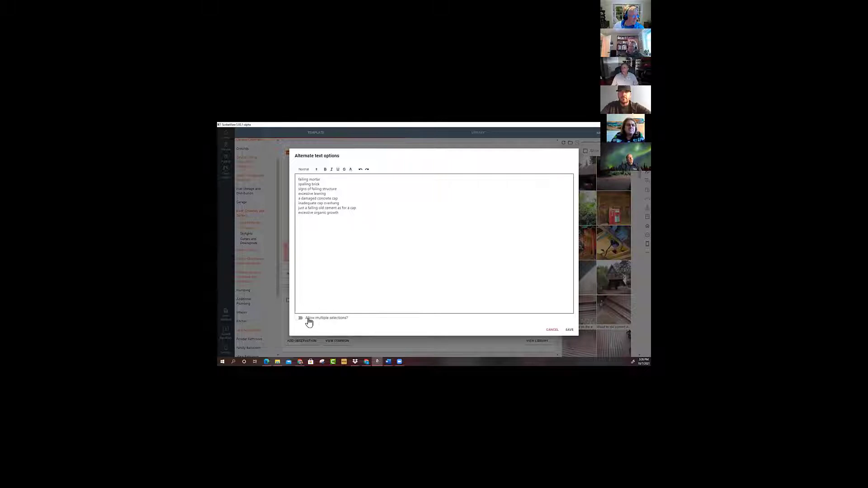
click(300, 318)
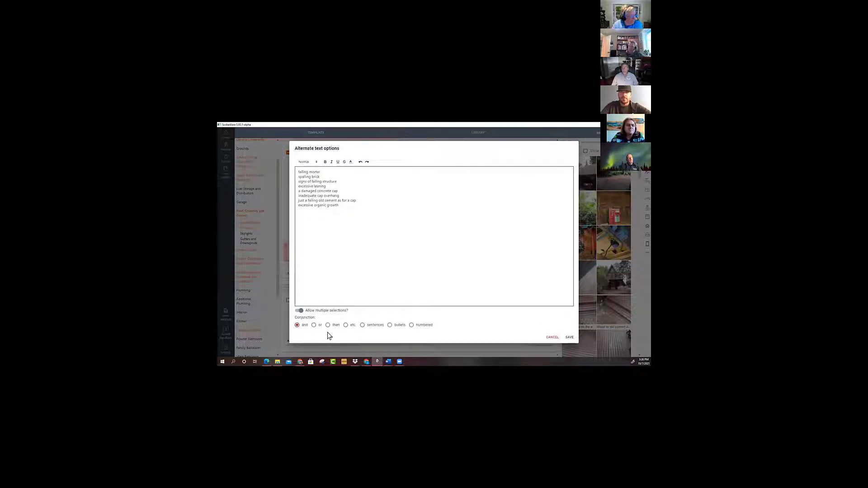
click(390, 325)
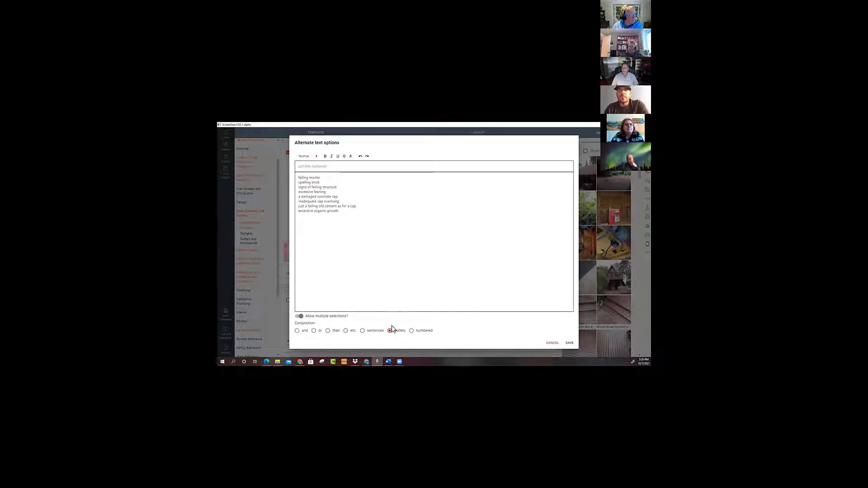
click(411, 332)
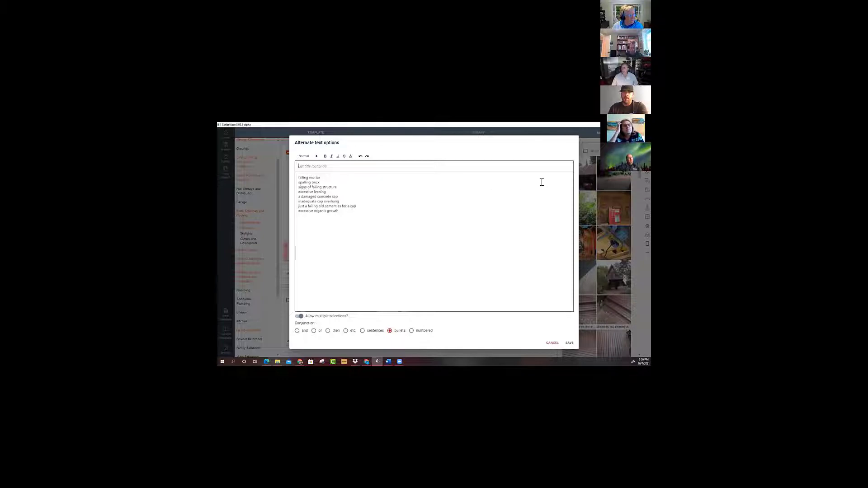
Title the defect list "Examples of observations and repairs noted during inspection include:".
text(Exam)
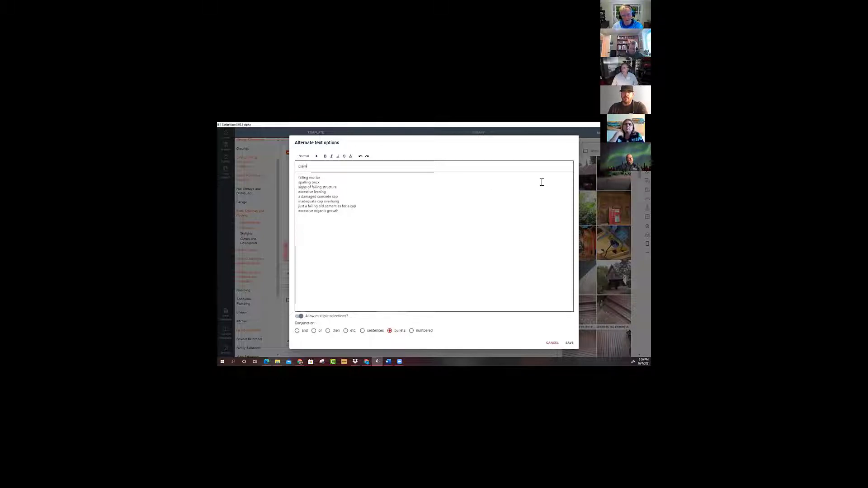
text(ples of observations and r)
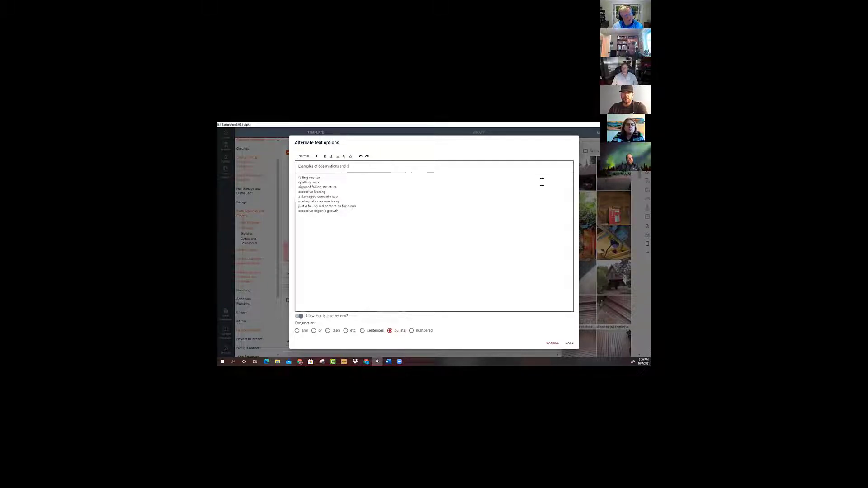
text(epairs no)
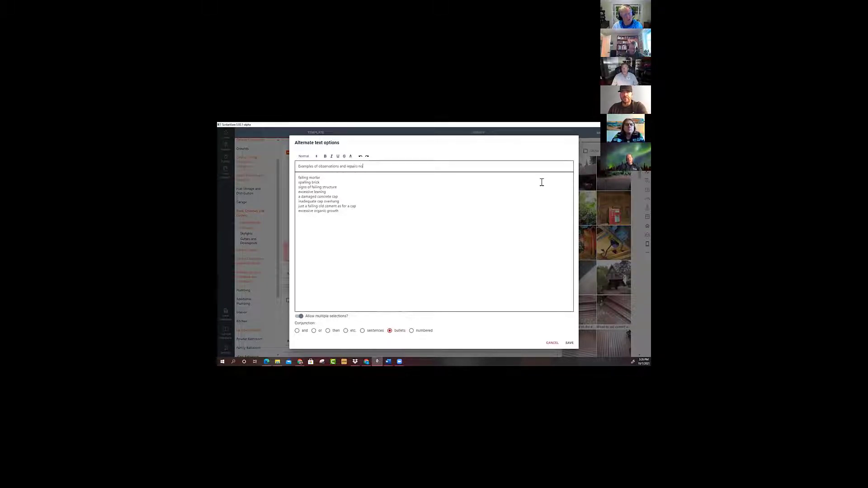
text(ted during inspec)
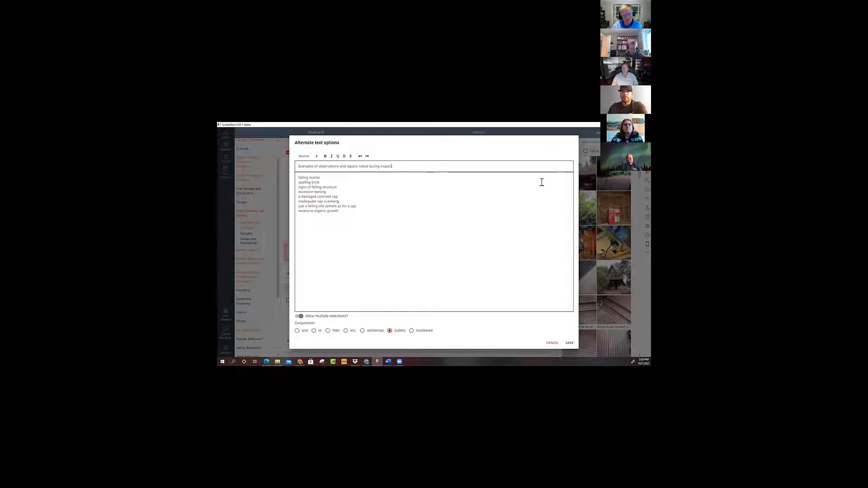
text(tion: nclude)
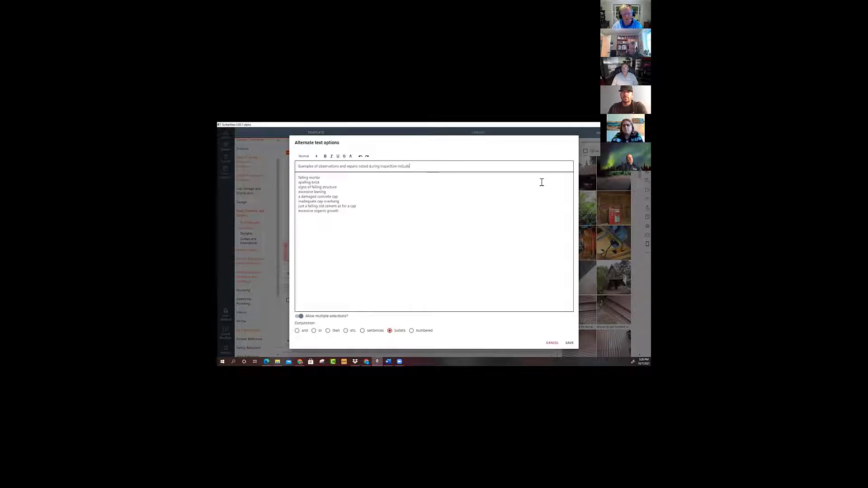
text(:)
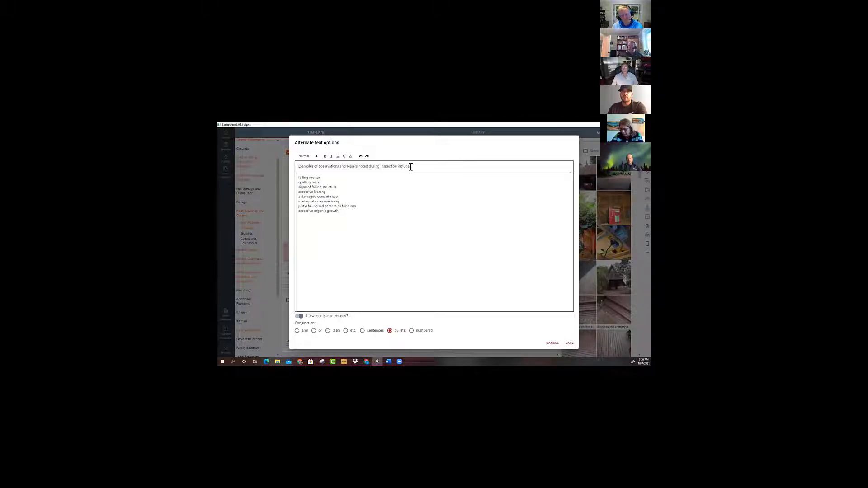
Make the defect list's title bold and save the alternate text options.
drag(411, 167, 272, 169)
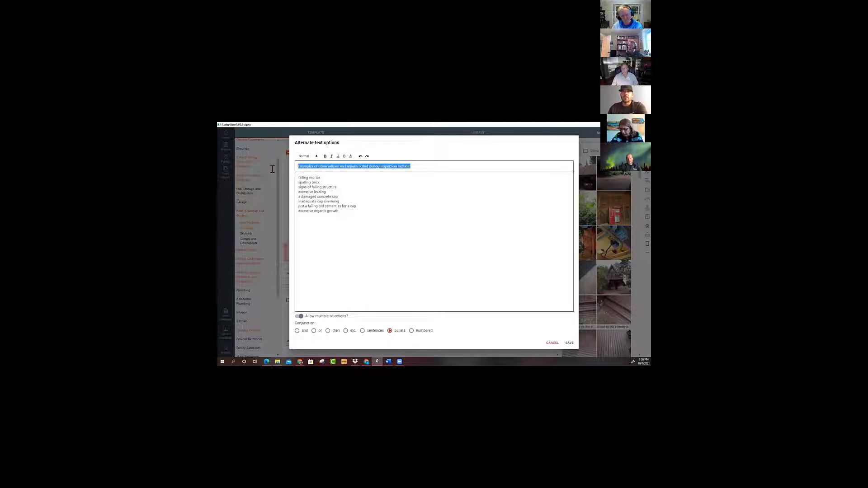
click(325, 156)
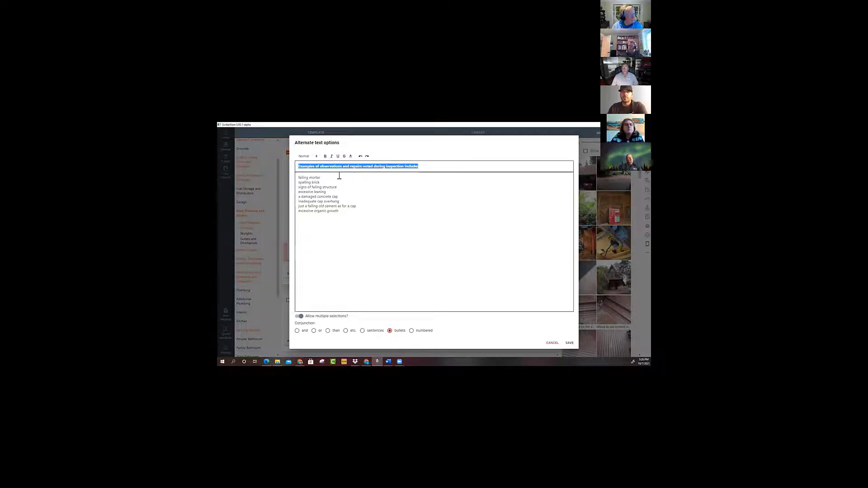
click(339, 176)
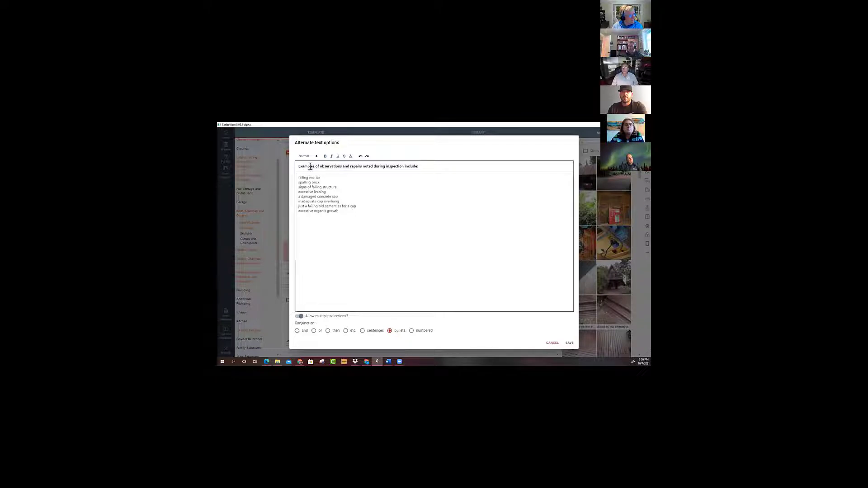
click(569, 343)
click(367, 274)
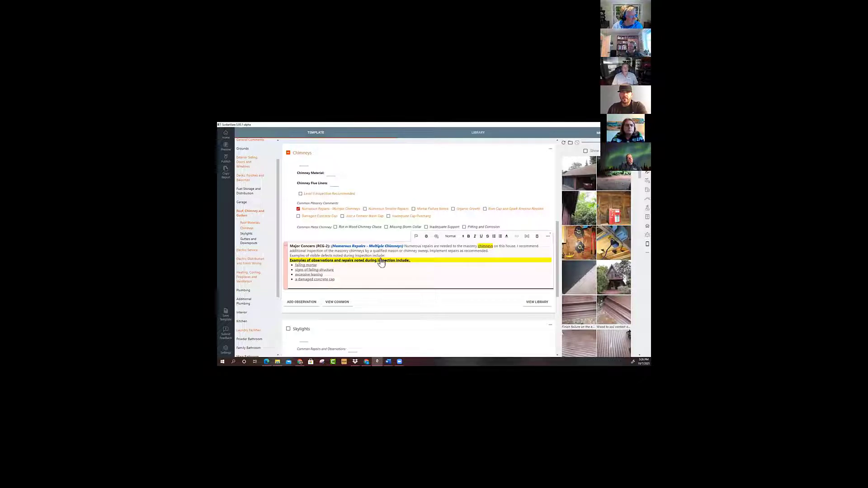
Deselect failing mortar, signs of failing structure, excessive leaning and a damaged concrete cap in the chimney concern's defect list.
click(334, 264)
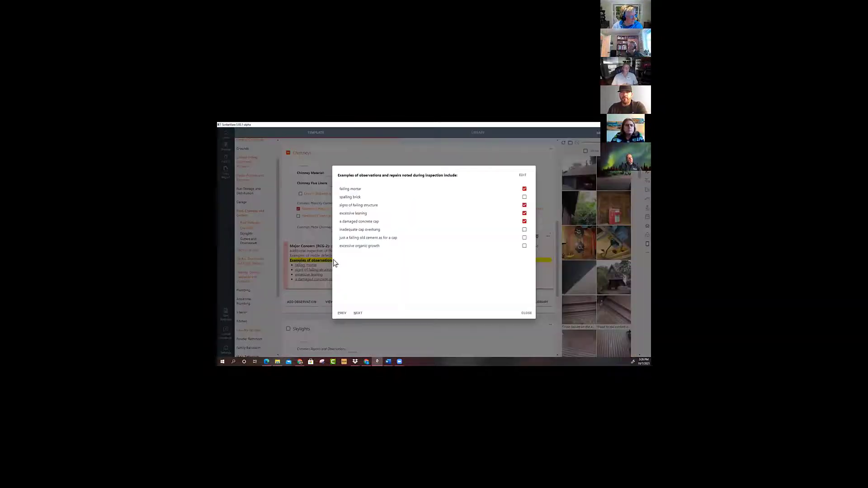
click(524, 189)
click(524, 205)
click(524, 213)
click(524, 221)
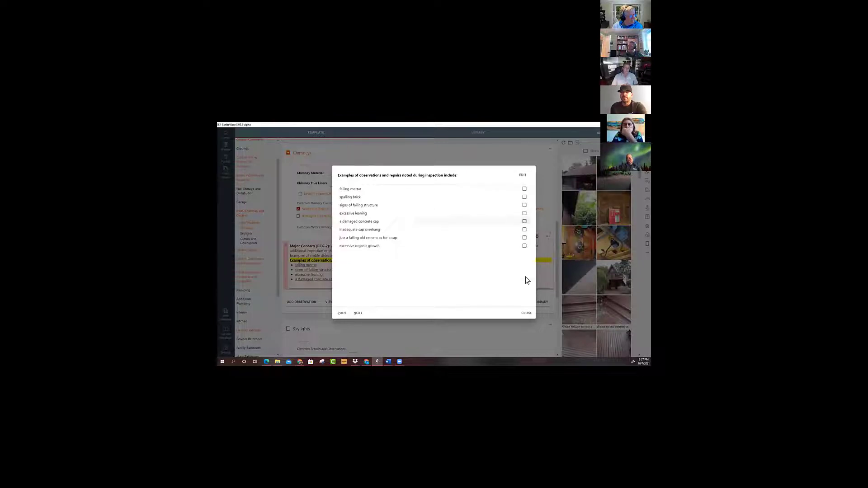
click(526, 313)
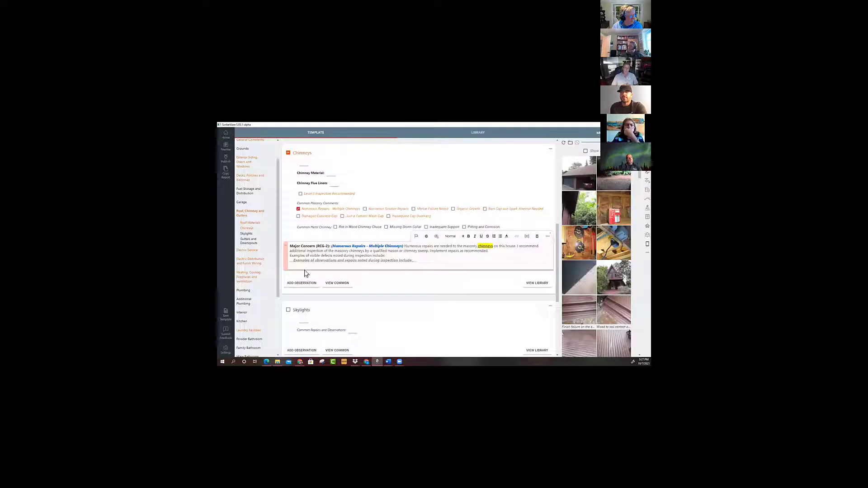
Delete the redundant "Examples of visible defects noted during inspection include:" line and switch the concern's chimneys choice to "chimney".
drag(385, 256, 290, 255)
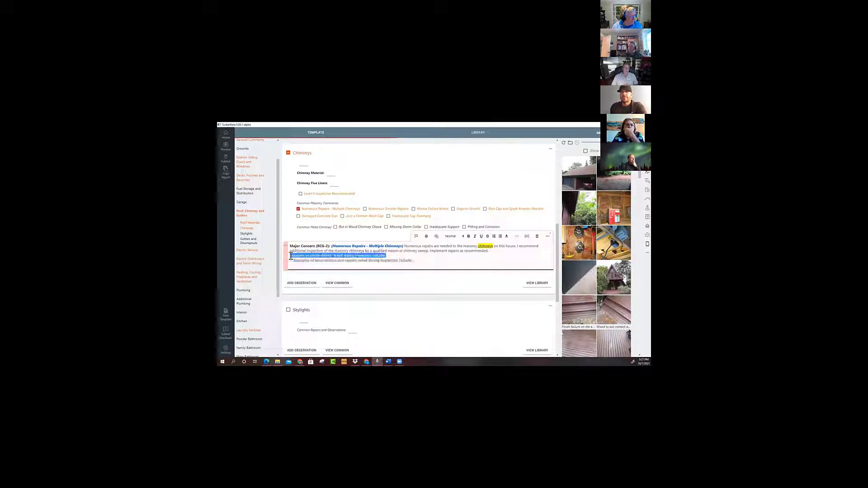
key(BackSpace)
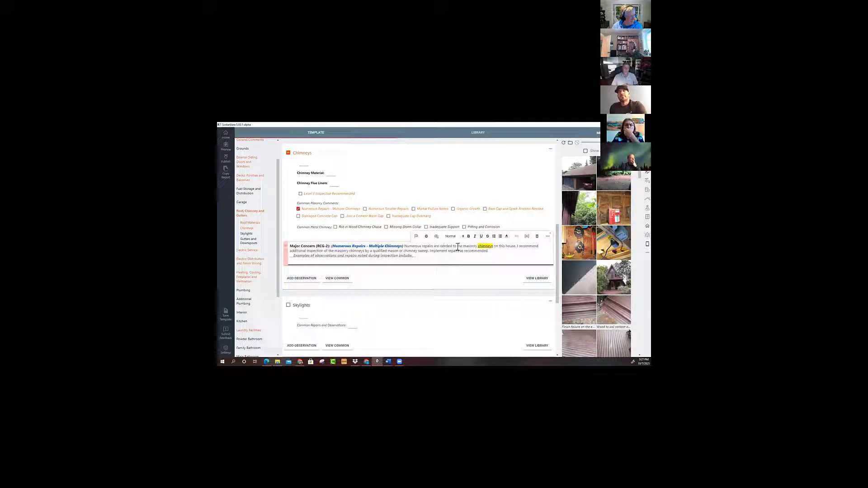
click(485, 246)
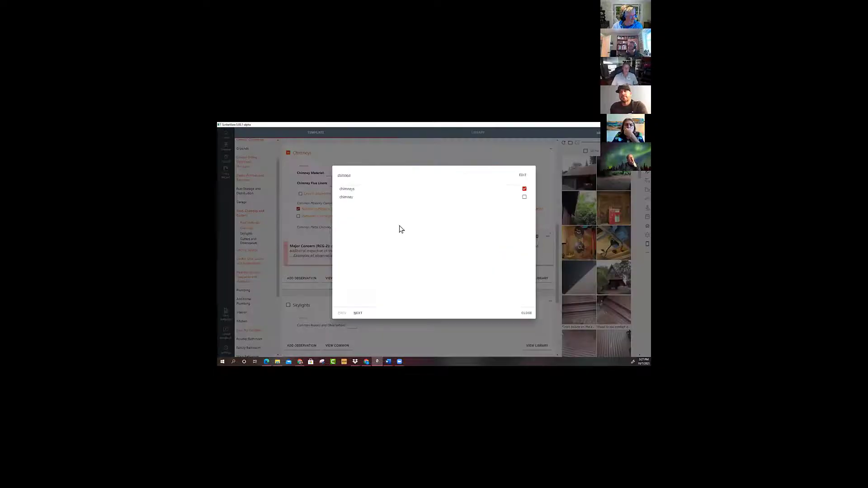
click(343, 196)
click(528, 314)
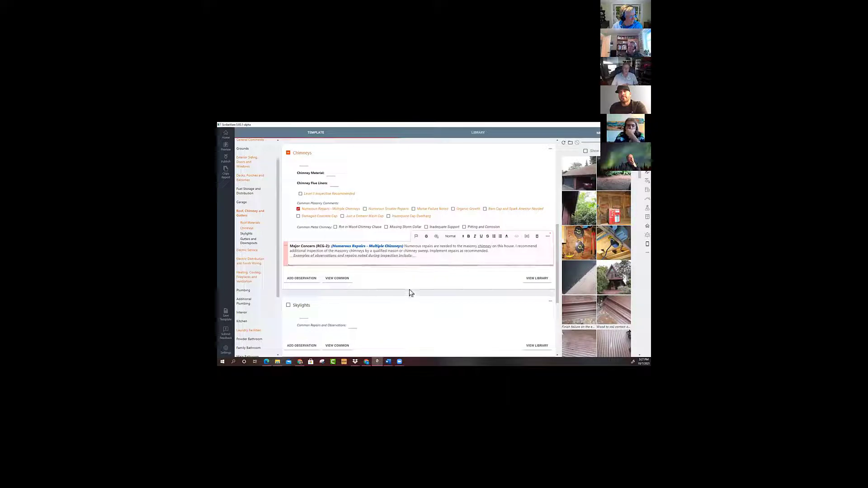
Select failing mortar, spalling brick, excessive leaning and inadequate cap overhang in the chimney concern's examples list.
click(358, 259)
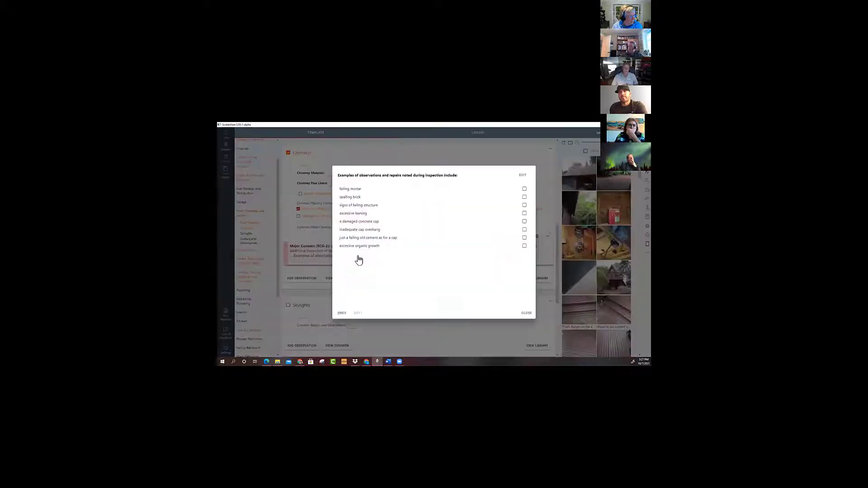
click(356, 190)
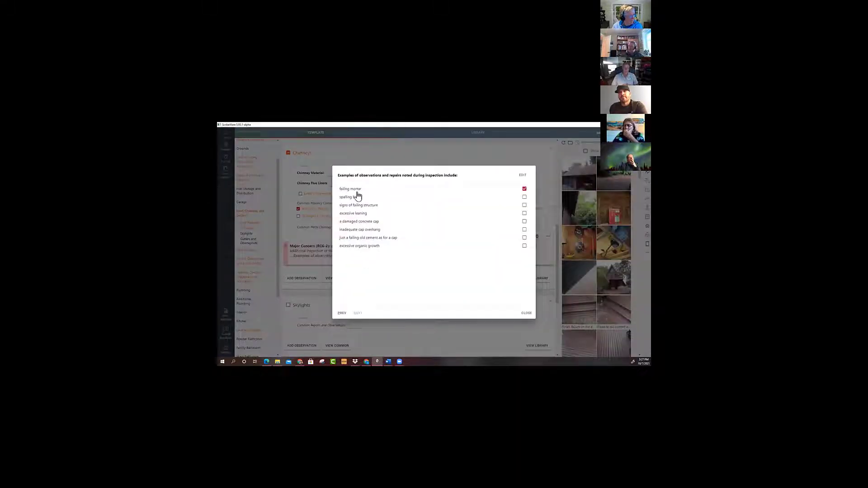
click(355, 197)
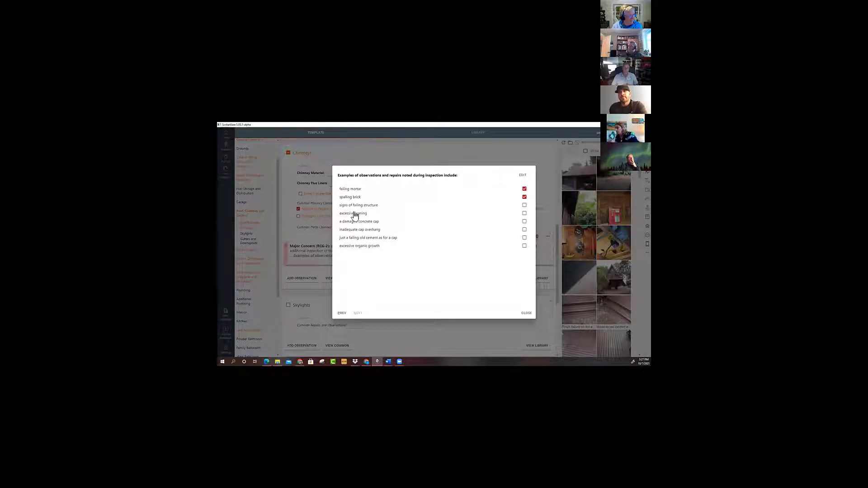
click(355, 214)
click(360, 230)
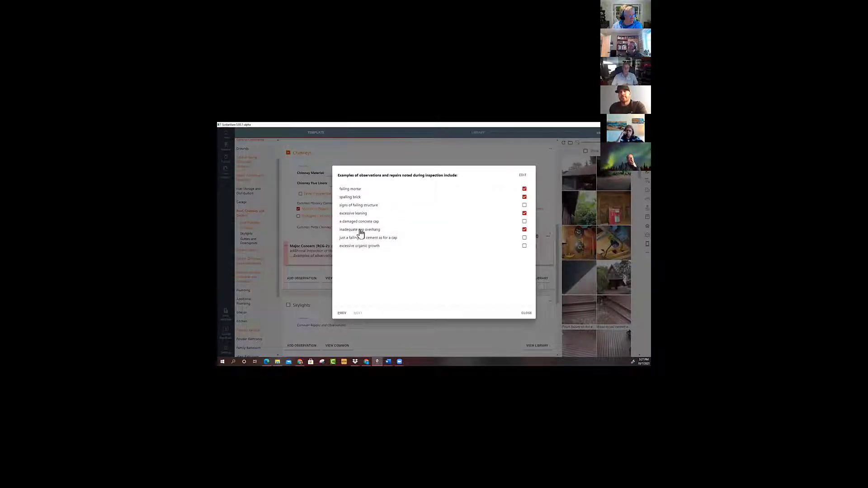
click(526, 314)
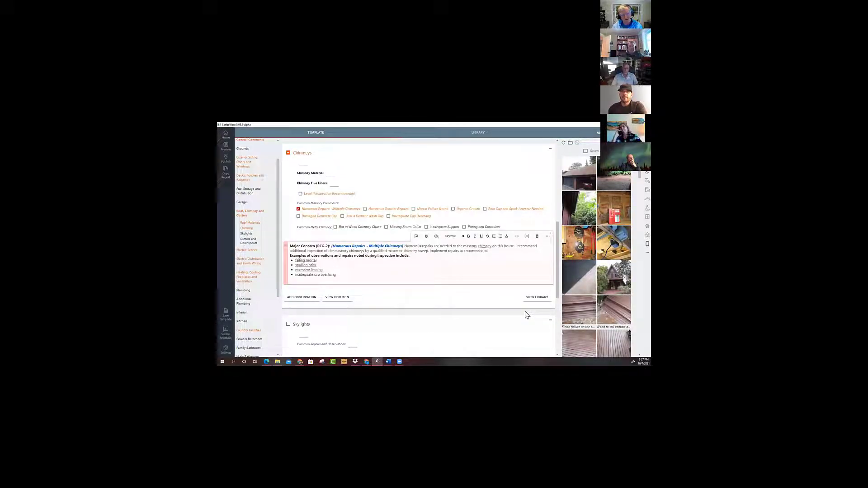
Reopen the chimney concern's examples list and clear all of its selected defects.
double_click(307, 260)
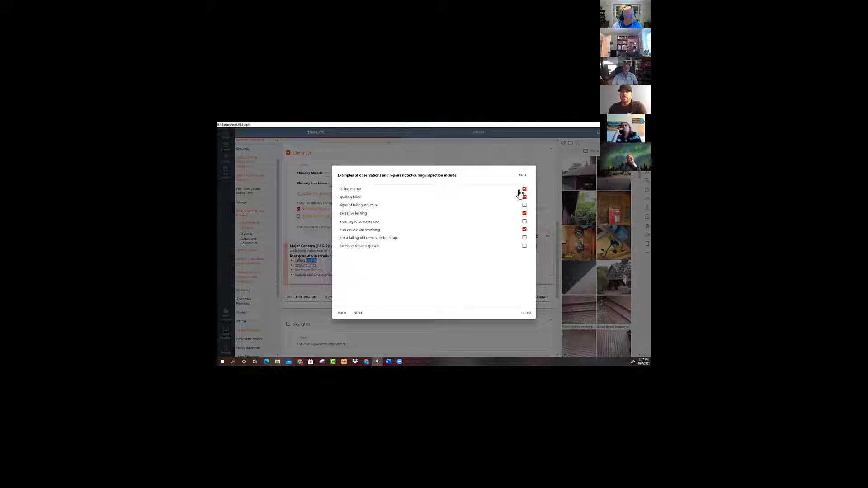
click(526, 313)
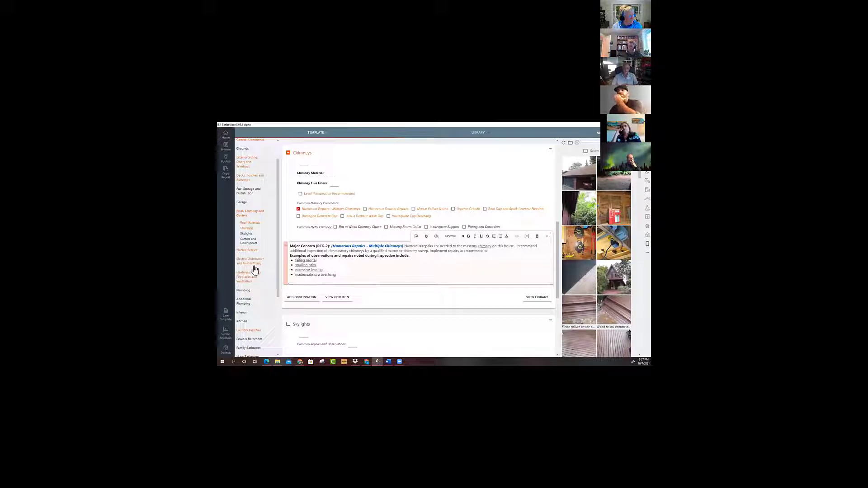
double_click(302, 275)
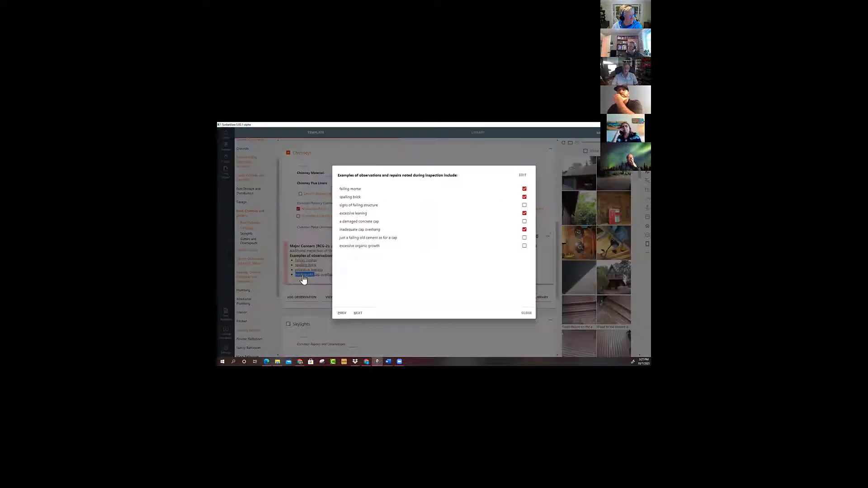
click(525, 189)
click(524, 197)
click(525, 214)
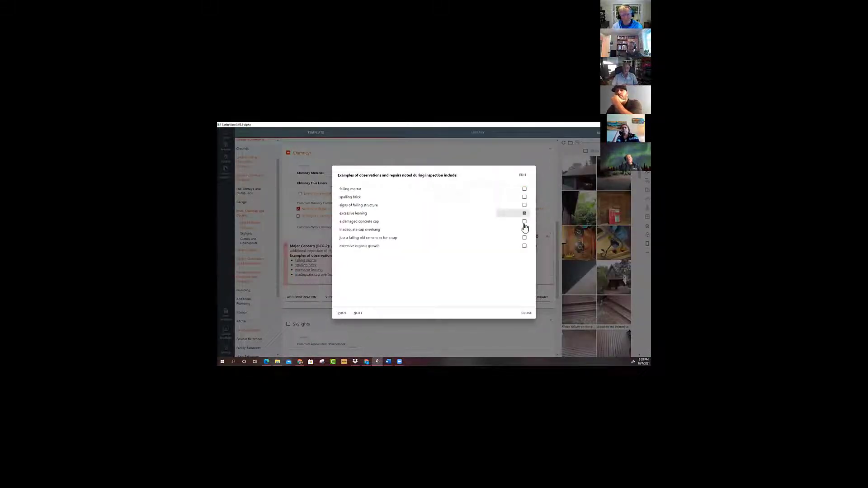
click(525, 230)
click(526, 314)
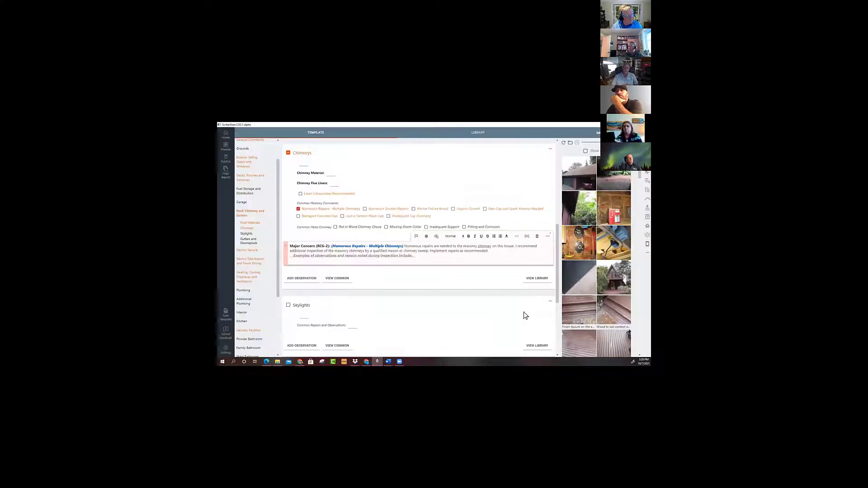
Add a repair observation to the Skylights section reading "Numerous repairs".
scroll(291, 299, down, 3)
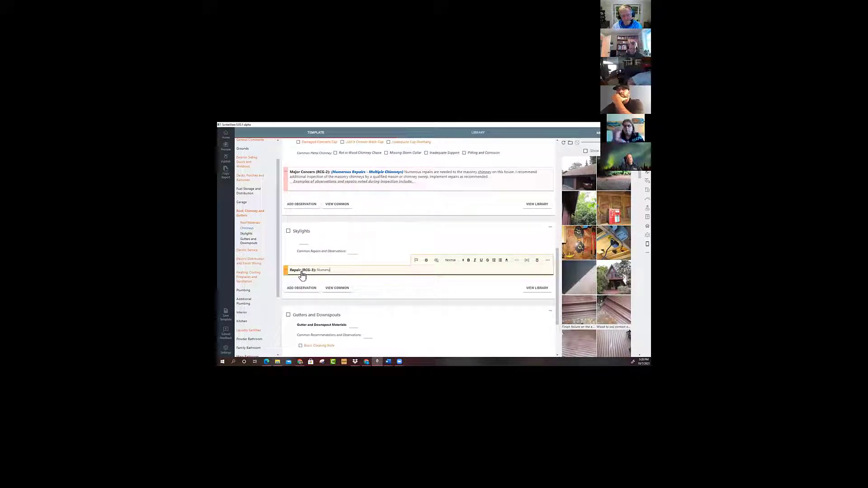
text(s repairs.)
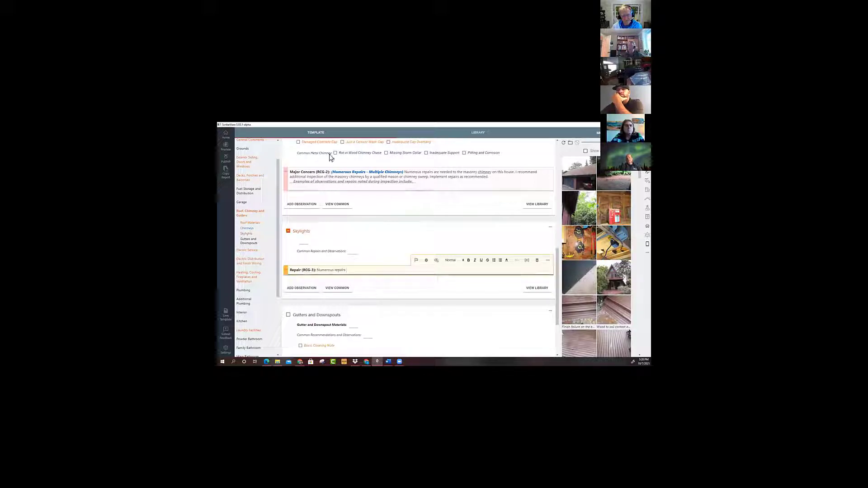
Open the alternate text options of the chimney concern's examples list, start extending the "failing mortar" entry, and cancel the edit.
click(321, 179)
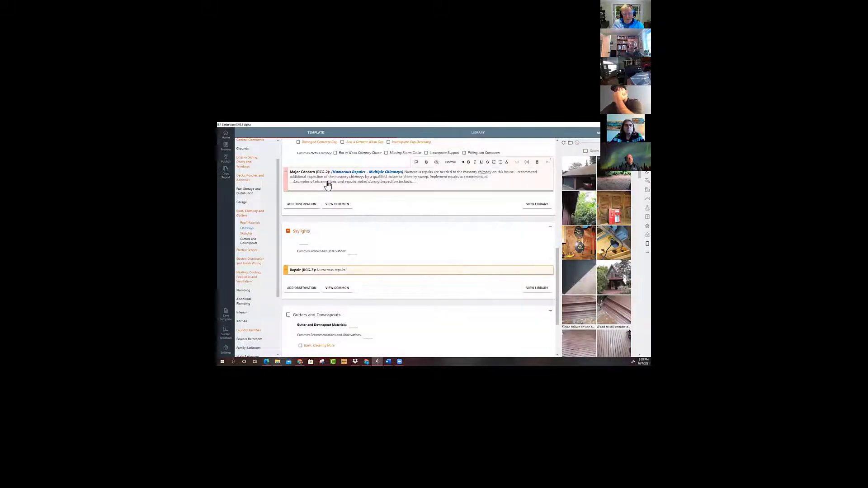
click(340, 182)
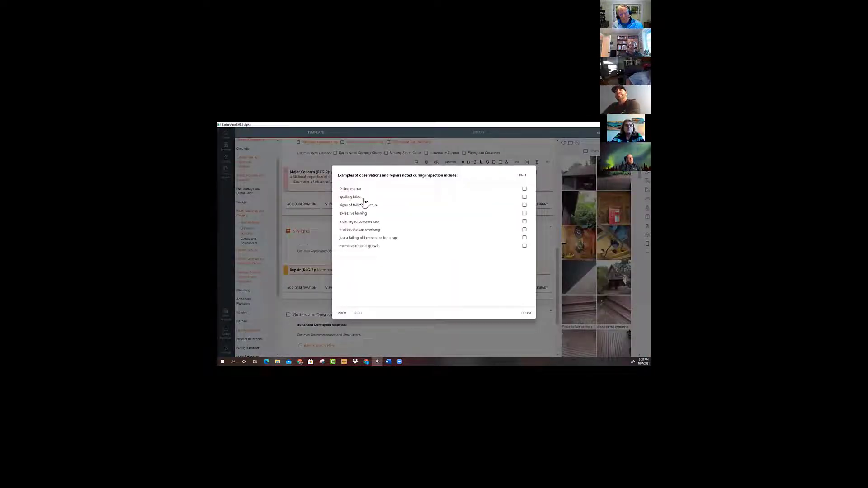
click(521, 175)
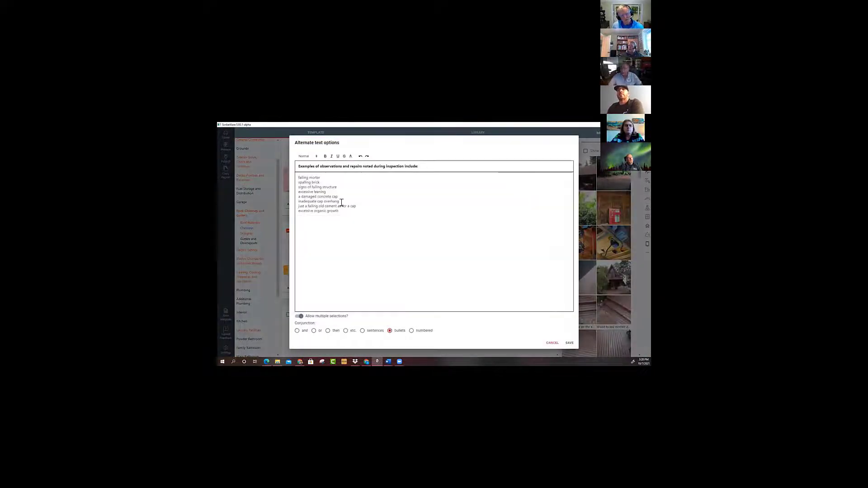
click(324, 177)
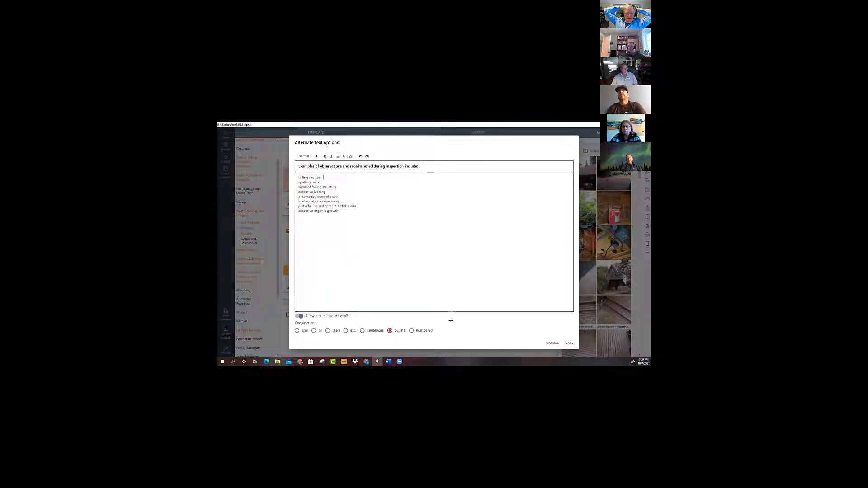
click(552, 343)
Update the library with the edited "Numerous Repairs - Multiple Chimneys" major concern.
scroll(427, 238, up, 1)
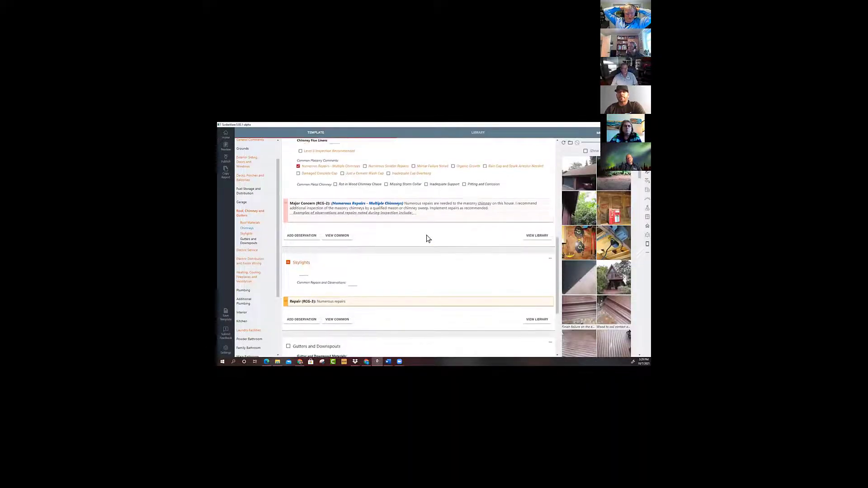
scroll(427, 238, up, 1)
click(452, 224)
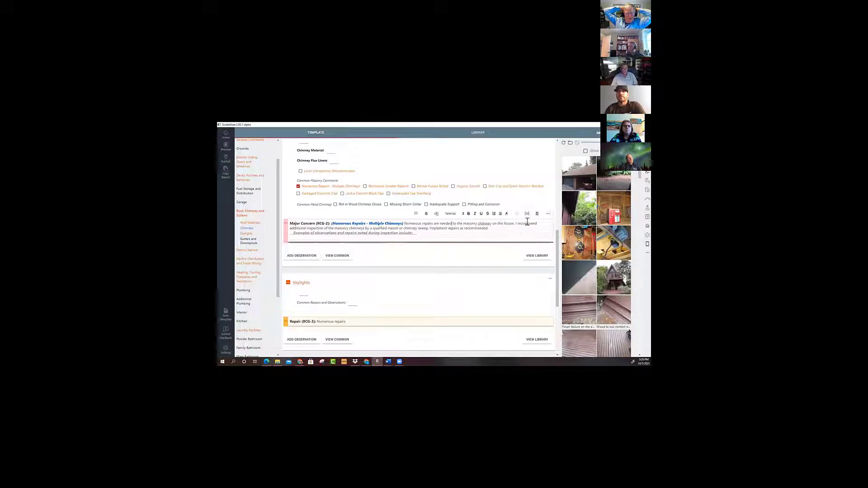
click(548, 213)
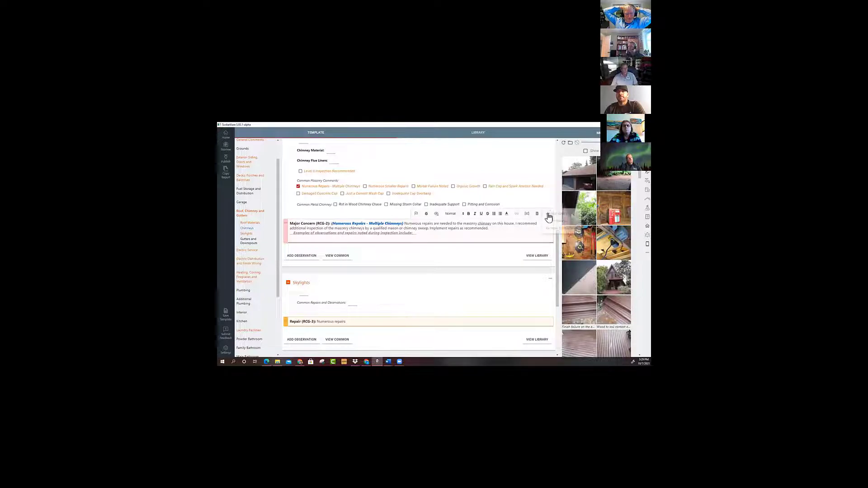
click(515, 225)
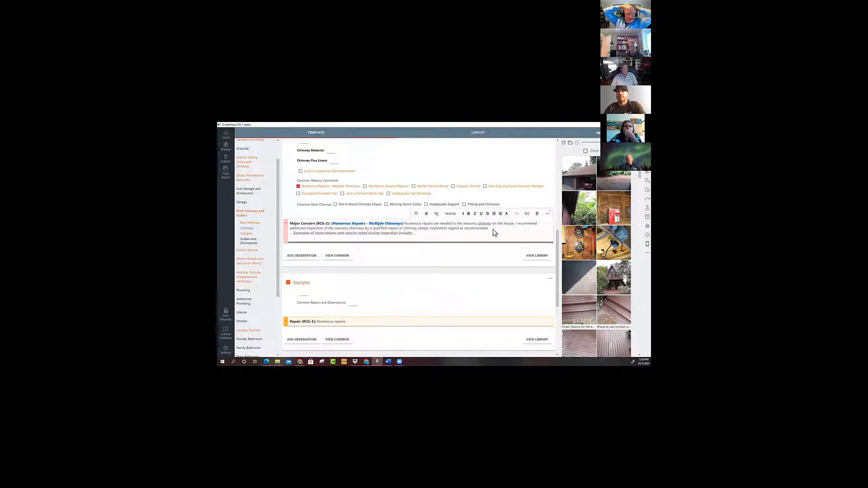
scroll(492, 240, up, 1)
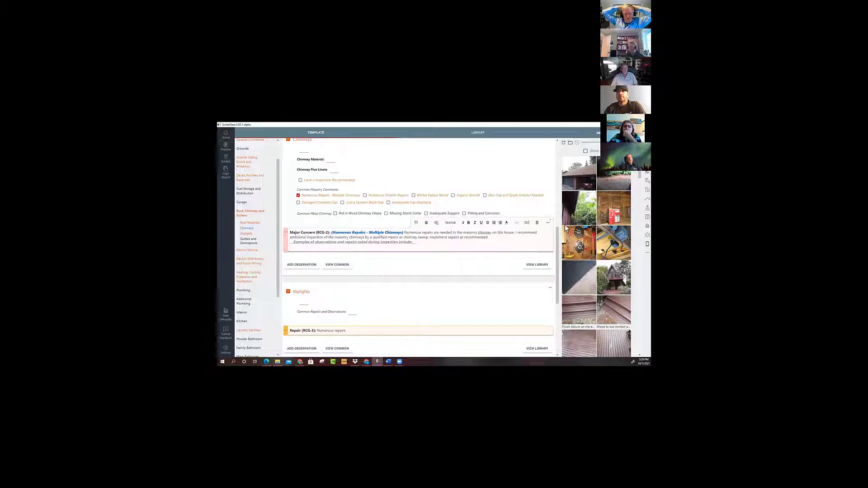
click(548, 224)
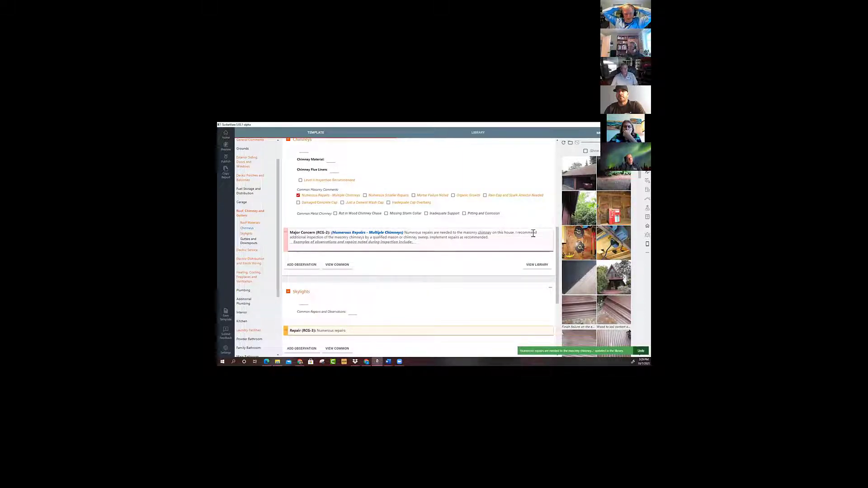
click(548, 223)
click(550, 224)
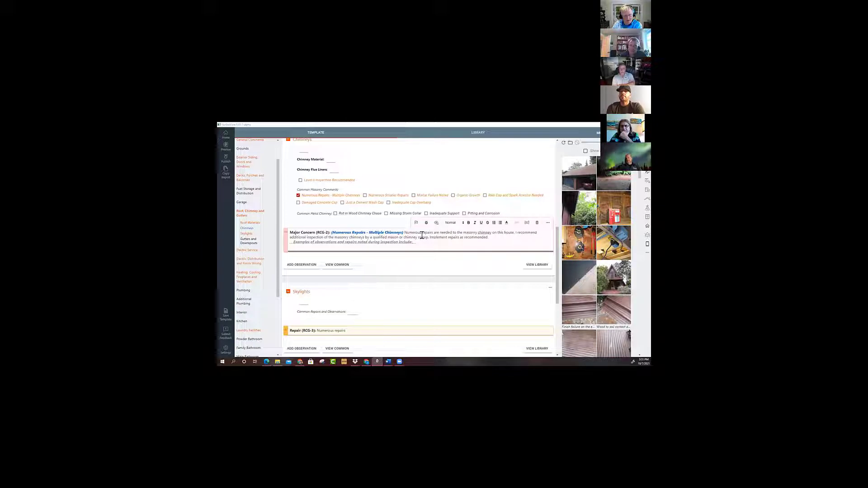
click(547, 224)
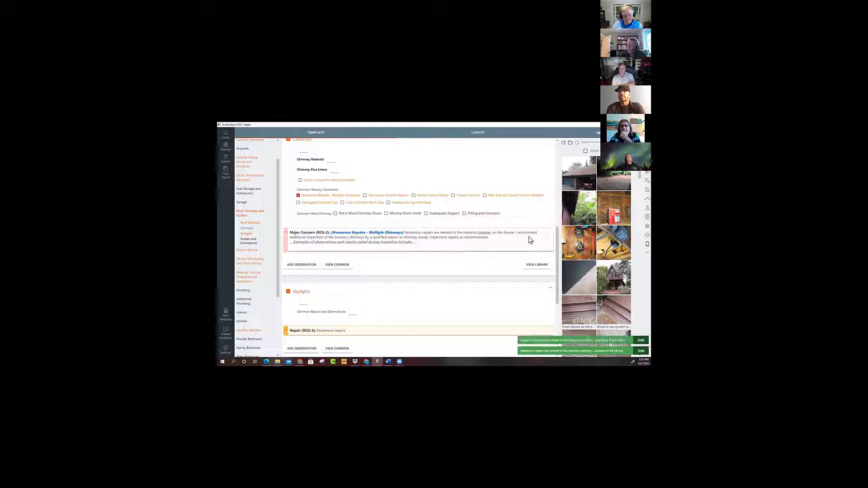
Open the chimney concern's library entry for editing, change its library category to Bathroom Toilets, and cancel the edit.
click(523, 234)
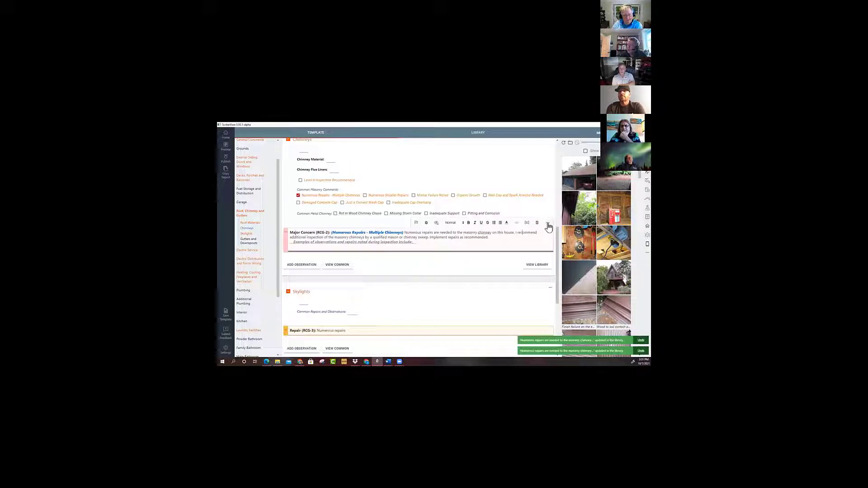
click(547, 225)
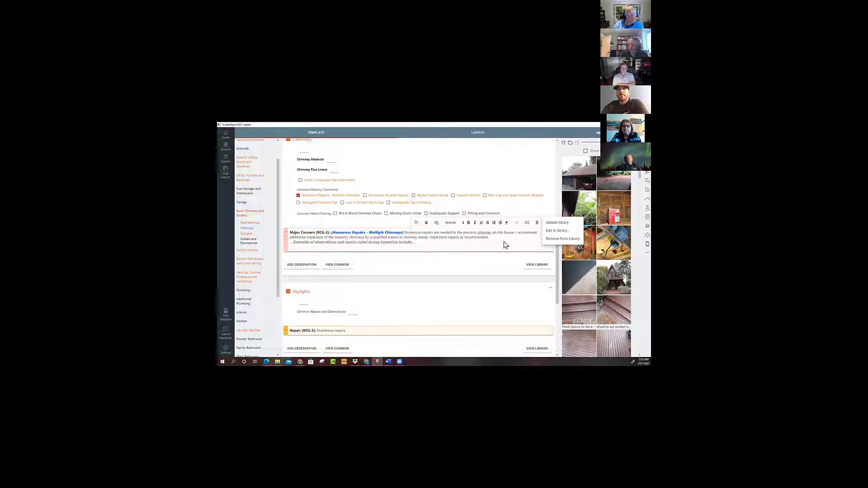
click(554, 231)
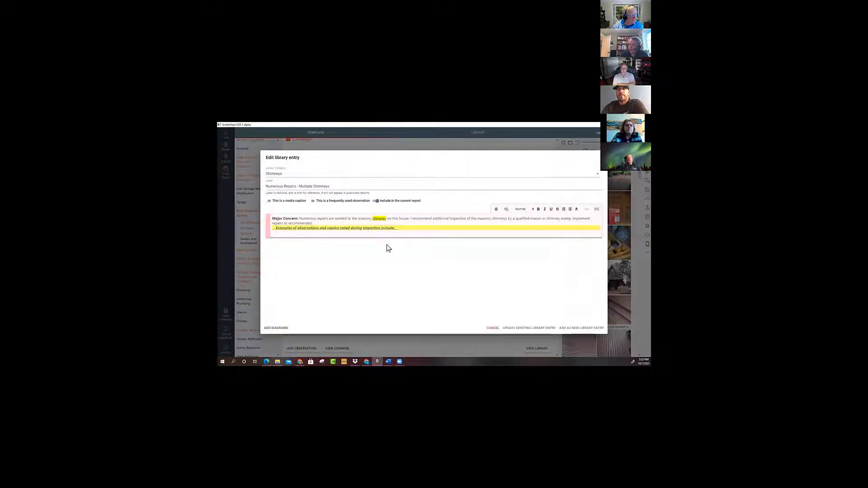
click(282, 174)
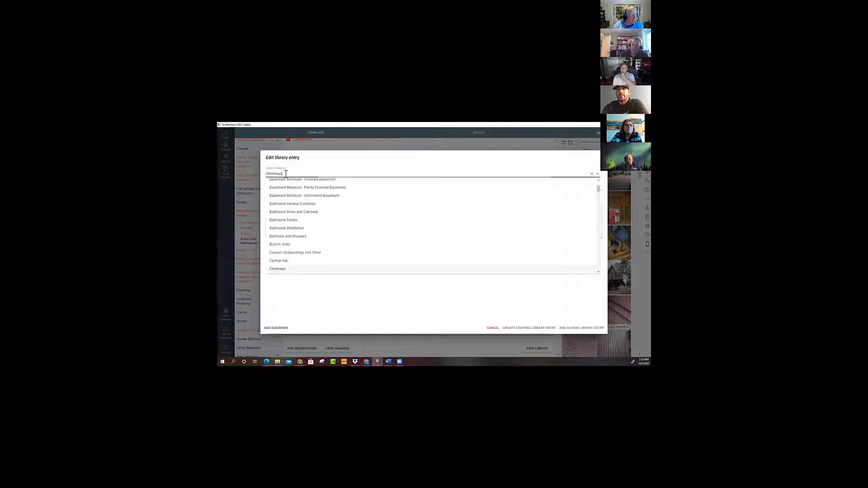
double_click(280, 174)
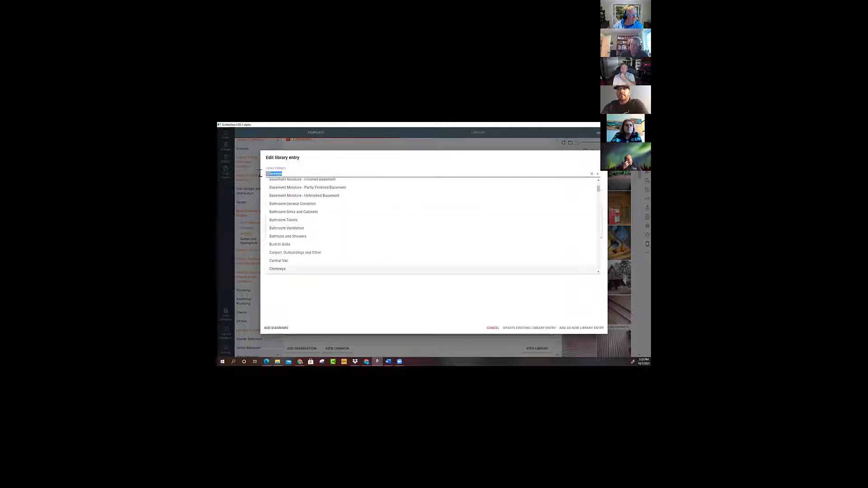
click(286, 220)
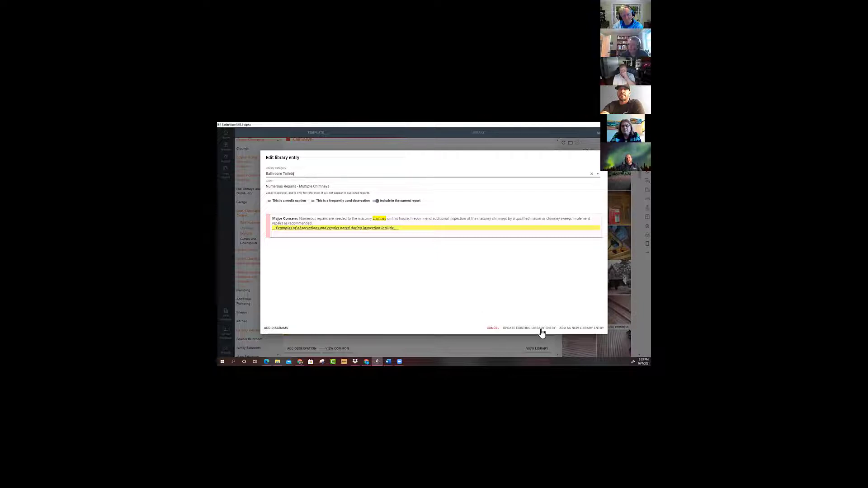
click(493, 328)
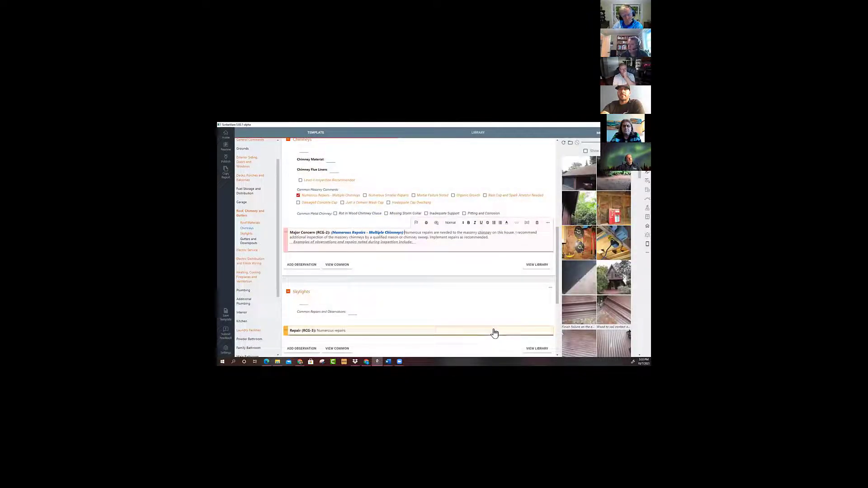
Review the library categories offered for the chimney concern's entry and the options in its examples list, without changing either.
click(548, 223)
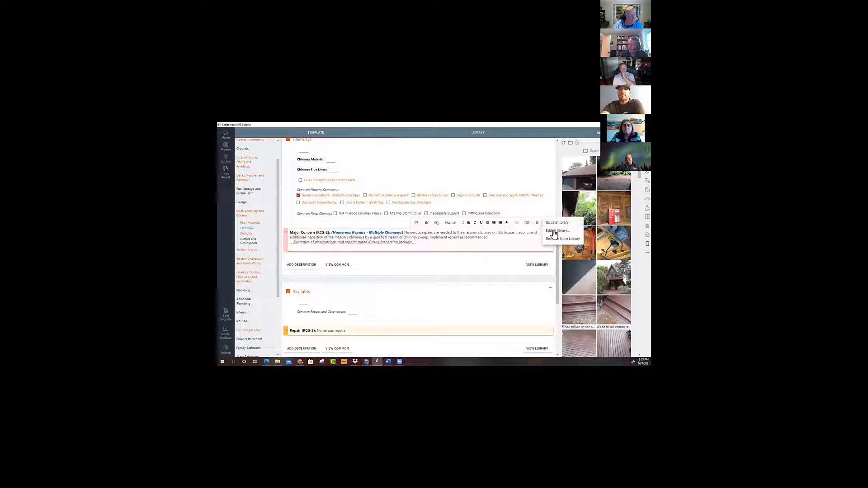
click(552, 230)
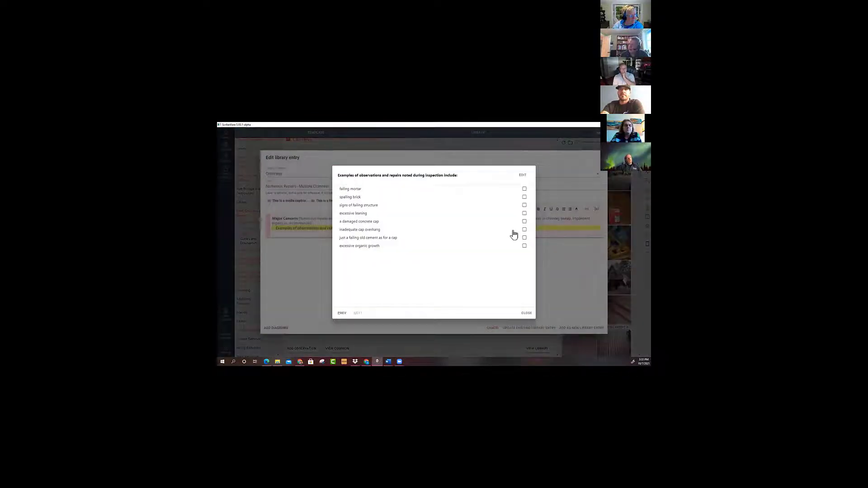
click(527, 313)
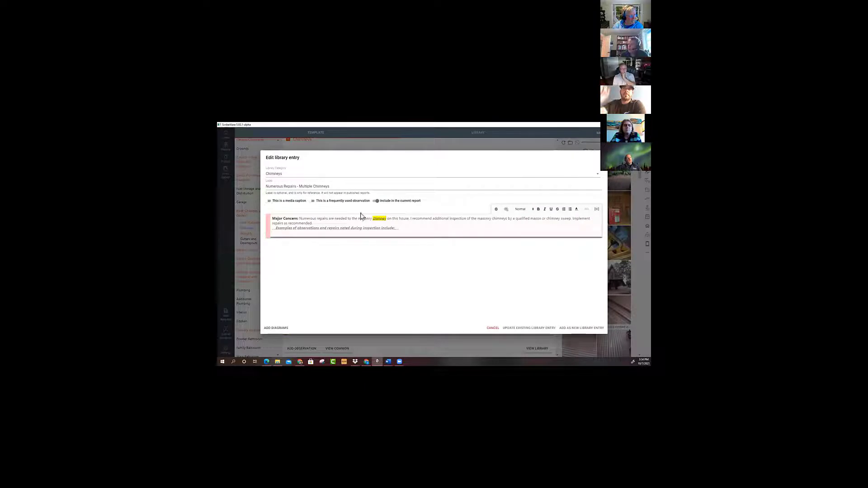
click(284, 173)
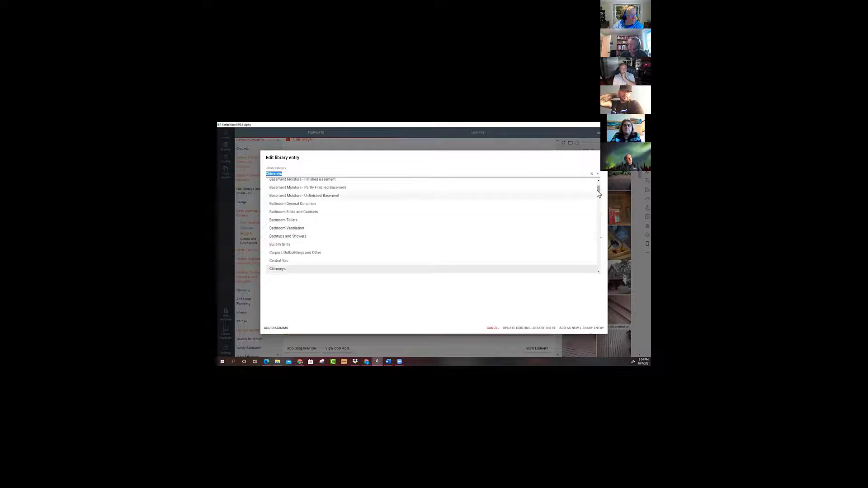
drag(598, 194, 593, 175)
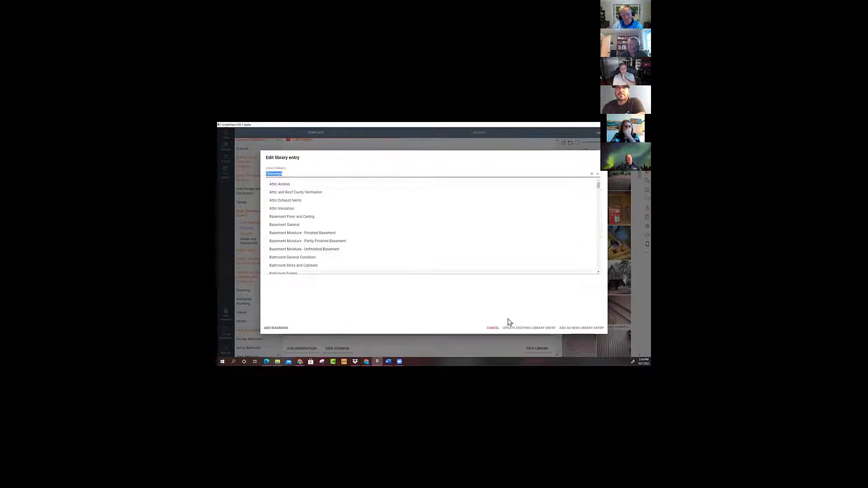
click(493, 328)
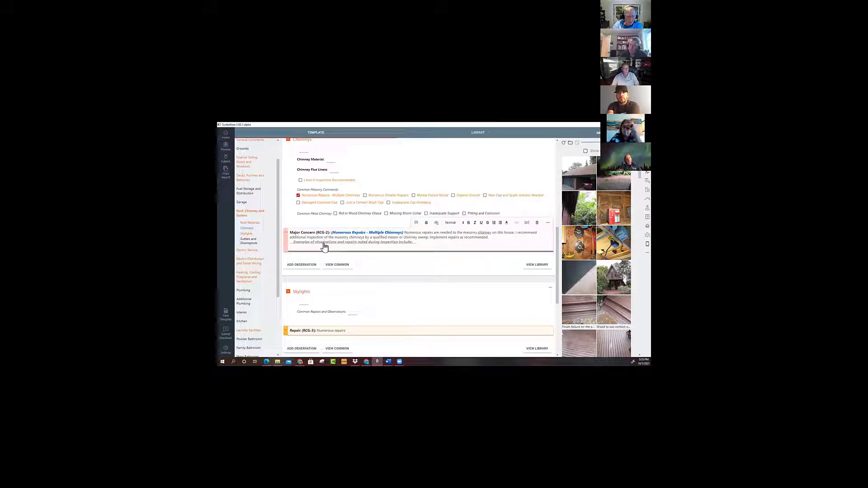
click(323, 243)
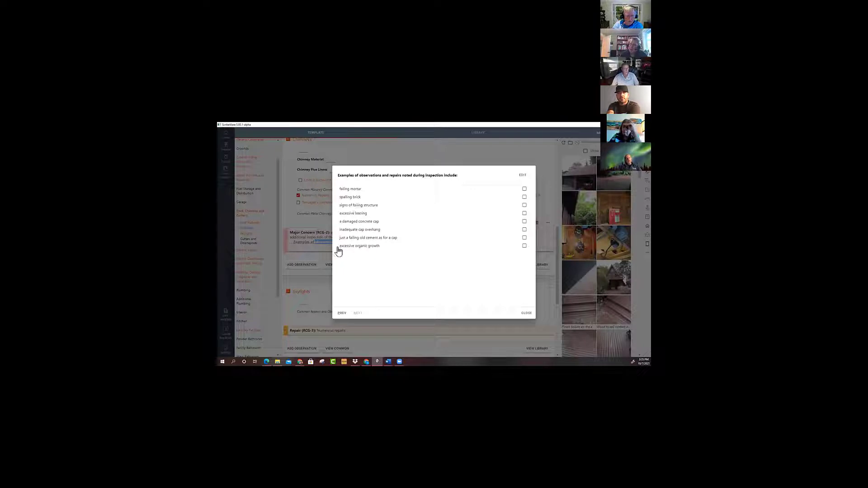
click(527, 313)
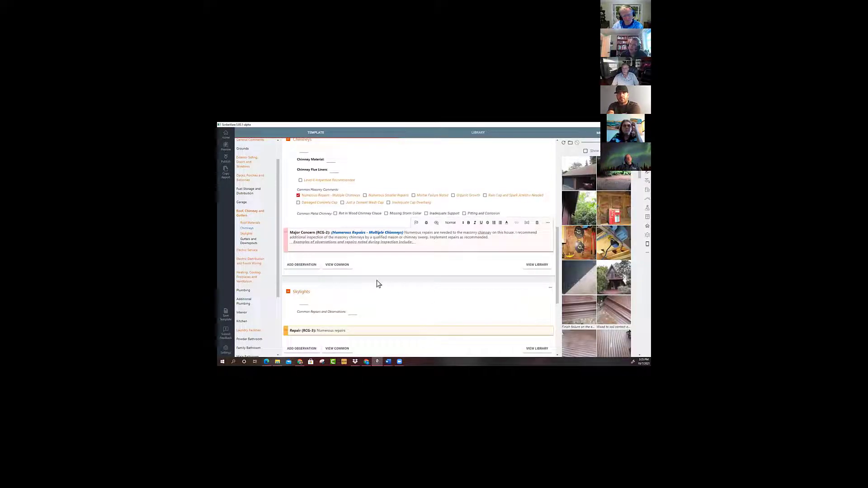
In the decks section's old deck concern, select extensive wood decay, moderate wood decay and loose decking from the DECKING list.
click(244, 182)
scroll(312, 253, down, 3)
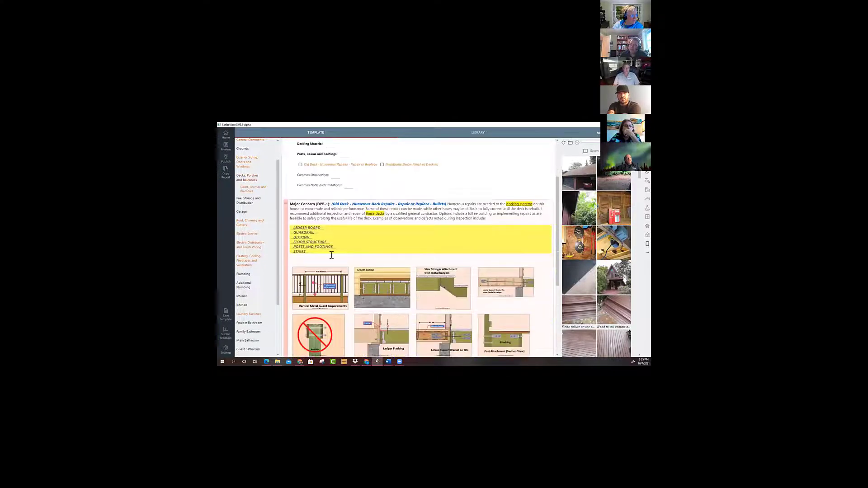
click(303, 238)
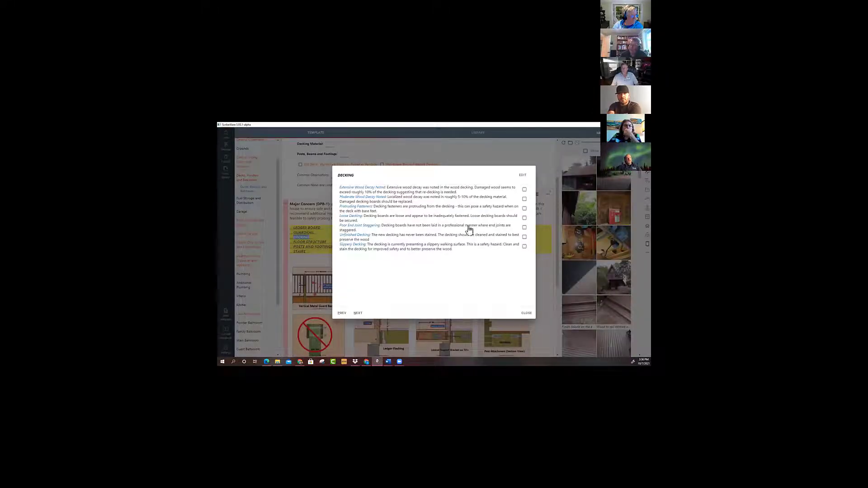
click(524, 190)
click(525, 198)
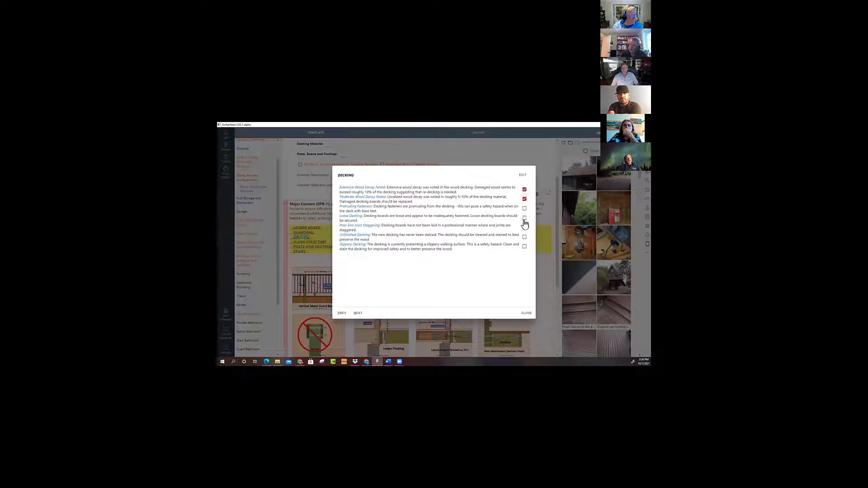
click(524, 218)
click(527, 313)
click(524, 313)
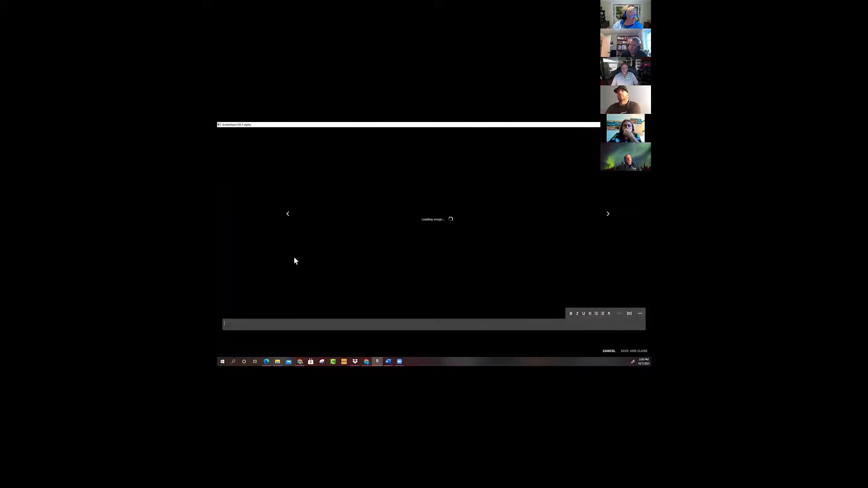
click(609, 351)
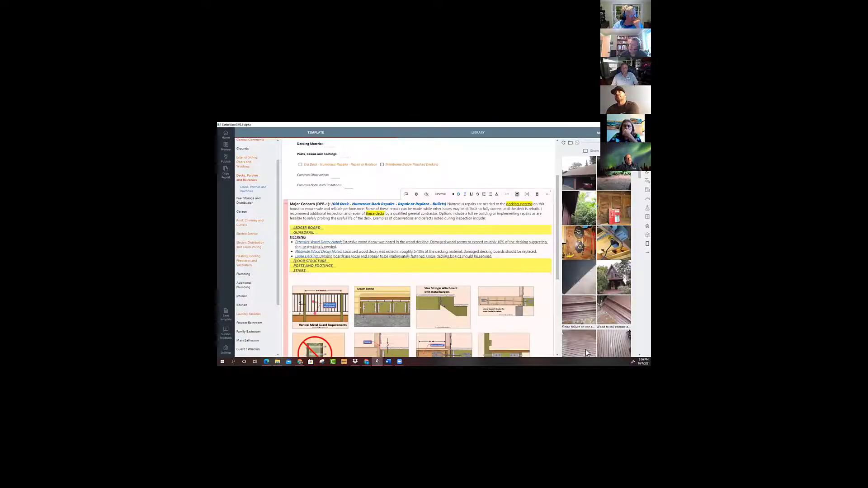
scroll(370, 264, down, 1)
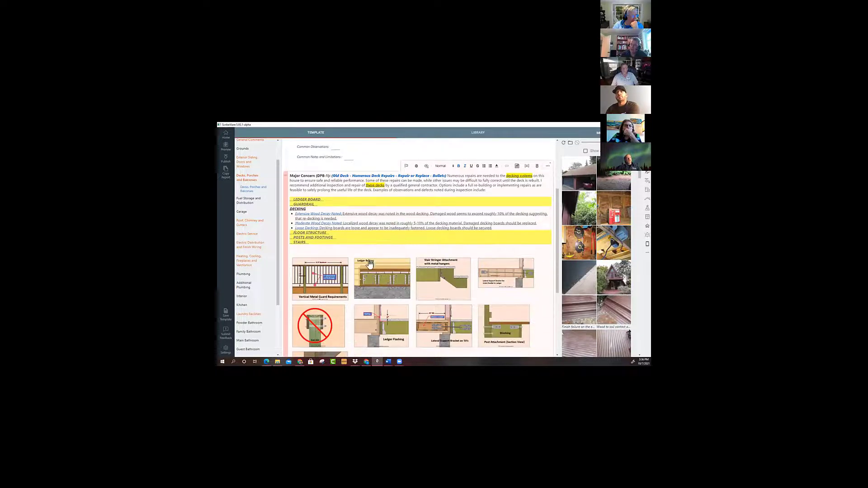
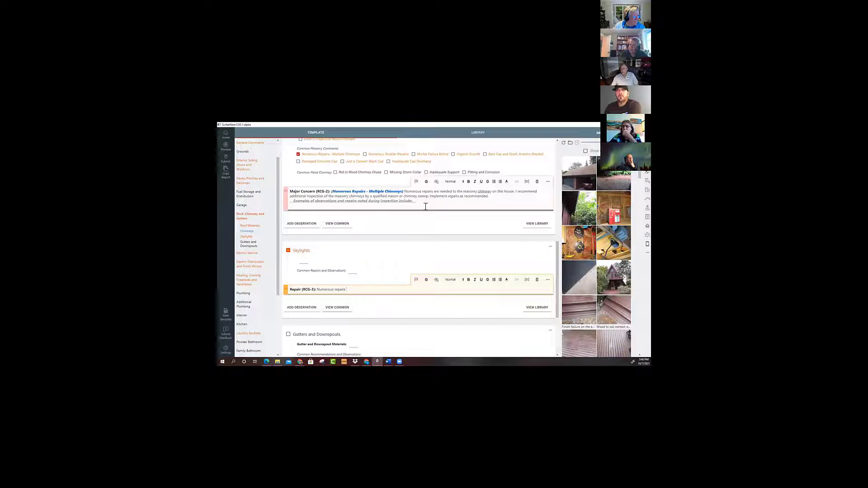
Delete the chimney section's major concern and reinsert it from the common masonry comment "Numerous Repairs - Multiple Chimneys".
click(537, 181)
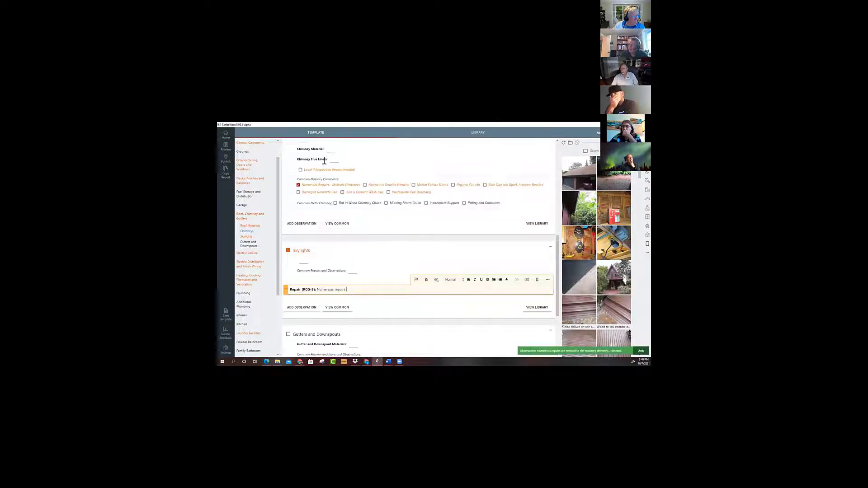
click(298, 186)
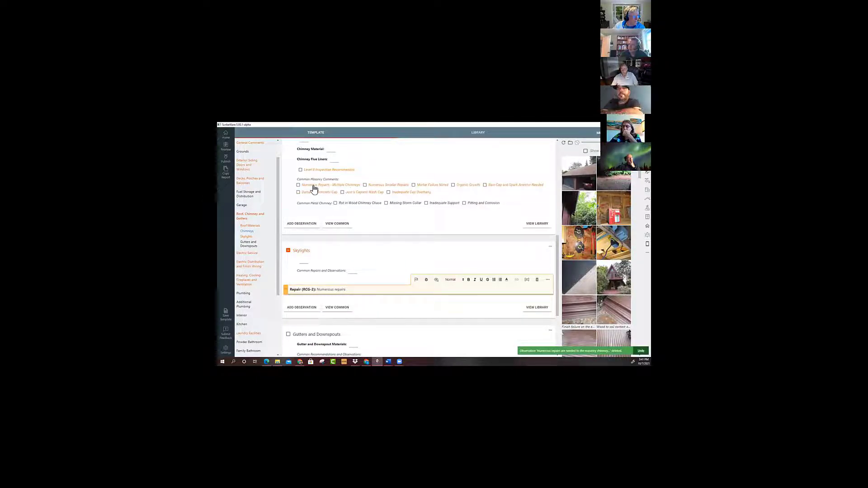
click(300, 185)
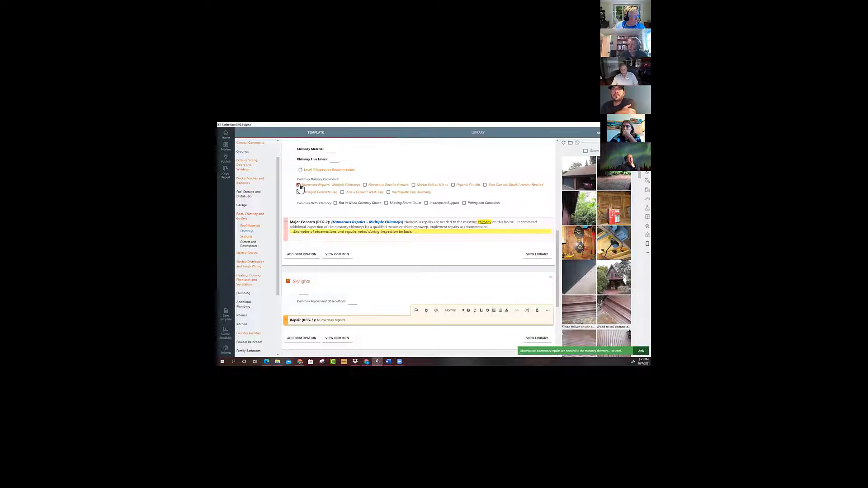
Review the options in the reinserted chimney concern's examples list without selecting any.
click(337, 233)
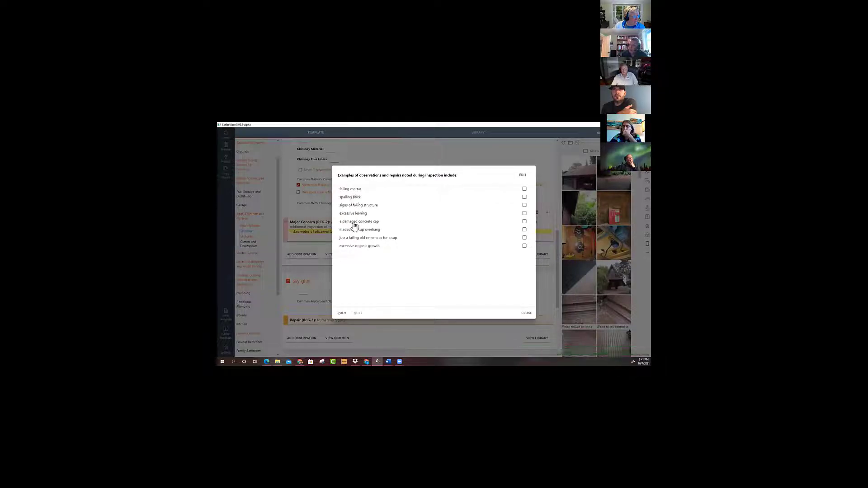
click(527, 313)
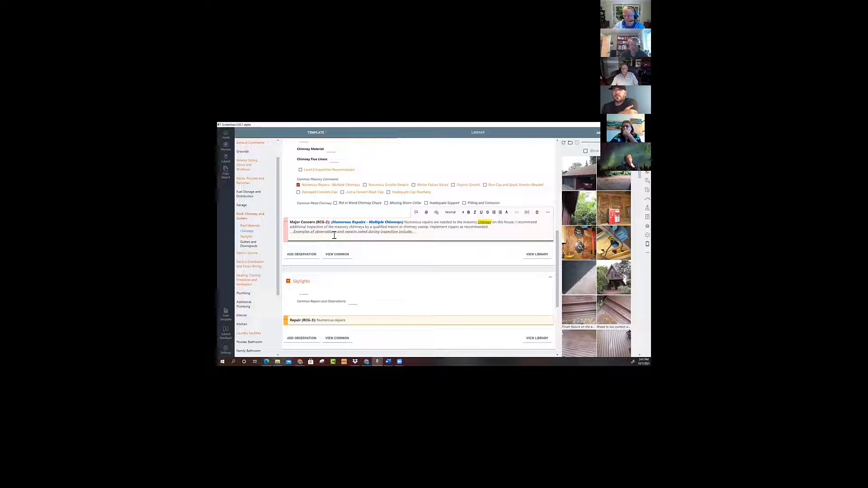
click(419, 235)
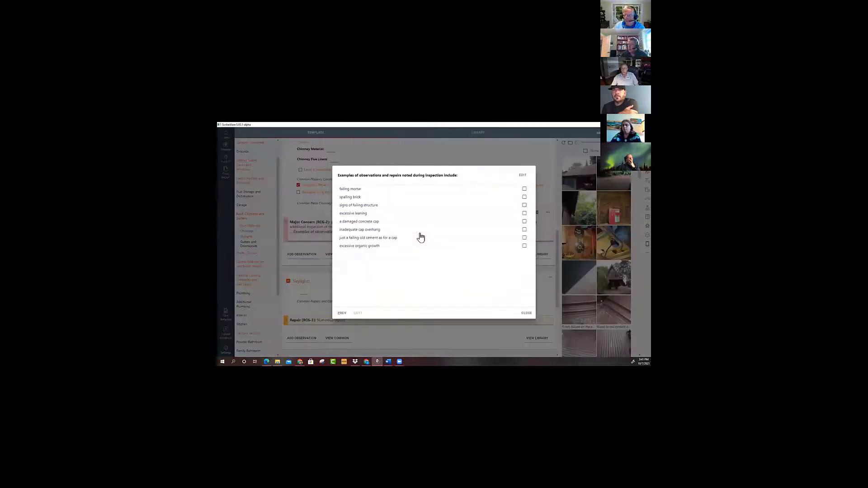
click(525, 313)
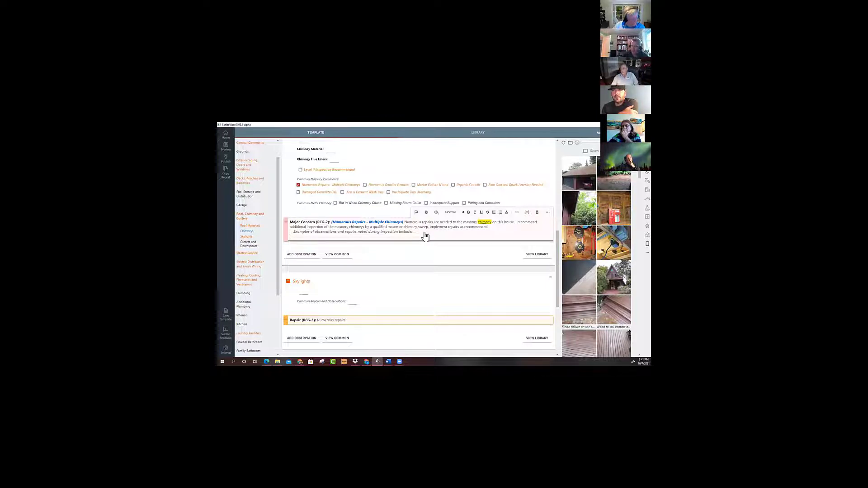
Add the line "Wood Chimney Chases" below the examples list in the chimney major concern.
click(328, 238)
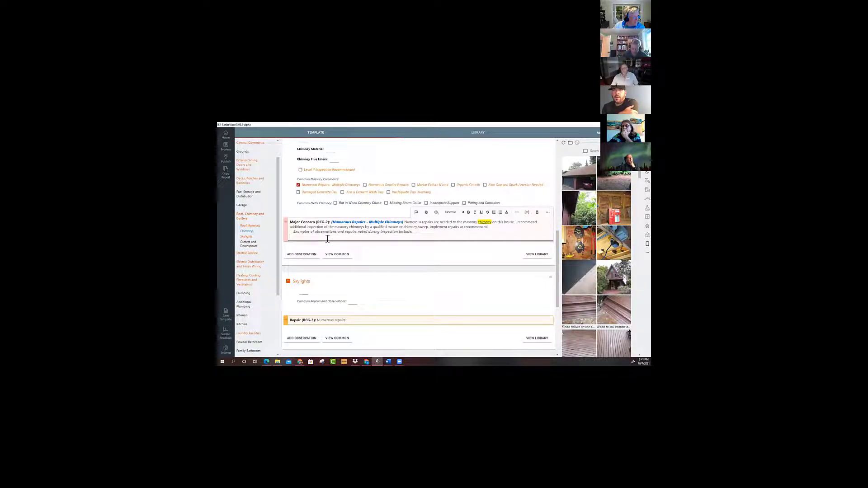
text(Wood)
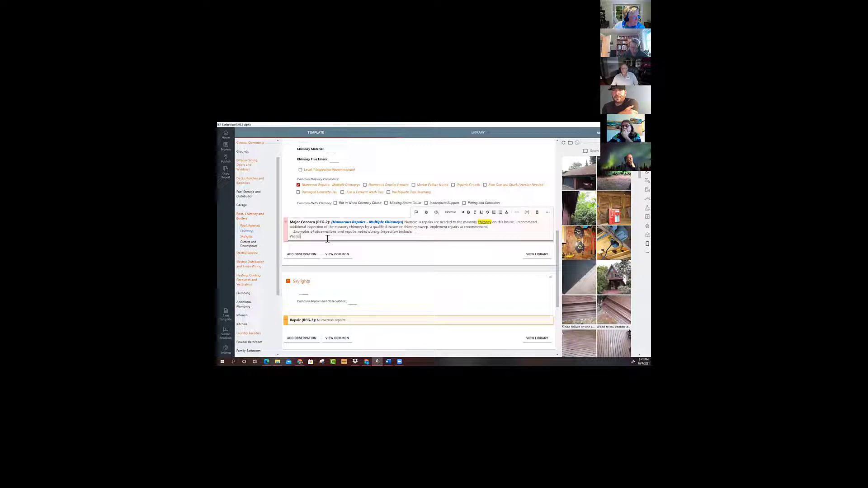
text( Chimney Chases)
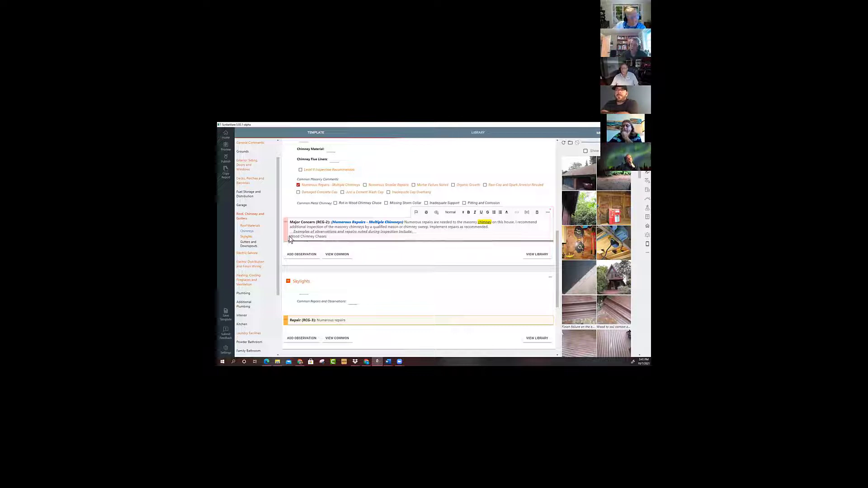
drag(327, 237, 292, 238)
key(Delete)
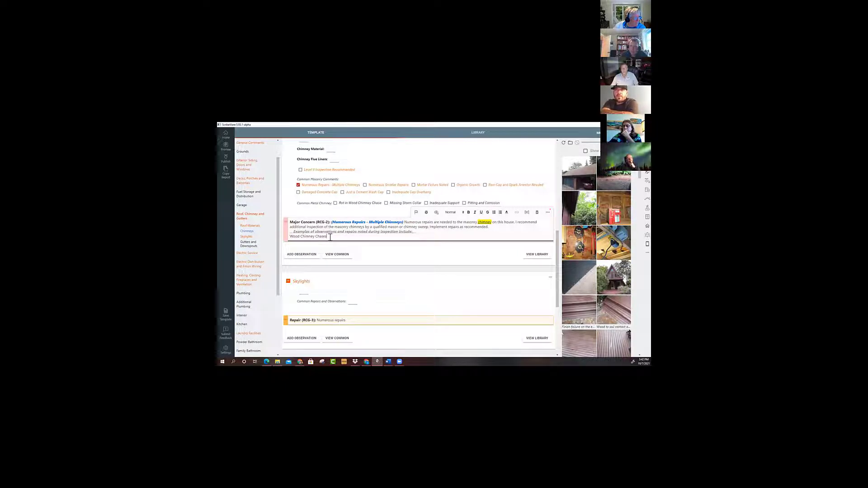
click(527, 215)
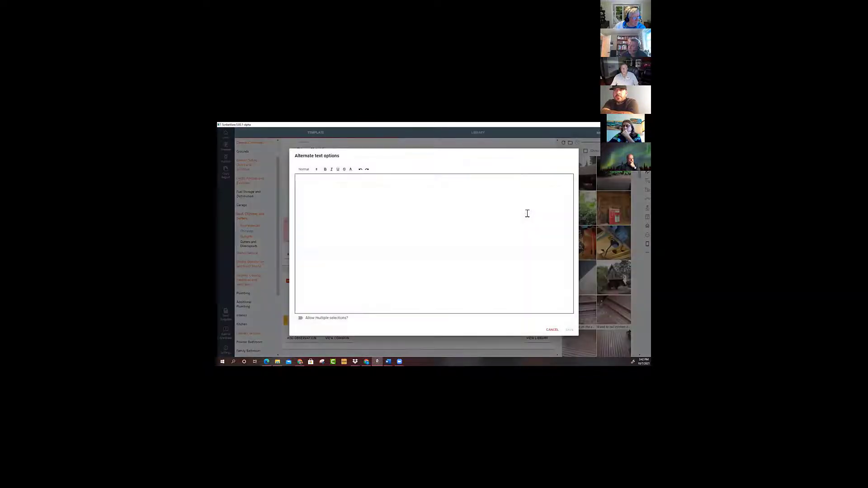
click(301, 318)
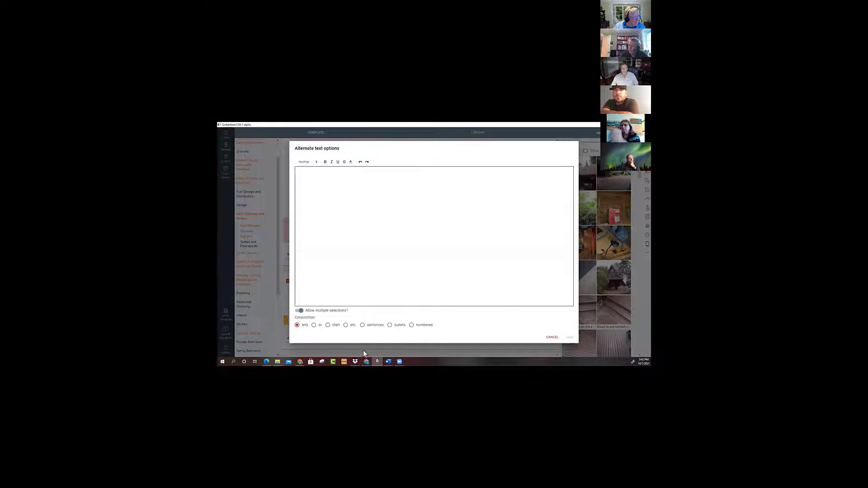
click(389, 325)
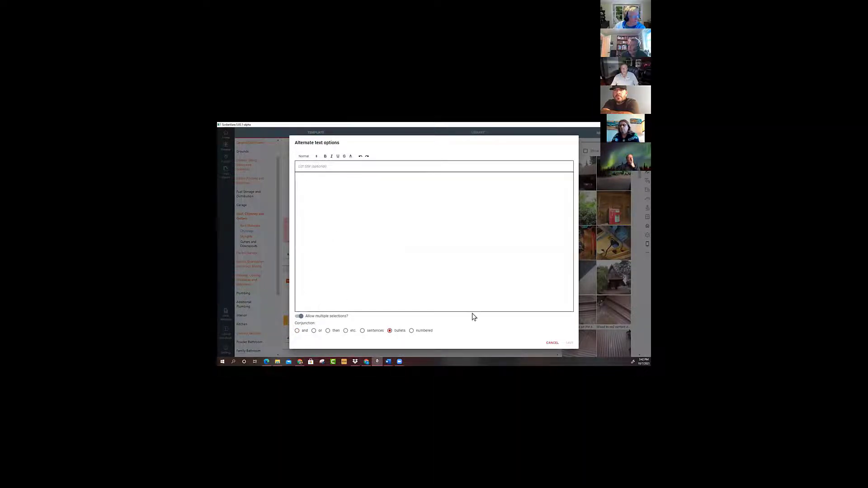
click(553, 344)
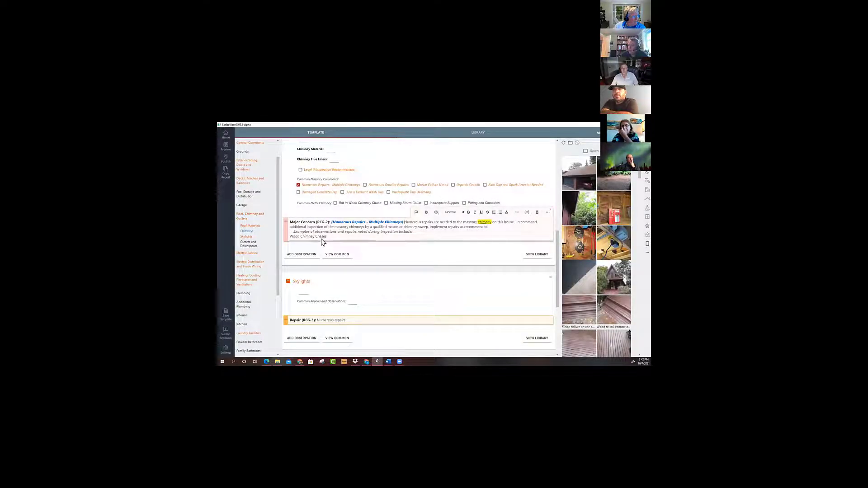
Start alternate text options from the "Wood Chimney Chases" line, allowing multiple selections with bullets as the conjunction.
drag(325, 238, 292, 237)
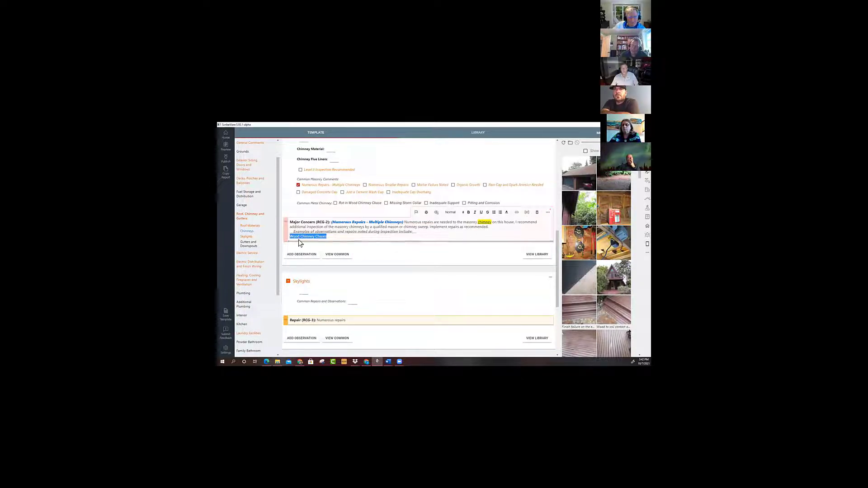
click(527, 212)
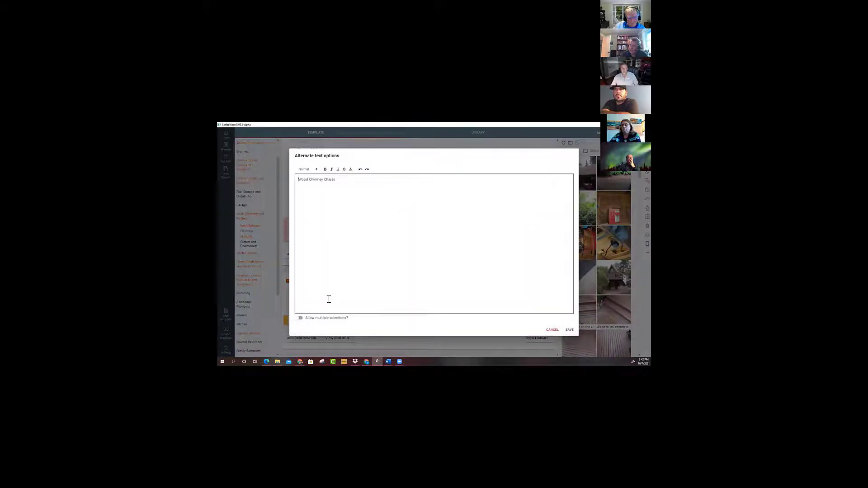
click(299, 319)
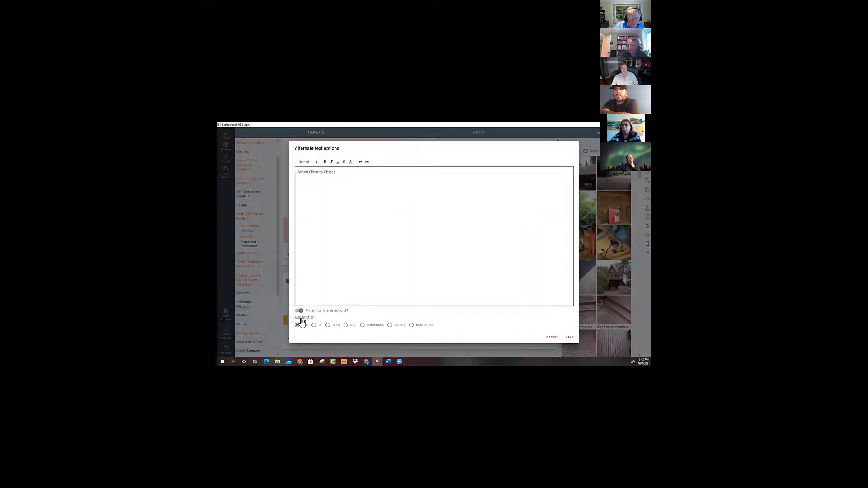
click(390, 326)
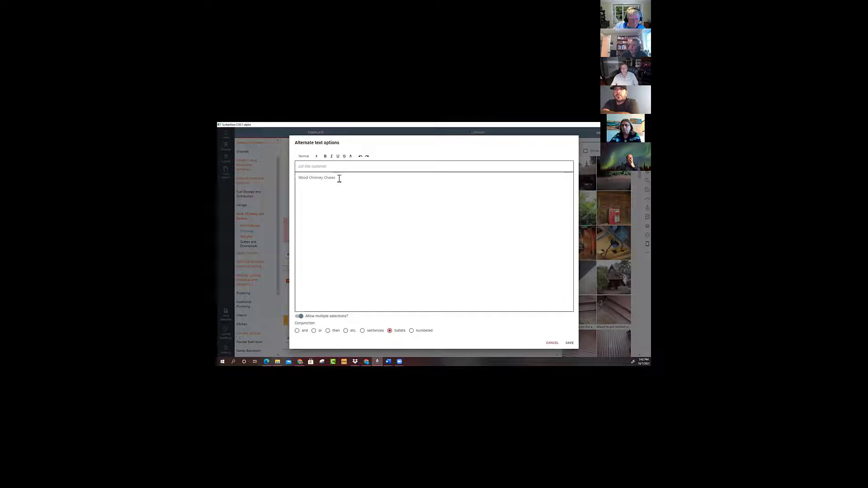
Move the "Wood Chimney Chases" text into the list title and rewrite it as "WOOD CHIMNEY CHASE".
drag(338, 177, 299, 178)
key(ctrl+c)
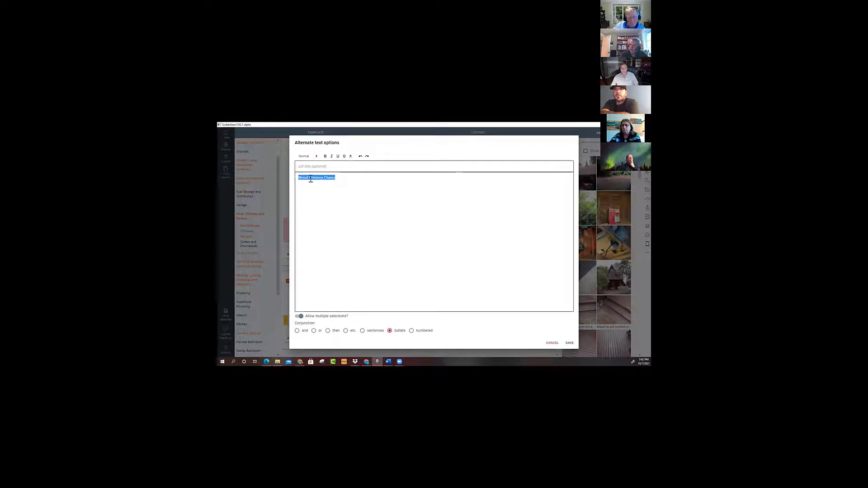
right_click(311, 180)
click(317, 183)
right_click(307, 169)
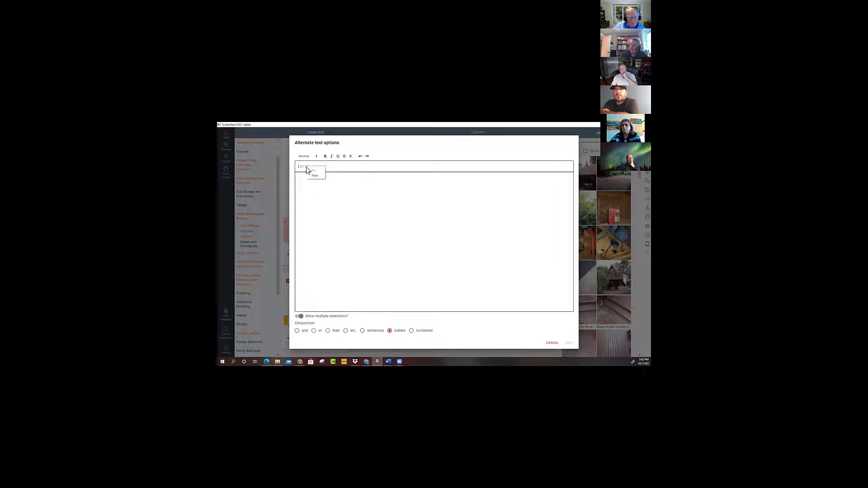
click(315, 176)
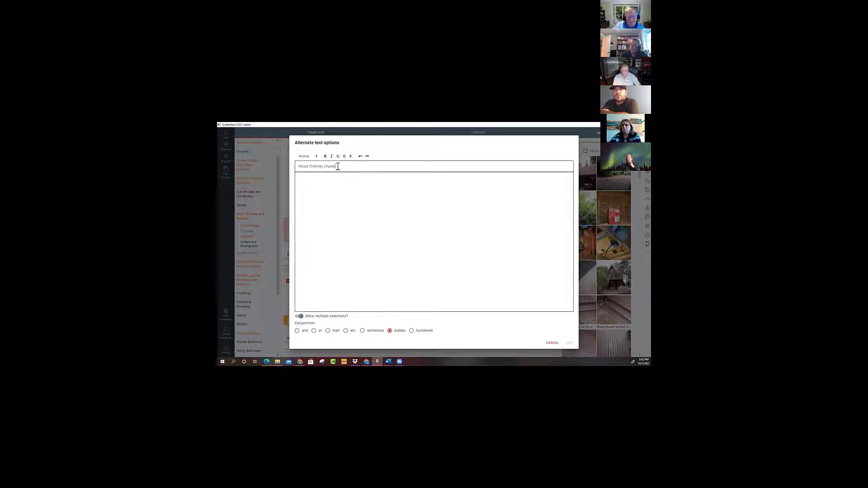
drag(338, 166, 300, 169)
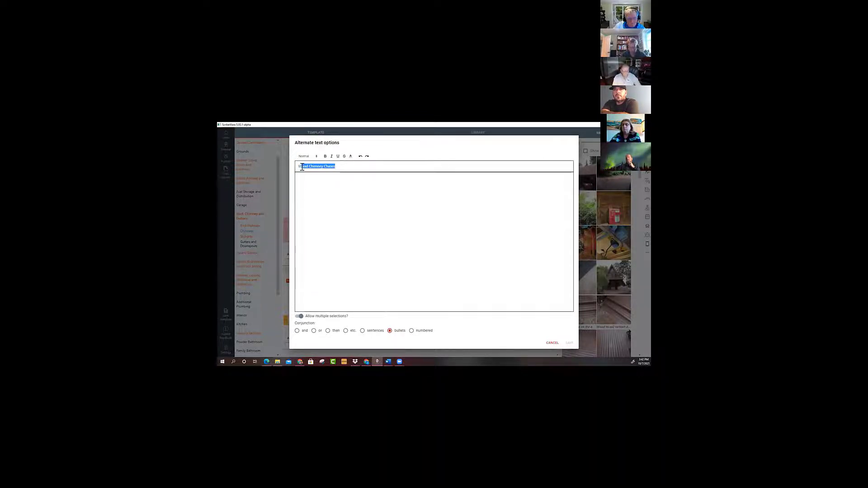
text(OOD CH)
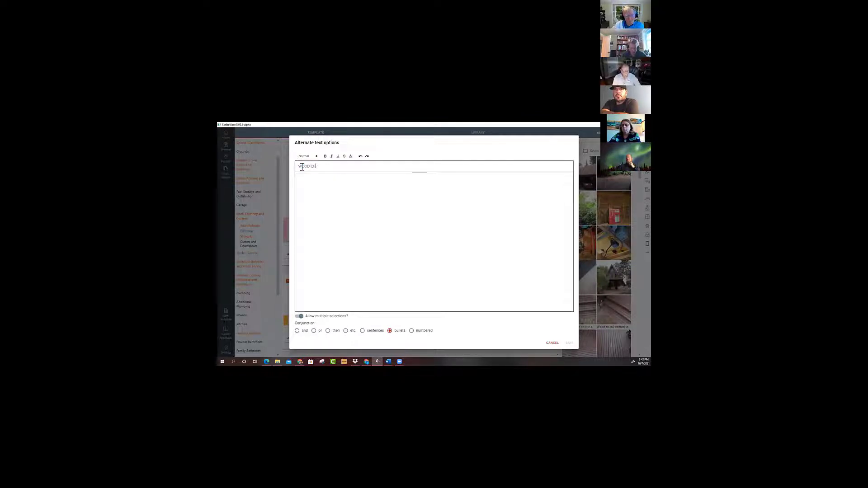
text(IMNEY CHASE)
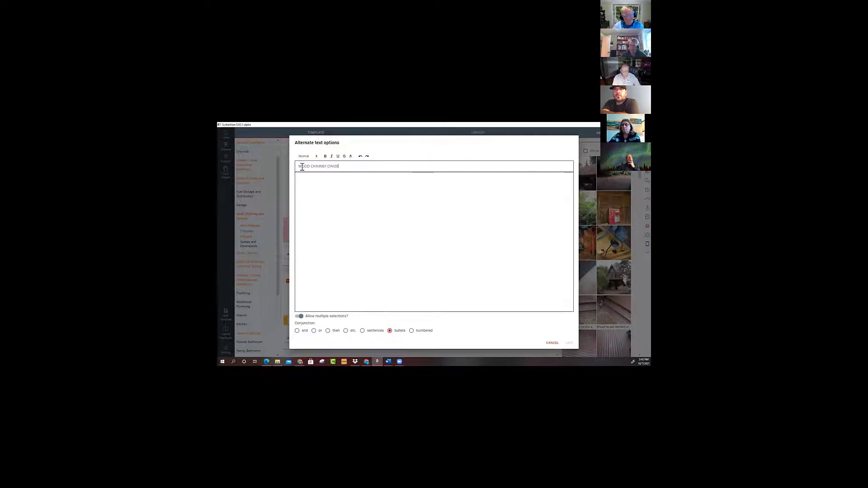
Add the option "Wood decay in the chimney chase" to the list, correct the misspelled "decay", and save the alternate text options.
click(319, 177)
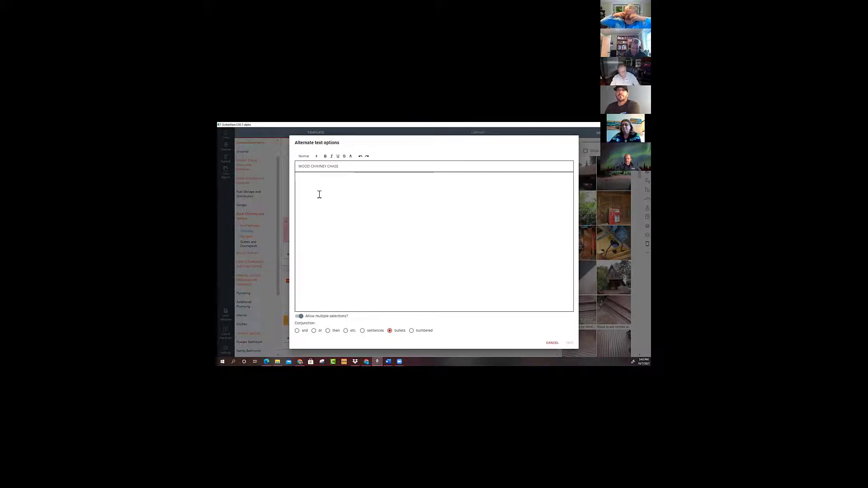
text(Wood)
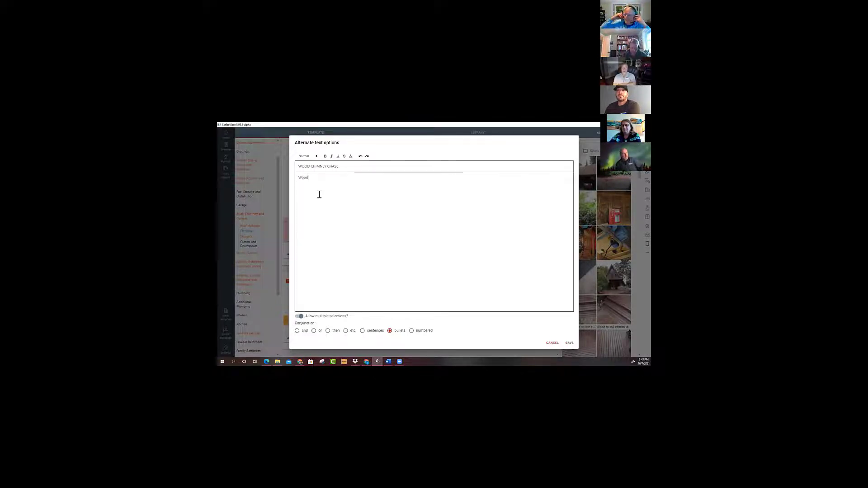
text( decya in the ch)
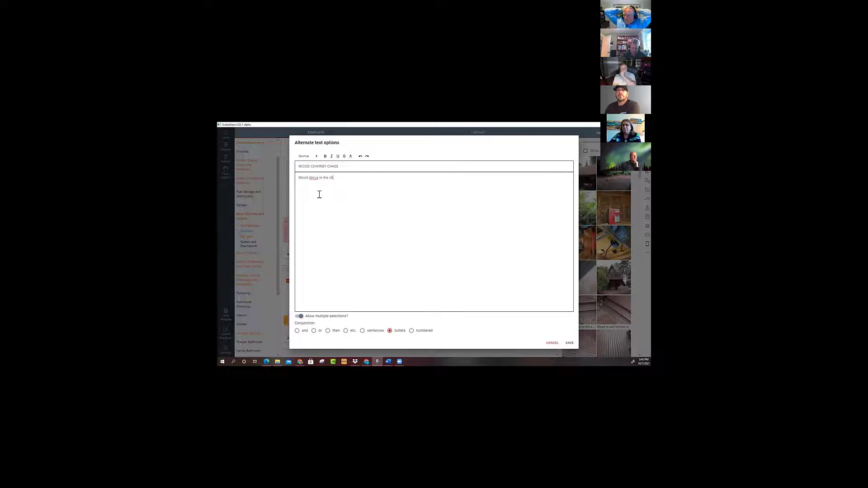
text(imney chase)
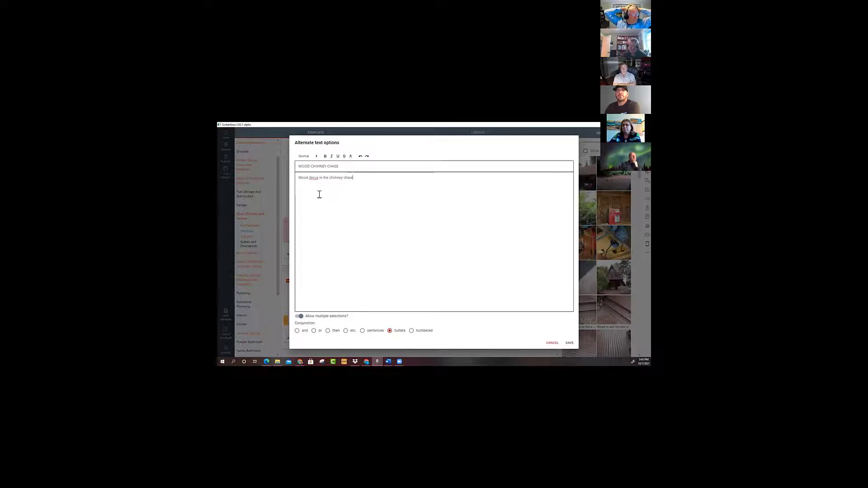
right_click(314, 178)
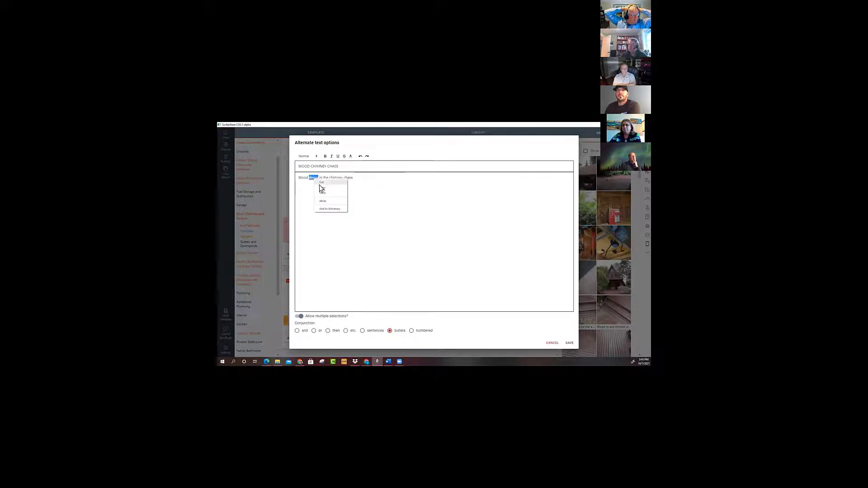
click(327, 201)
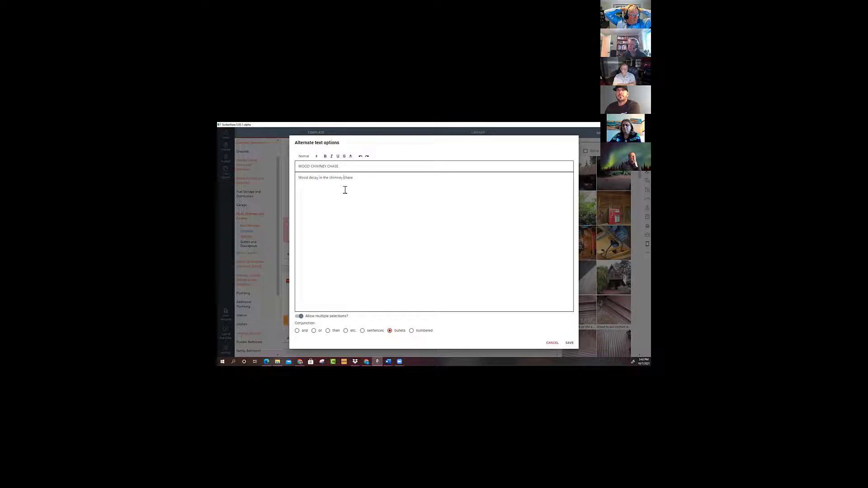
click(570, 342)
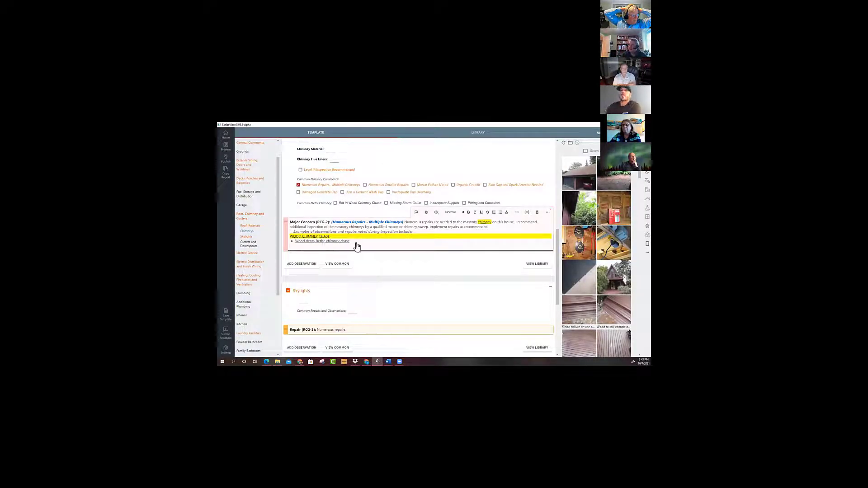
Deselect "Wood decay in the chimney chase" in the WOOD CHIMNEY CHASE list and close the list.
click(317, 241)
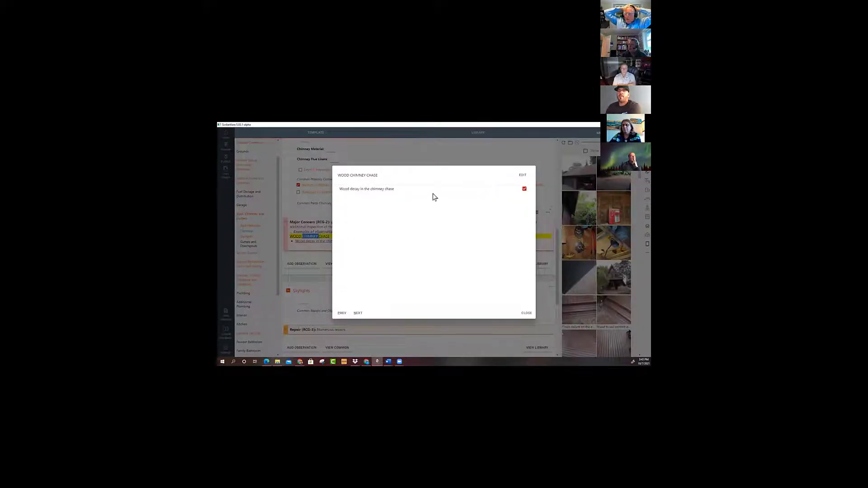
double_click(392, 190)
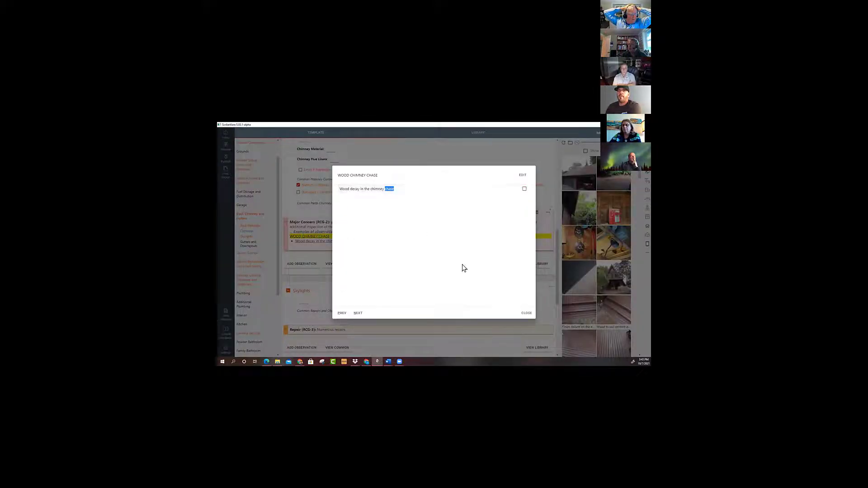
click(526, 313)
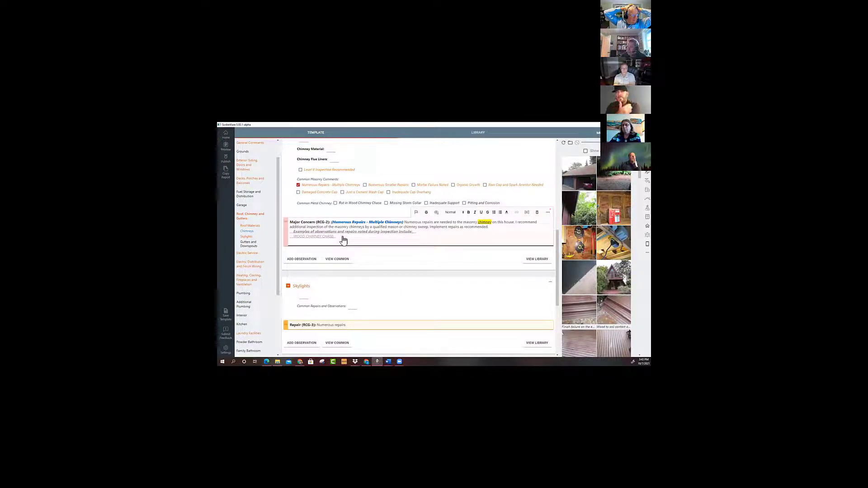
Review the WOOD CHIMNEY CHASE option list in the Major Concern comment and close it.
click(343, 240)
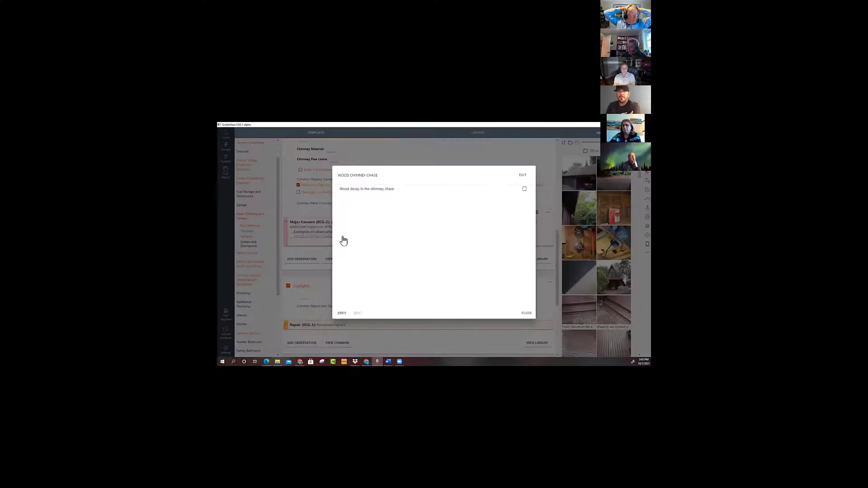
click(526, 313)
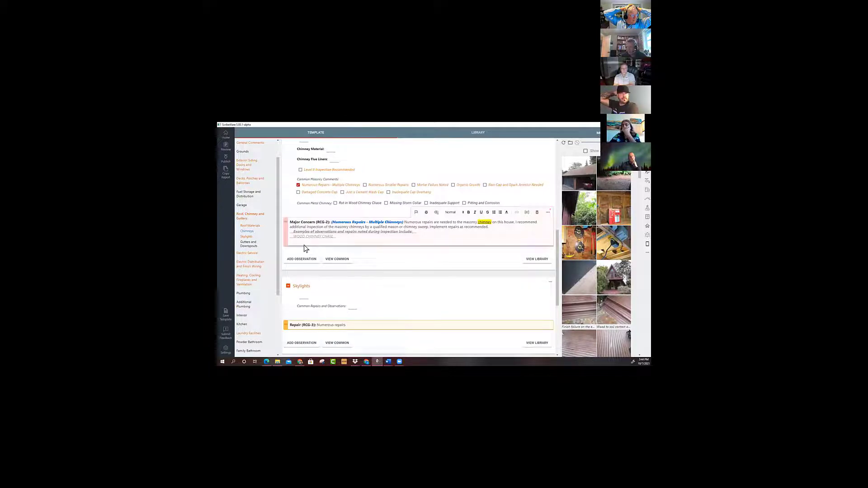
Start another set of alternate text options in the comment, allowing multiple selections with bullets as the conjunction.
click(527, 213)
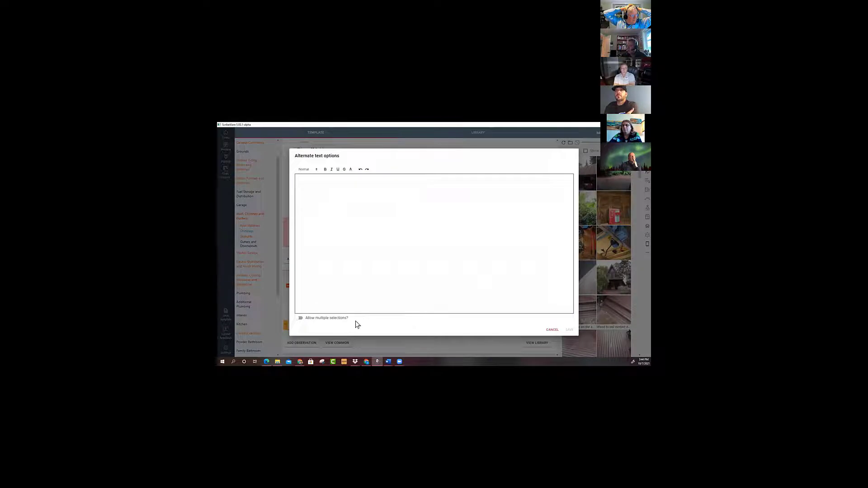
click(300, 318)
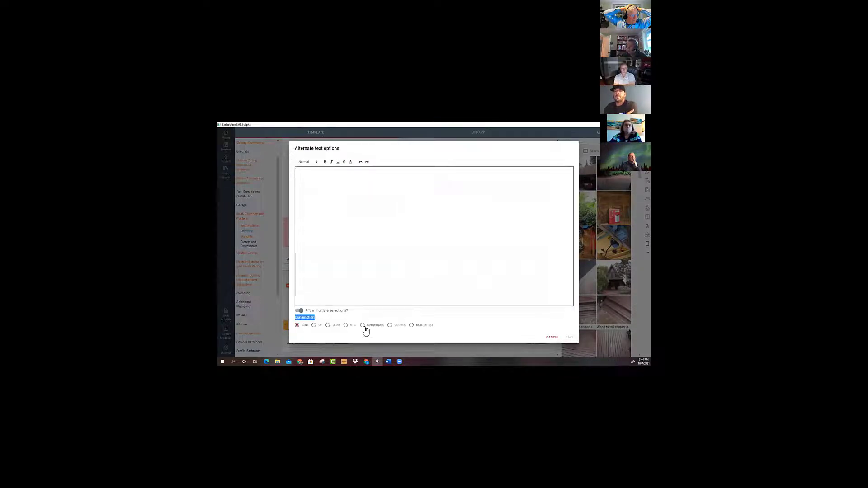
click(389, 325)
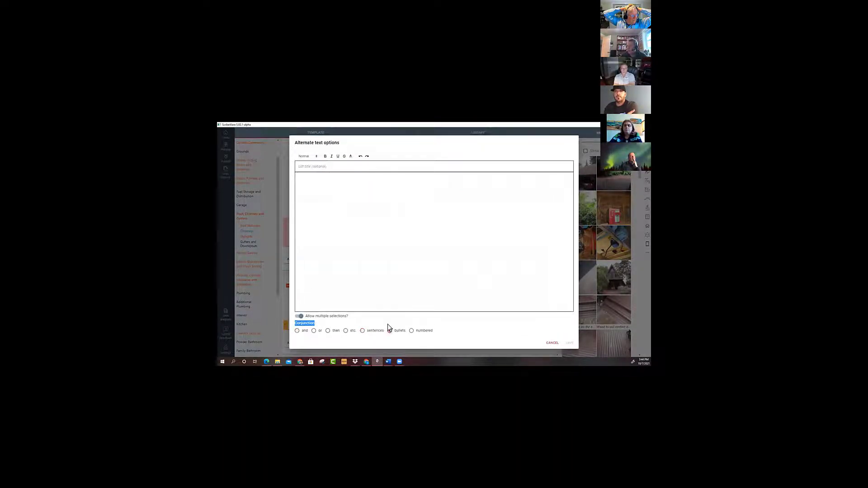
Enter "Metal Chimney" as the title of the new bulleted list.
click(316, 169)
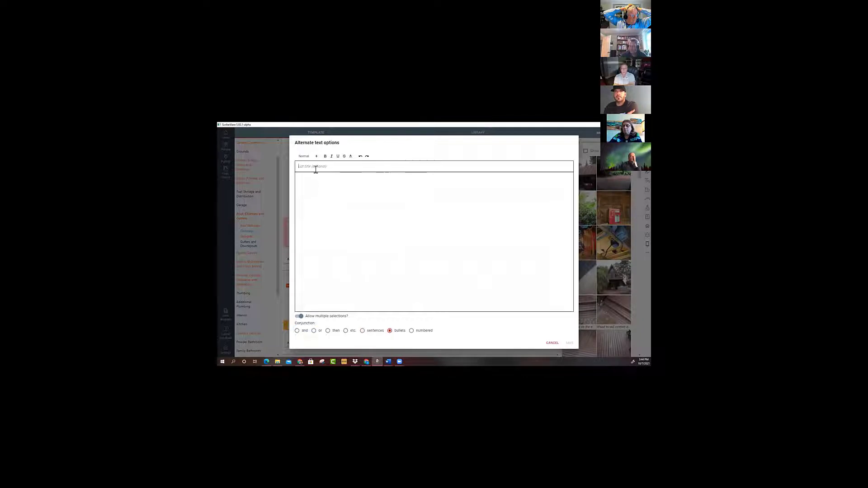
text(eta)
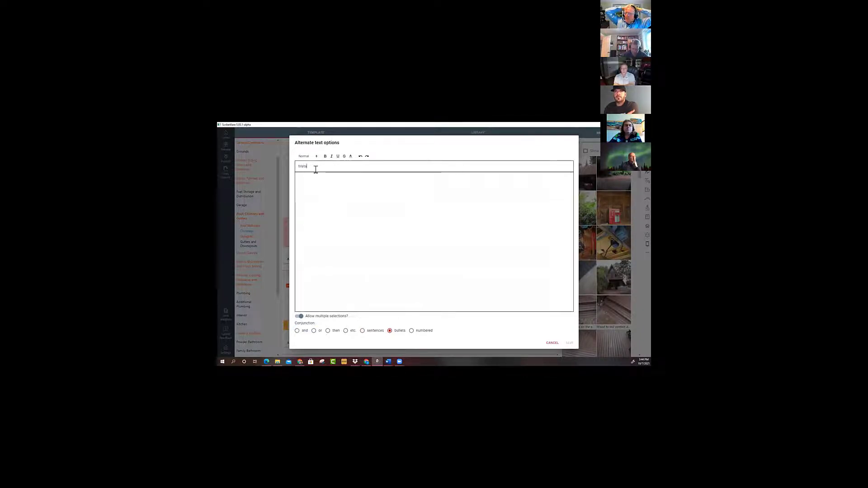
text(l Chimne)
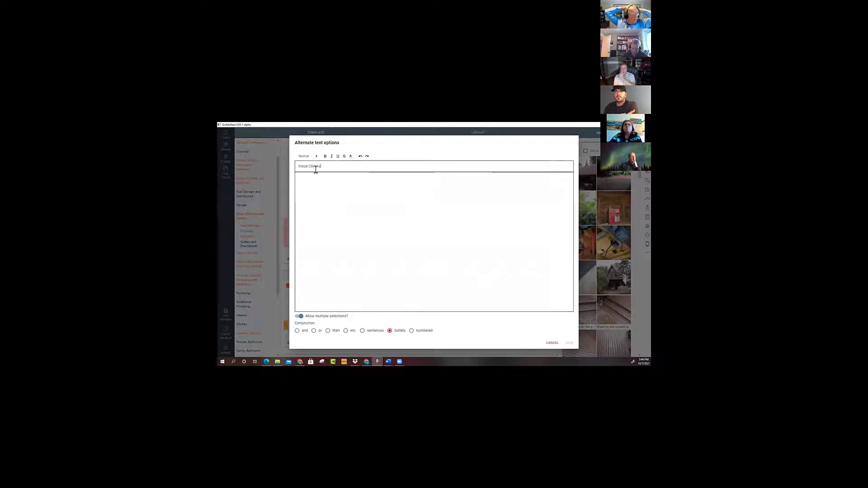
text(y)
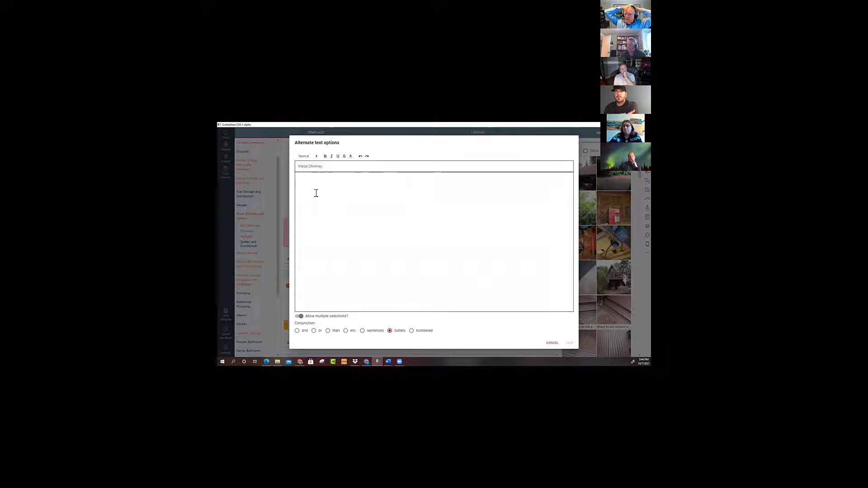
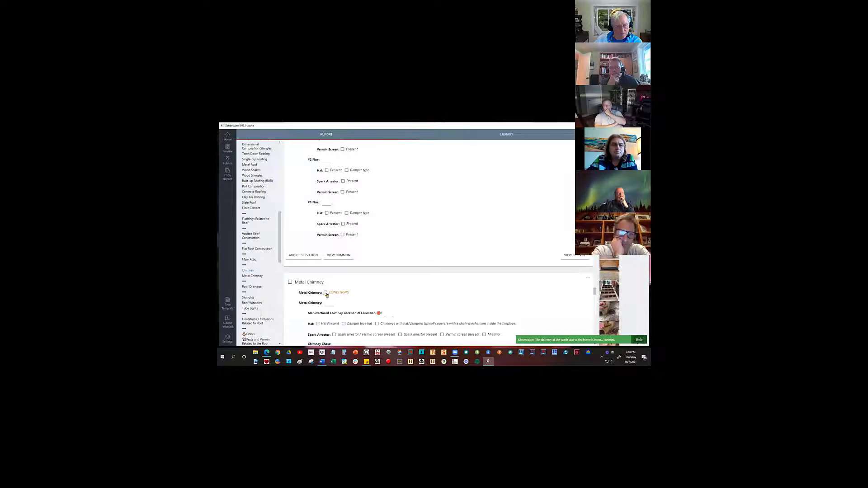
Select CONDITIONS for Metal Chimney to insert its Major Concern comment.
scroll(395, 288, down, 1)
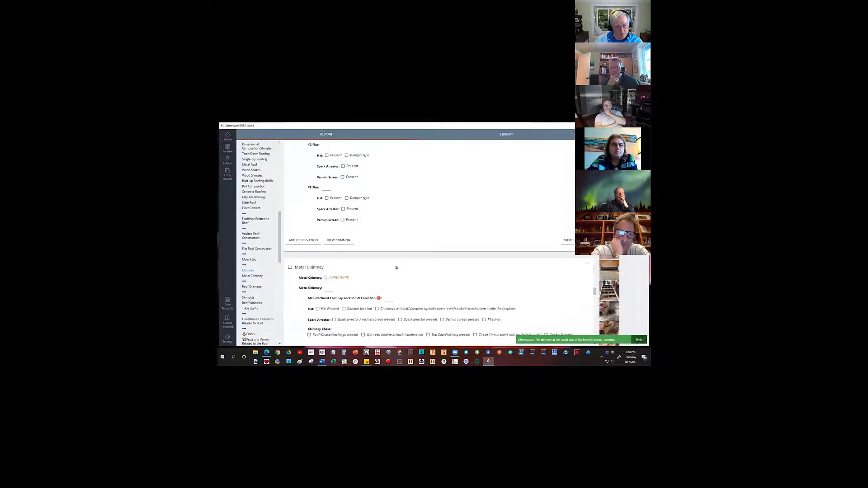
scroll(397, 280, down, 4)
scroll(375, 268, down, 1)
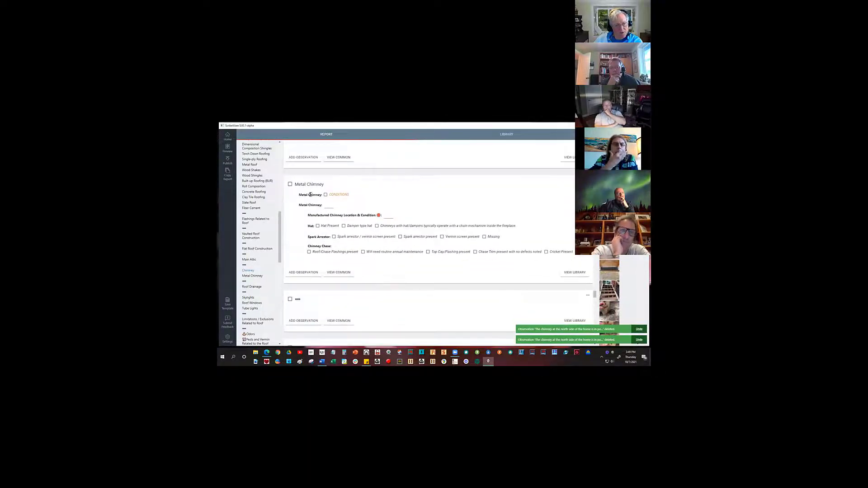
click(325, 196)
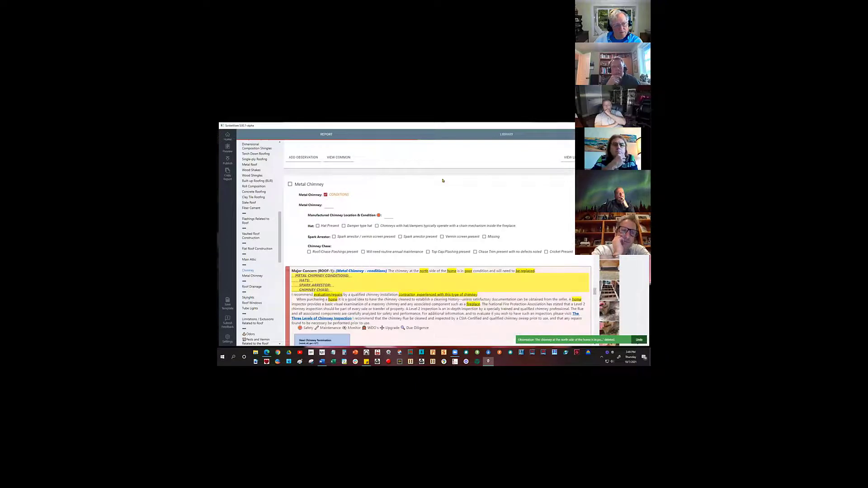
scroll(405, 310, down, 1)
scroll(405, 309, down, 3)
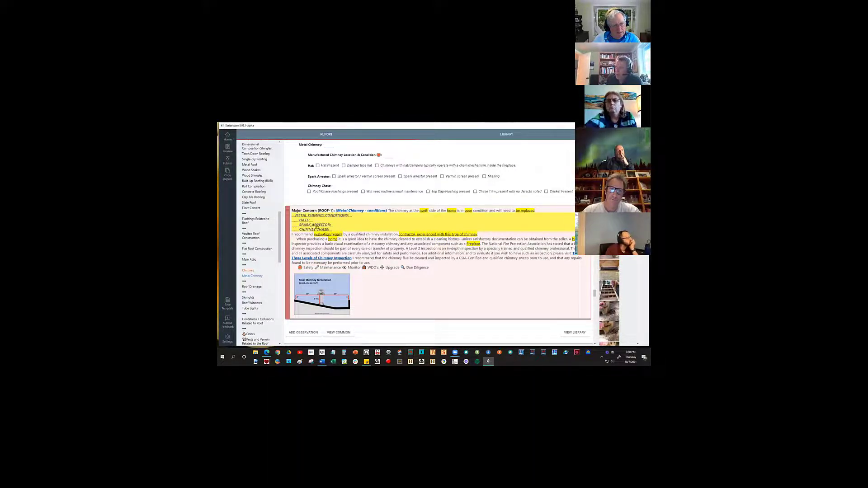
Examine the SPARK ARRESTOR alternate text options in the Metal Chimney comment, including the formatting of the first entries, and save the list.
double_click(317, 224)
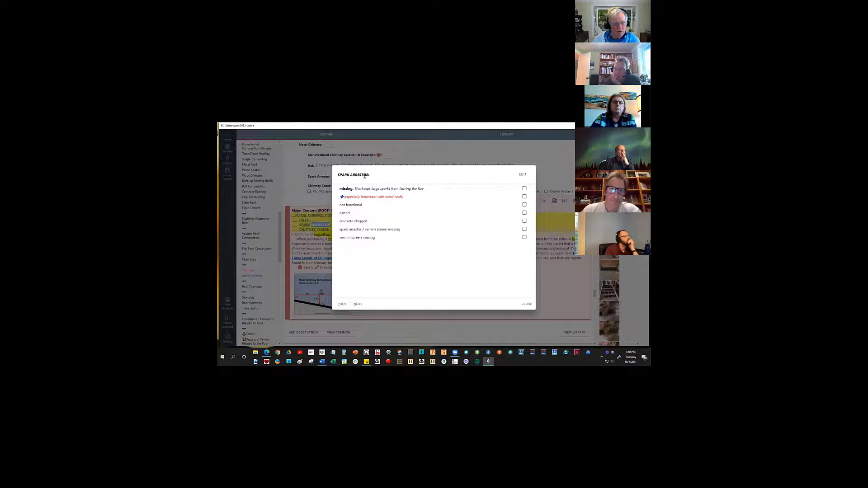
click(523, 175)
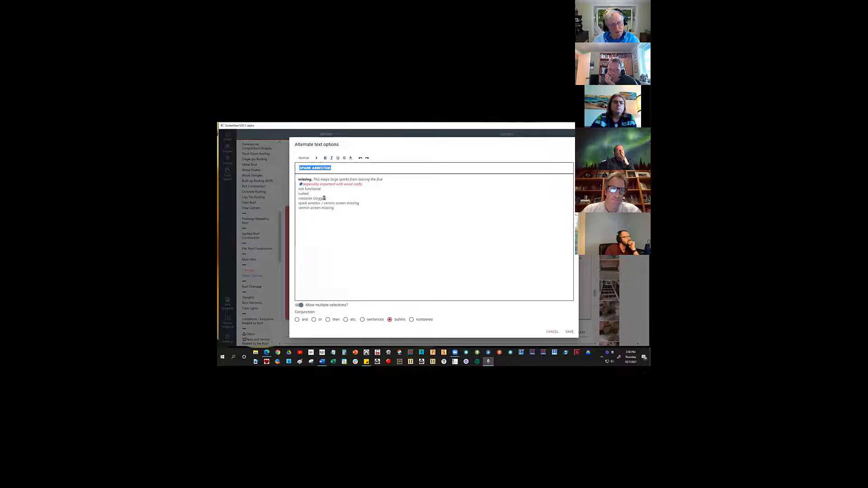
click(394, 233)
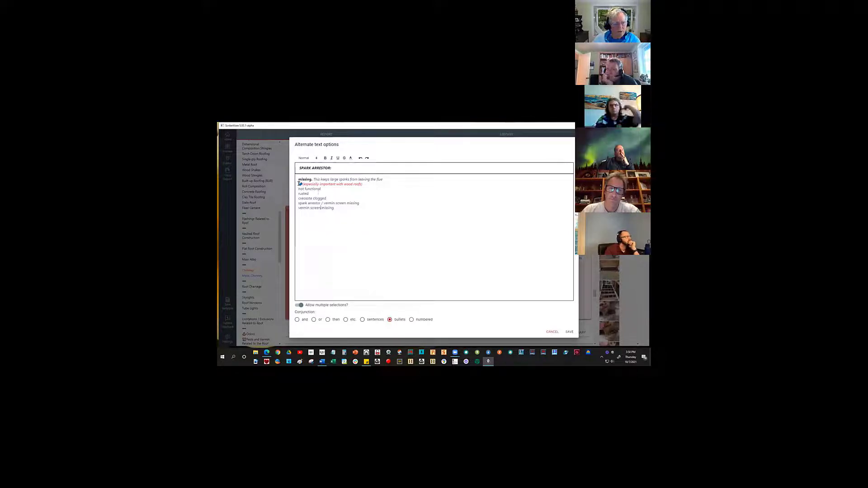
drag(299, 184, 303, 184)
click(372, 201)
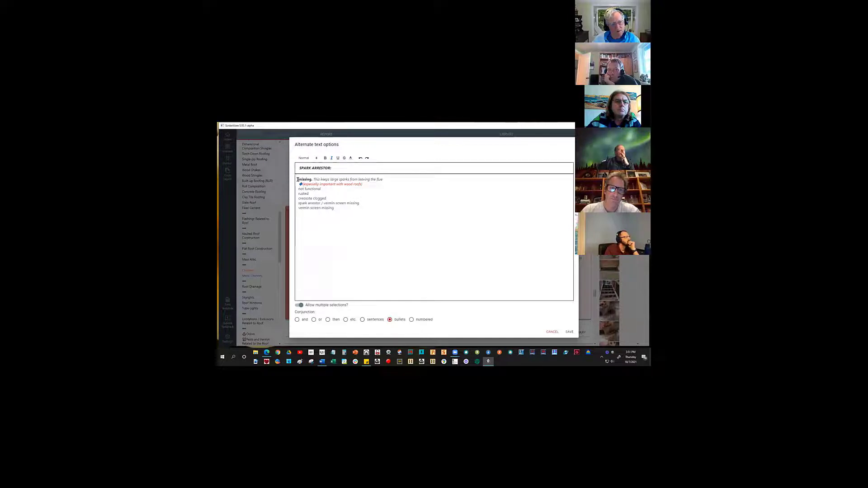
drag(382, 177, 294, 180)
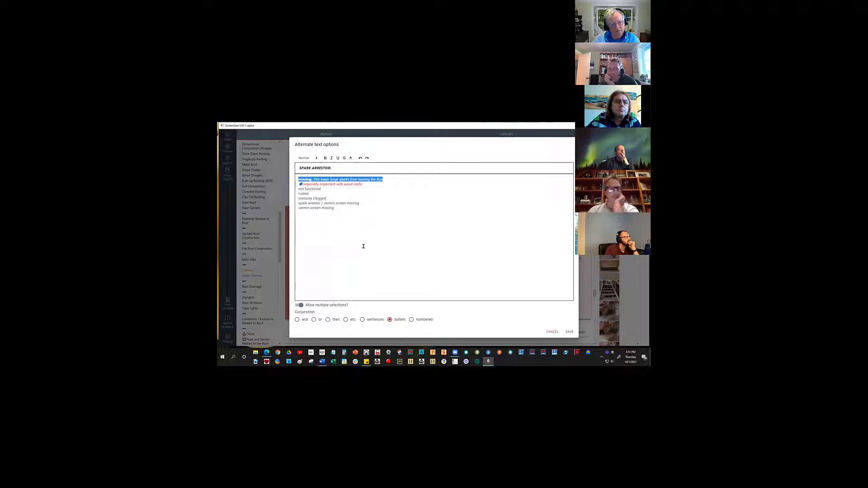
click(378, 205)
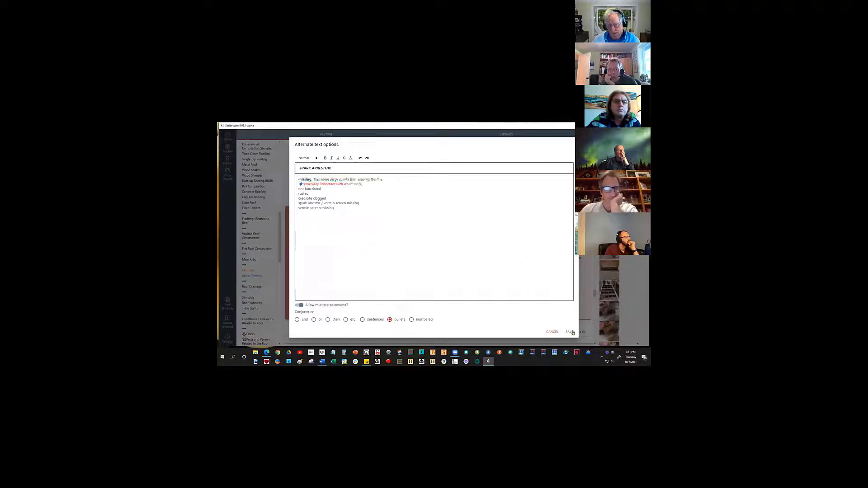
click(571, 332)
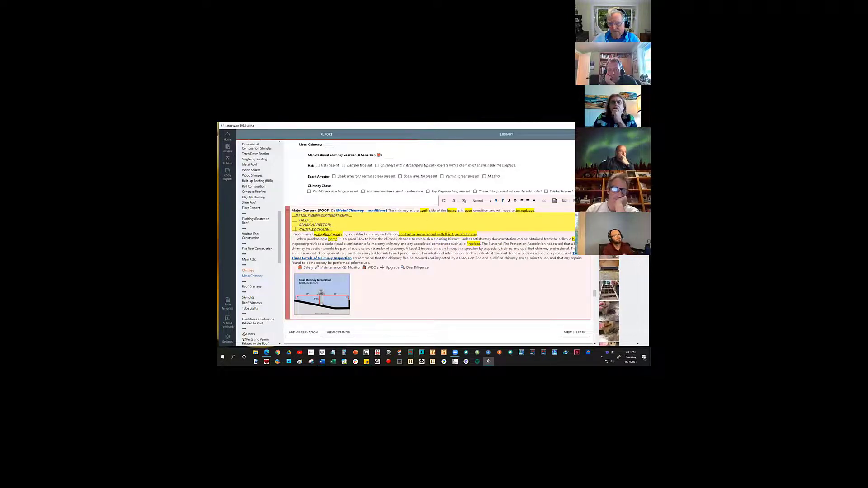
Delete the Metal Chimney Major Concern comment and clear its CONDITIONS selection.
scroll(424, 214, up, 1)
scroll(438, 243, up, 2)
scroll(576, 232, up, 3)
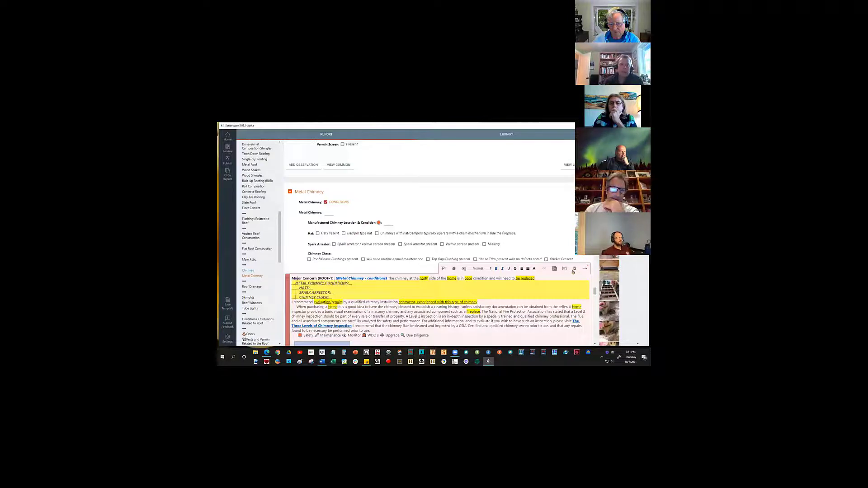
click(580, 268)
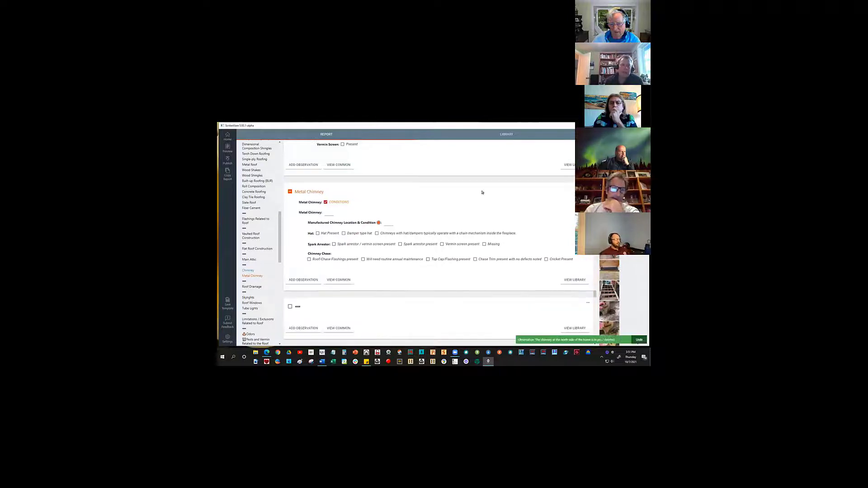
click(332, 203)
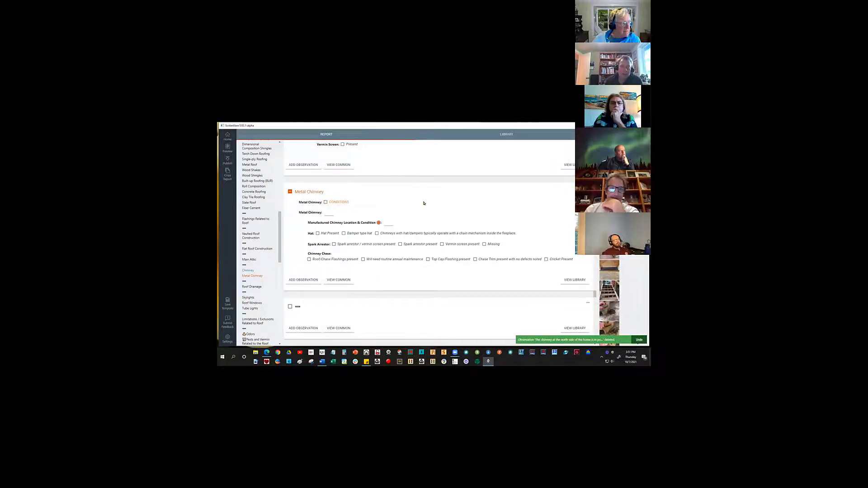
Go to the ELECTRICAL section of the report.
scroll(421, 206, up, 1)
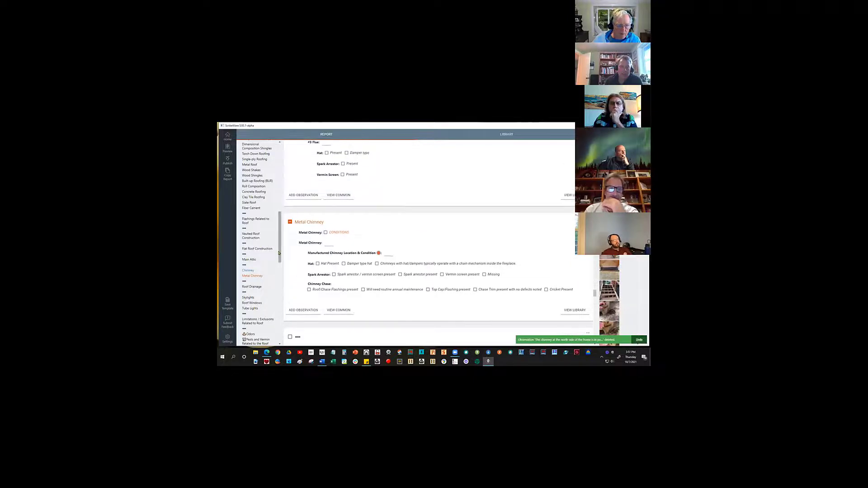
drag(279, 249, 281, 270)
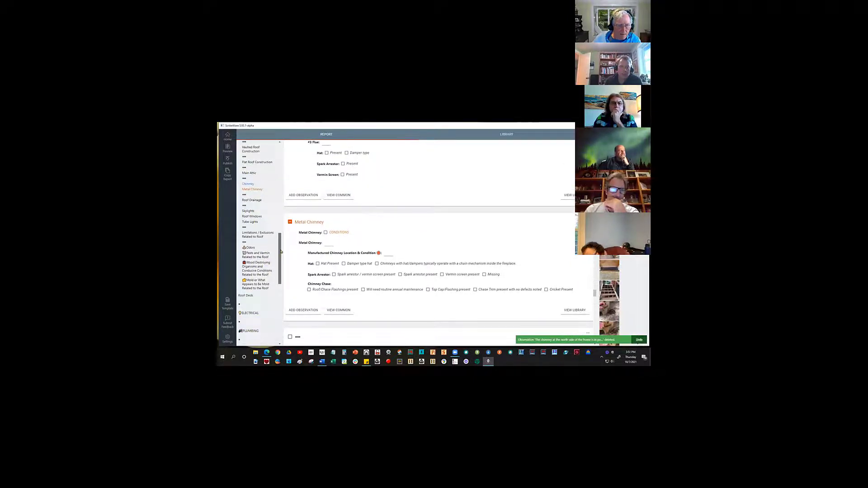
scroll(280, 252, up, 3)
scroll(281, 235, up, 3)
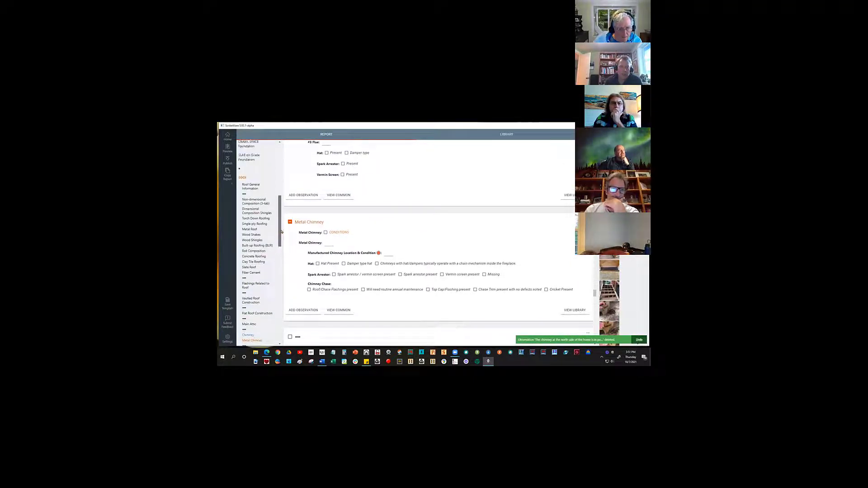
drag(282, 232, 283, 281)
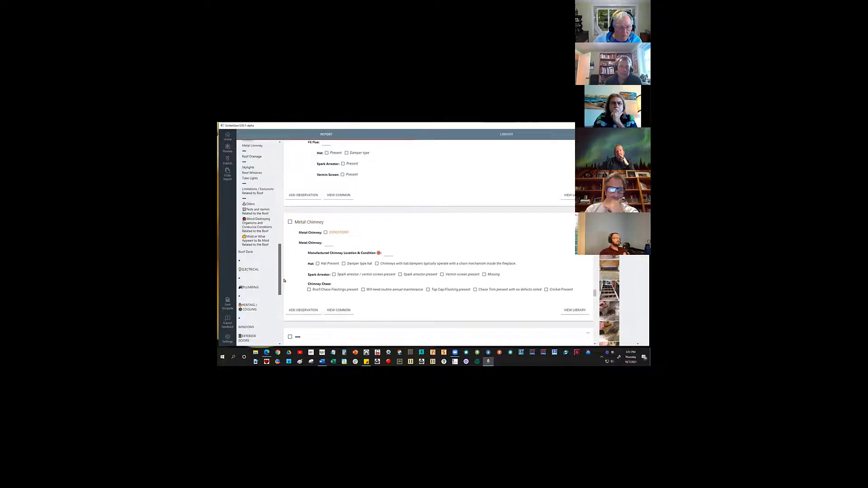
click(251, 269)
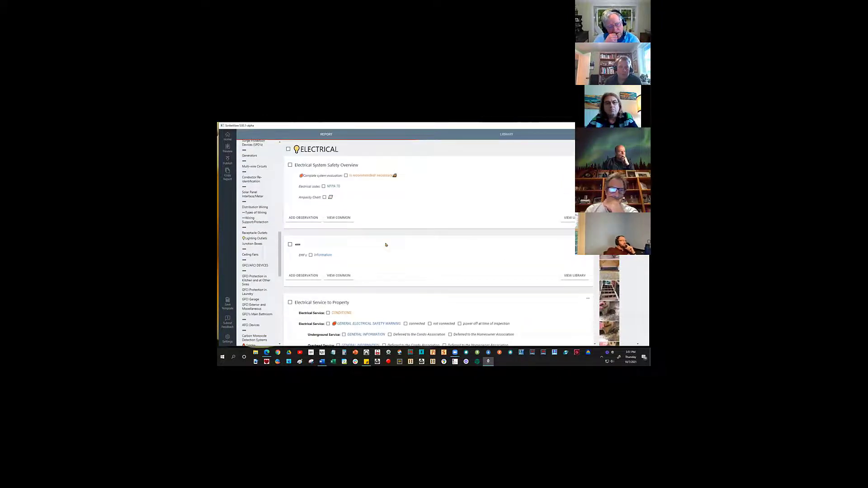
Select CONDITIONS for Electrical Service under Electrical Service to Property to insert its Repair comment.
scroll(369, 282, down, 1)
scroll(369, 281, down, 5)
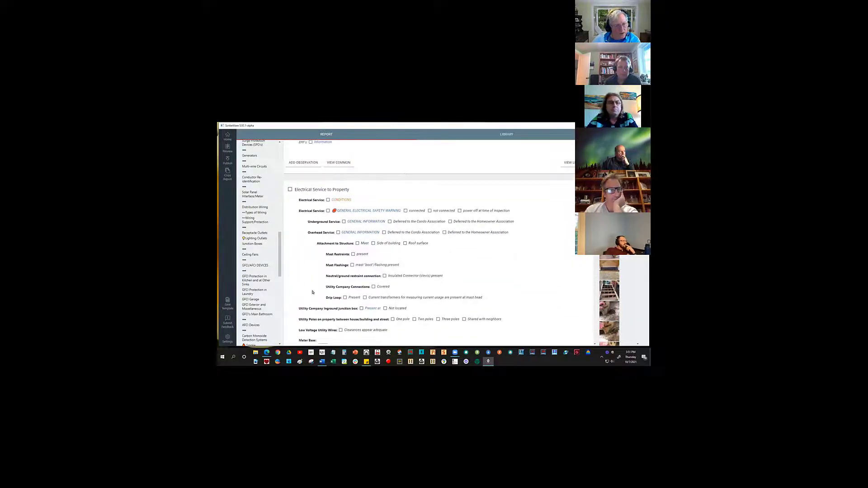
scroll(314, 291, down, 1)
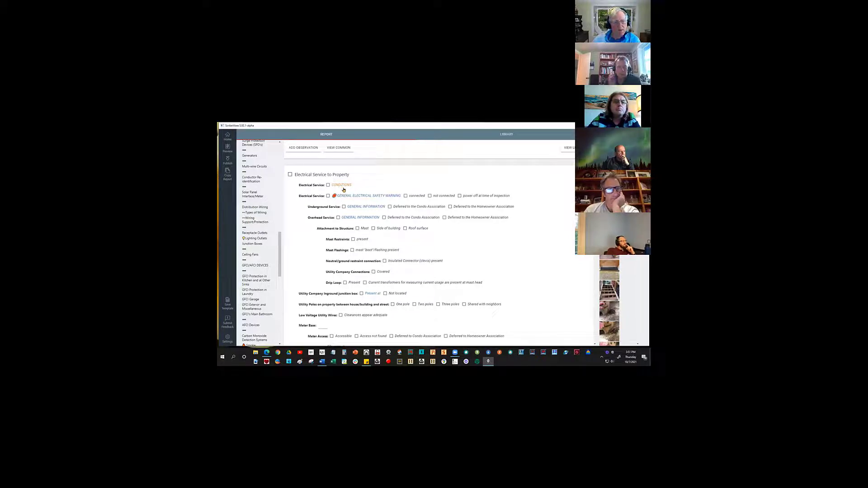
click(327, 184)
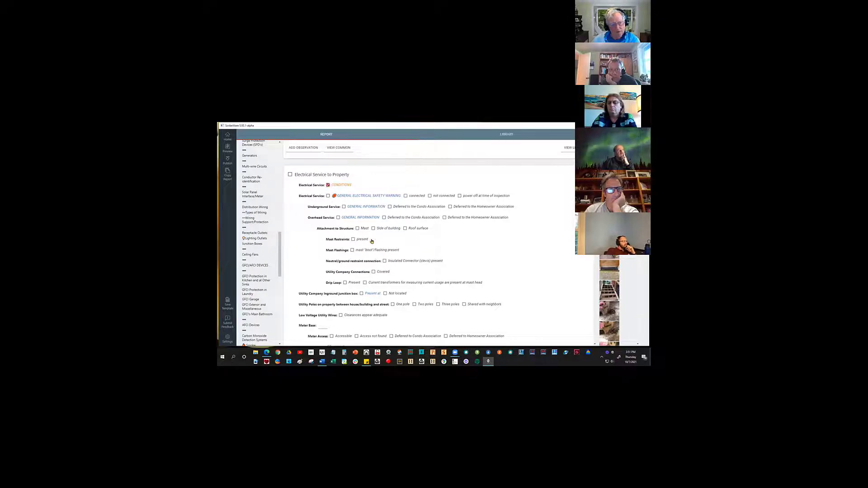
Compare the Electrical Service to Property checklist items with the option headings in the Electrical Service Repair comment.
scroll(347, 238, down, 1)
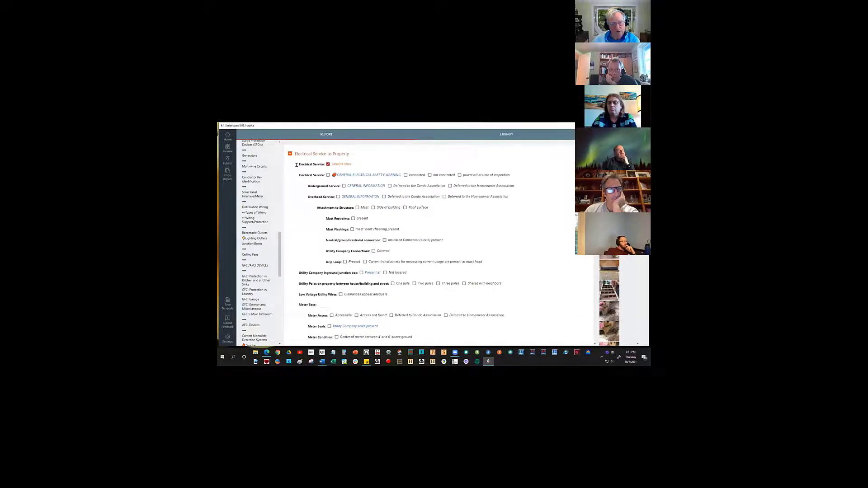
scroll(294, 165, down, 1)
scroll(352, 270, down, 5)
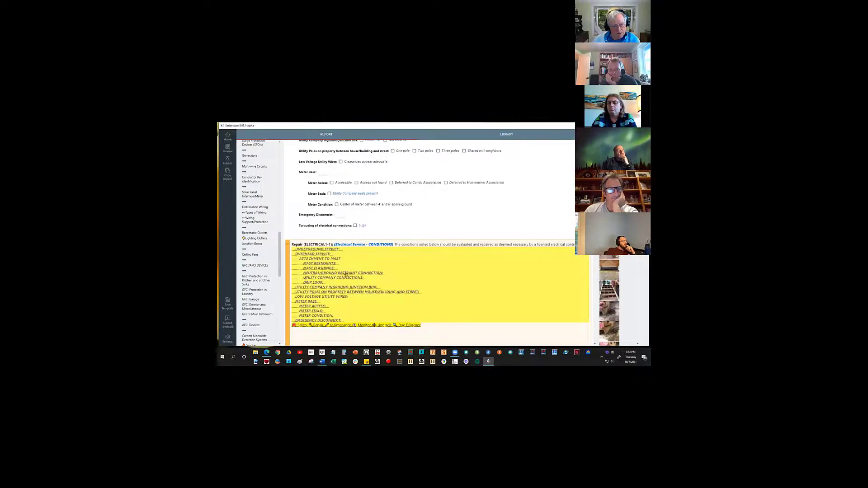
scroll(346, 273, down, 1)
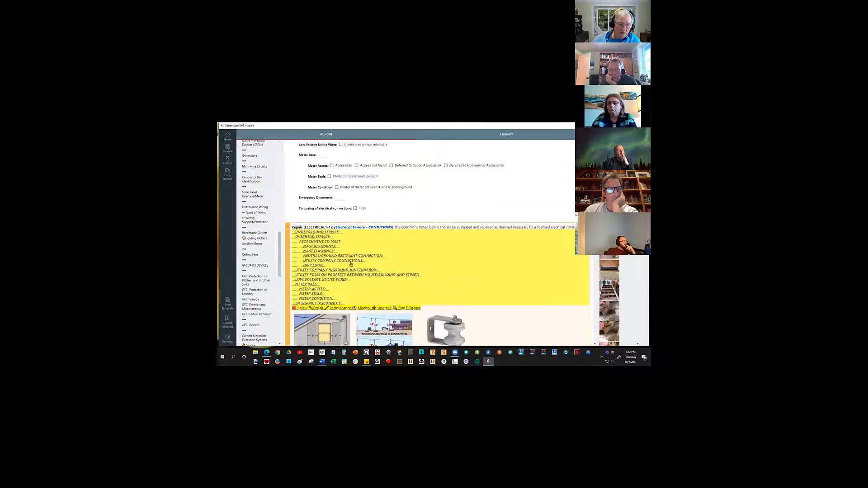
scroll(350, 265, up, 1)
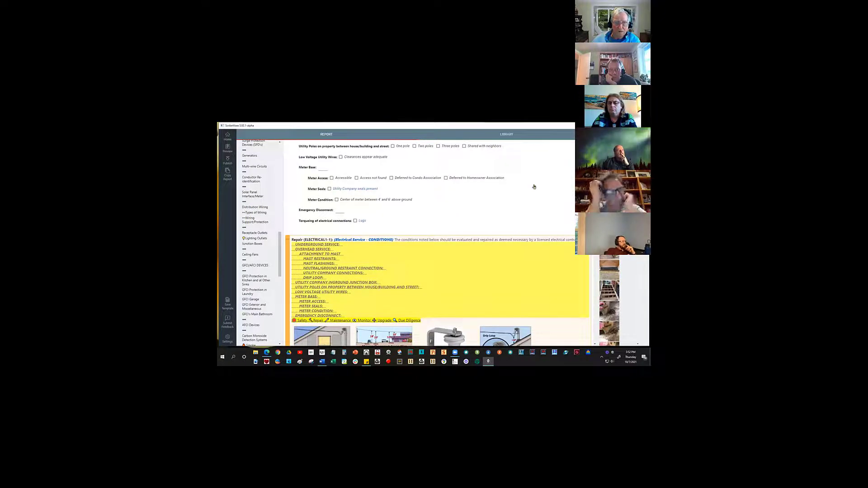
scroll(531, 206, up, 8)
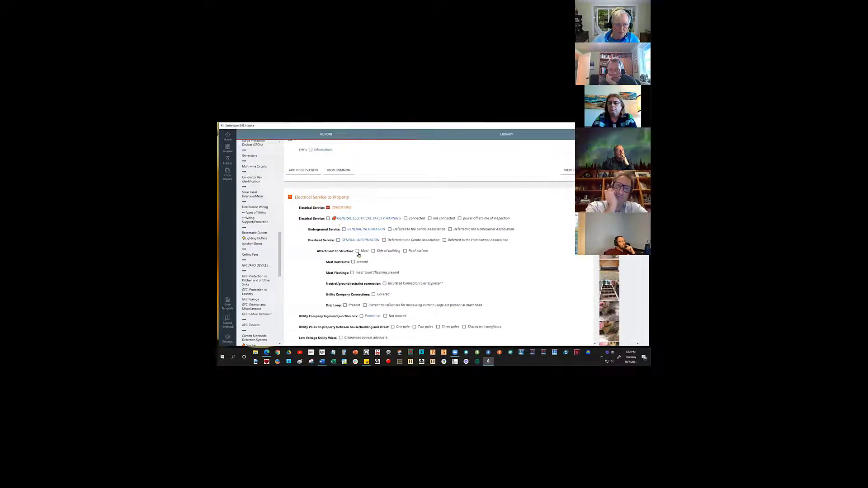
scroll(384, 191, down, 3)
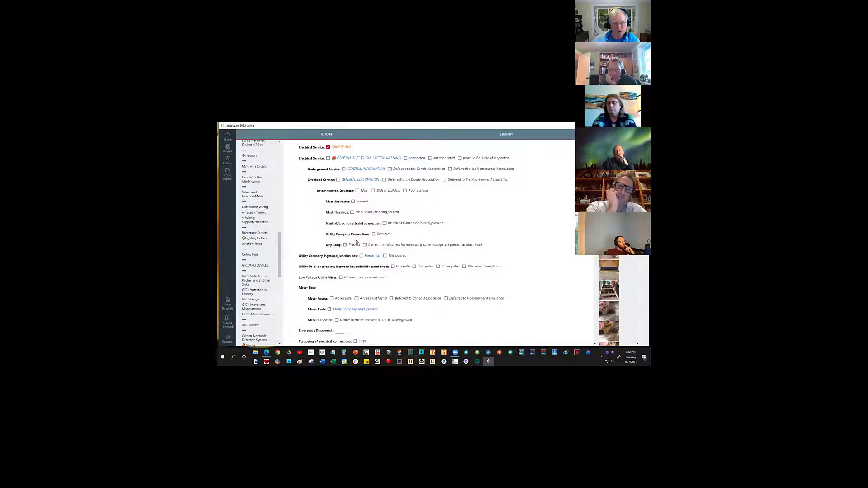
scroll(352, 245, down, 3)
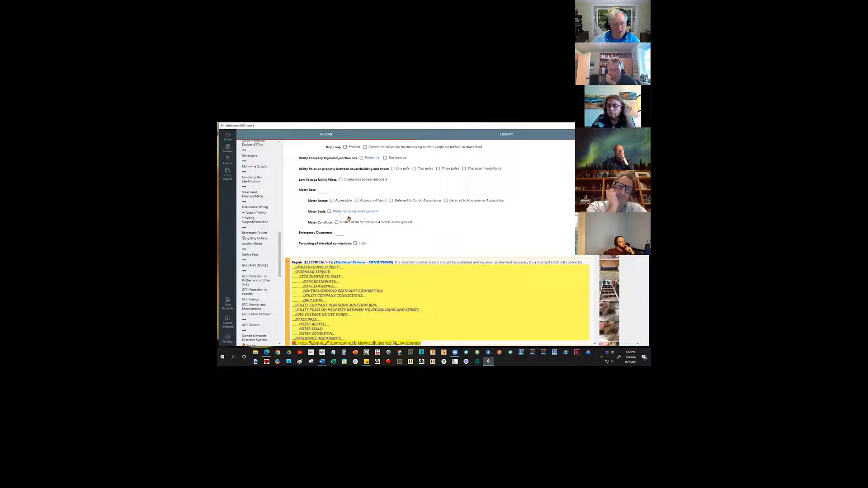
scroll(382, 238, down, 3)
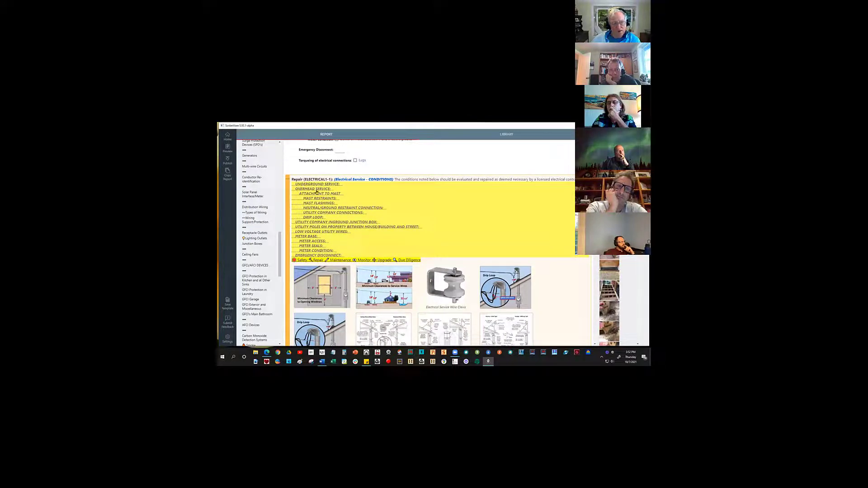
Fill in OVERHEAD SERVICE in the Repair comment with "Inadequate clearances", "Less than 3' above peek of roof", "to metal downspouts" and "to roof metal drip edge".
scroll(422, 237, down, 1)
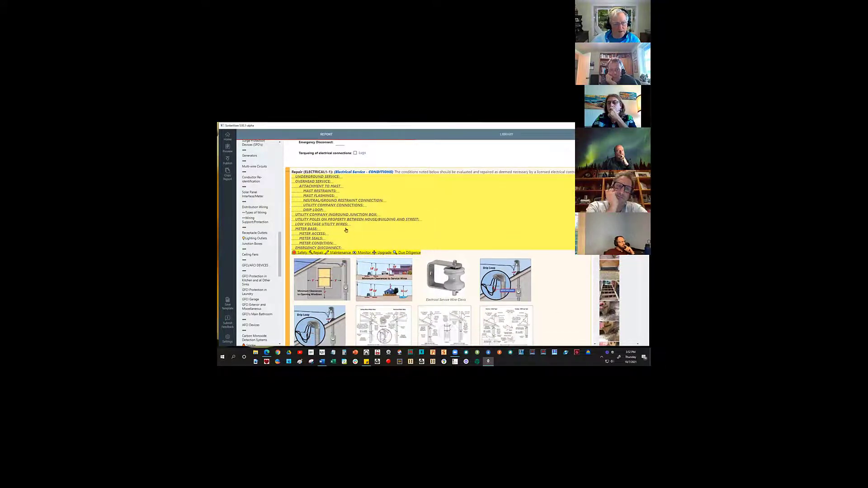
double_click(306, 183)
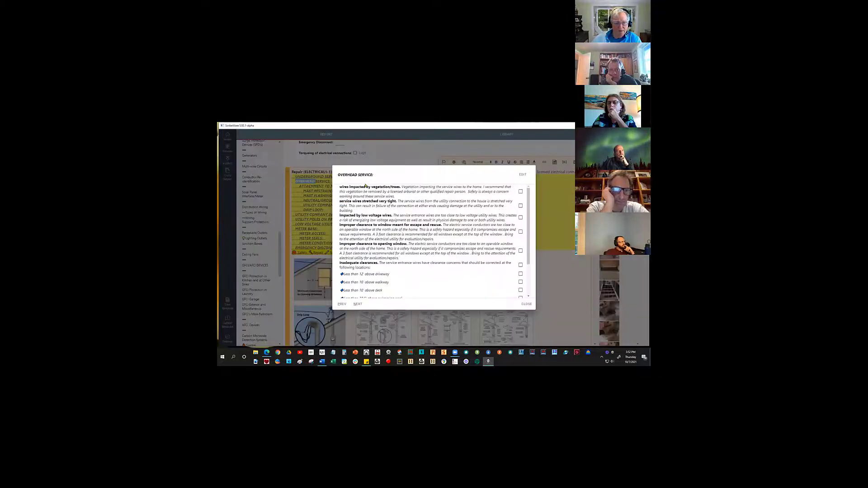
scroll(415, 253, down, 2)
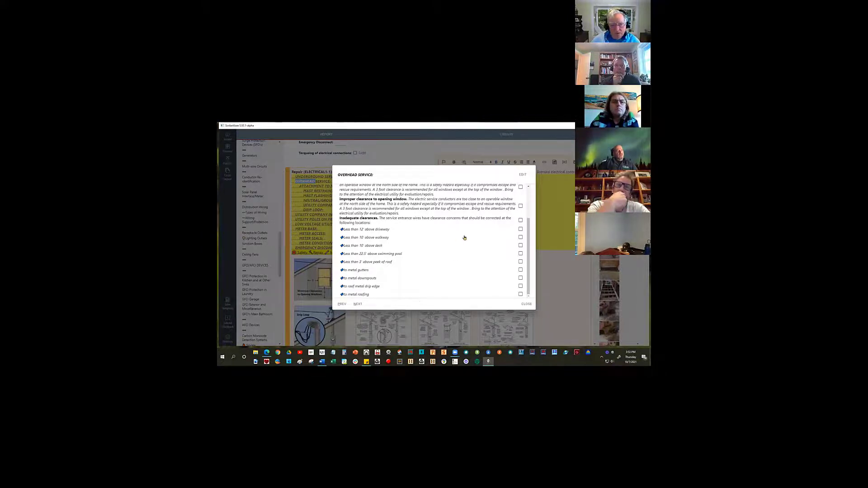
click(520, 220)
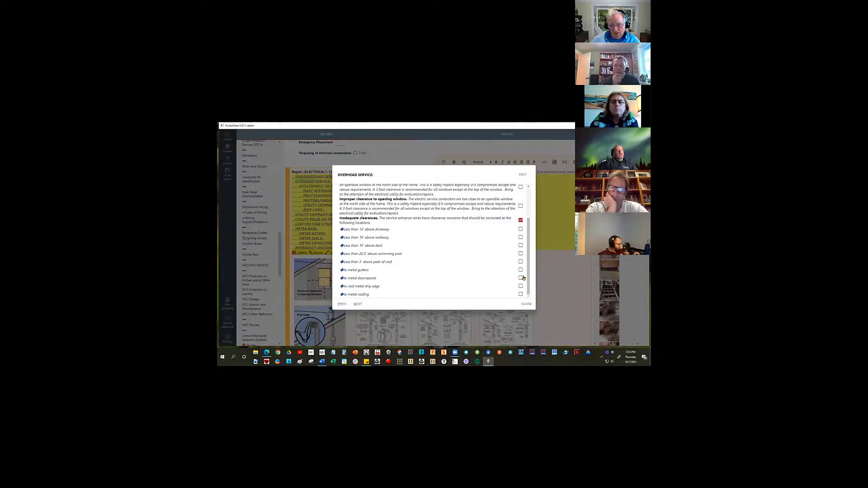
click(520, 262)
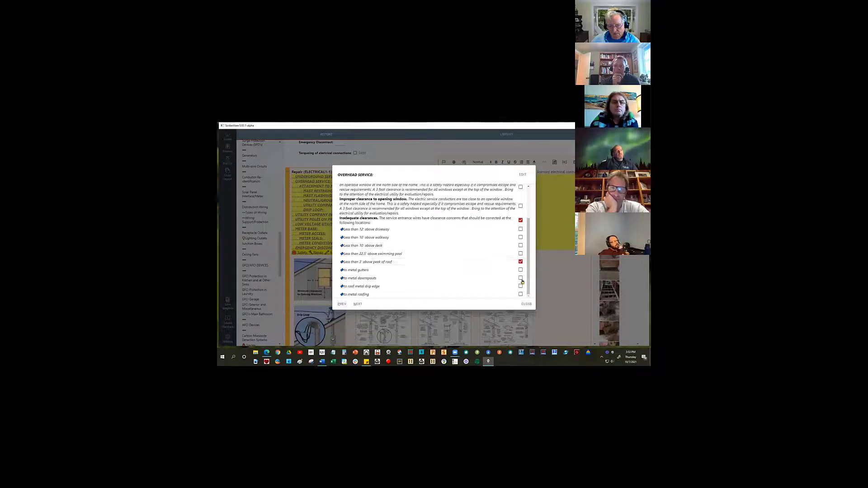
click(521, 278)
click(521, 287)
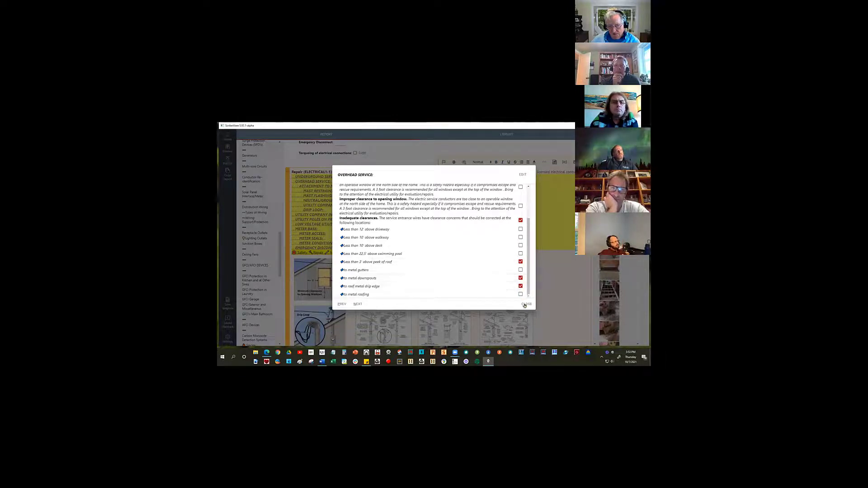
click(526, 304)
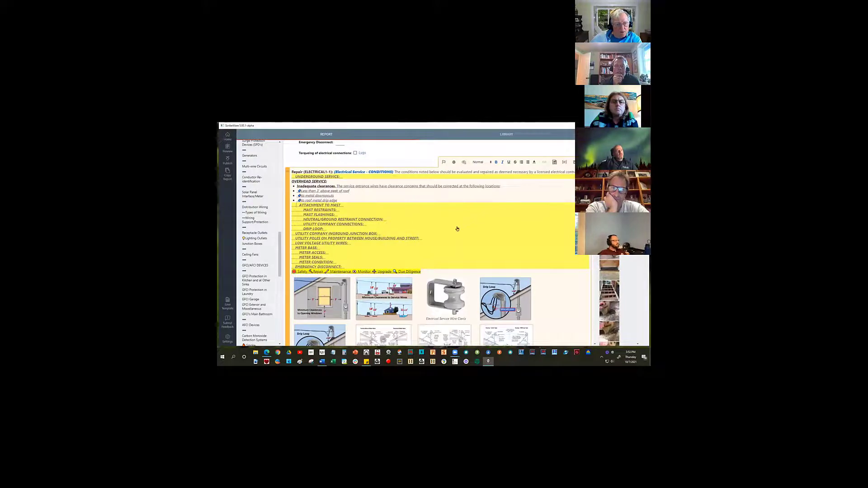
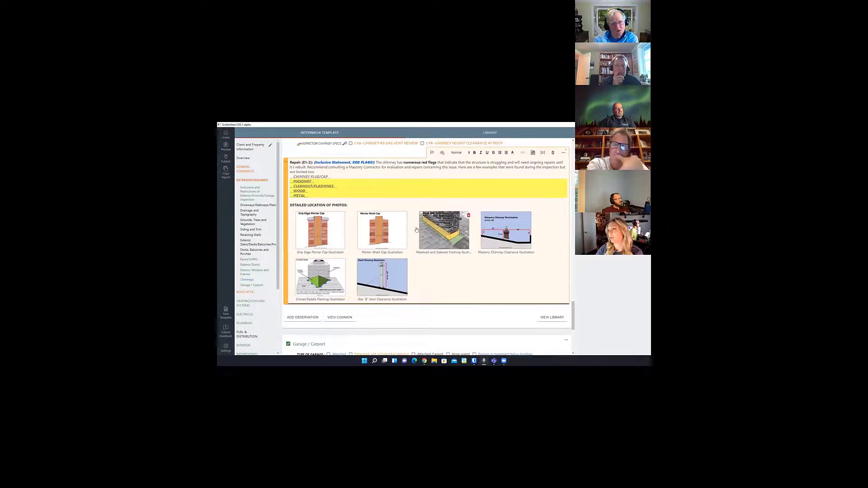
Fill in CHIMNEY FLUE/CAP in the chimney Repair comment with the "Inadequate Height" option.
scroll(409, 227, up, 1)
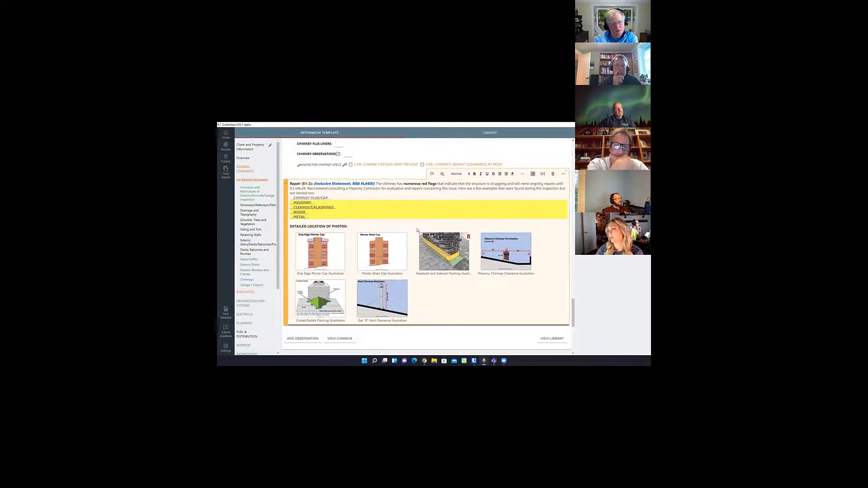
click(310, 199)
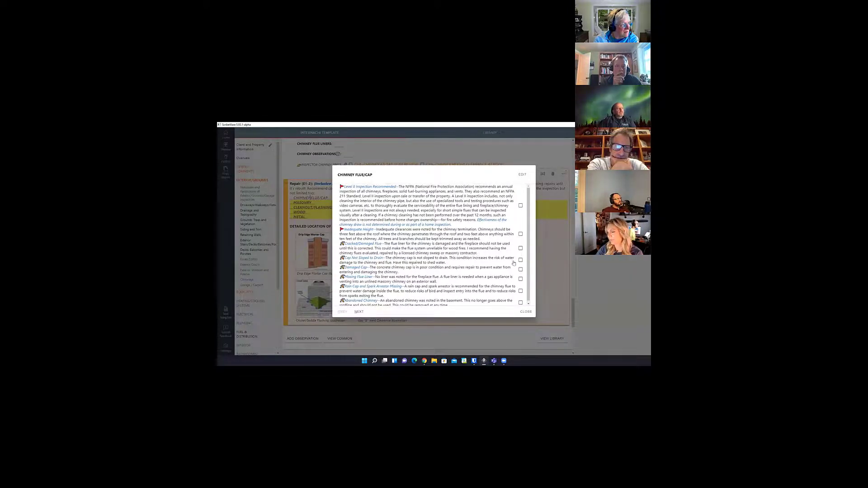
click(521, 235)
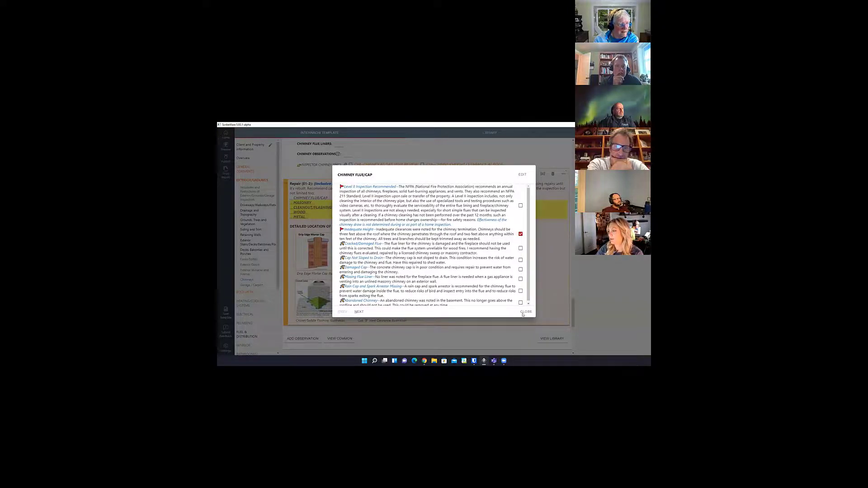
click(525, 311)
scroll(418, 229, down, 2)
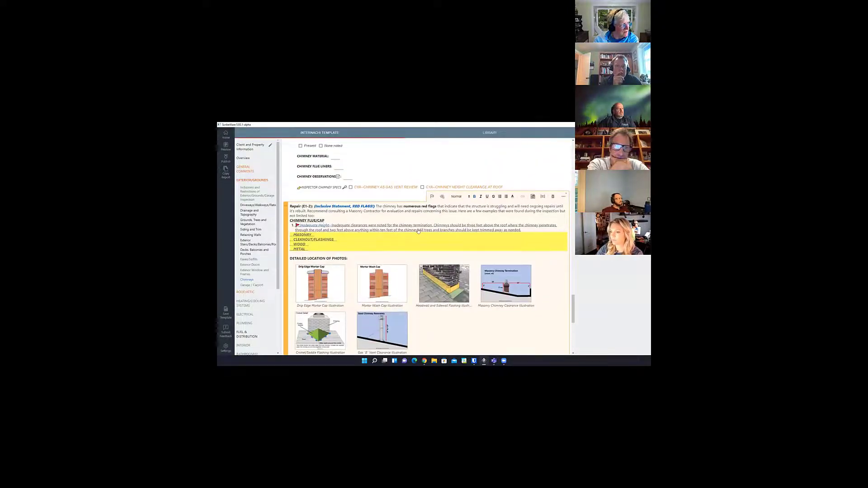
scroll(418, 231, up, 3)
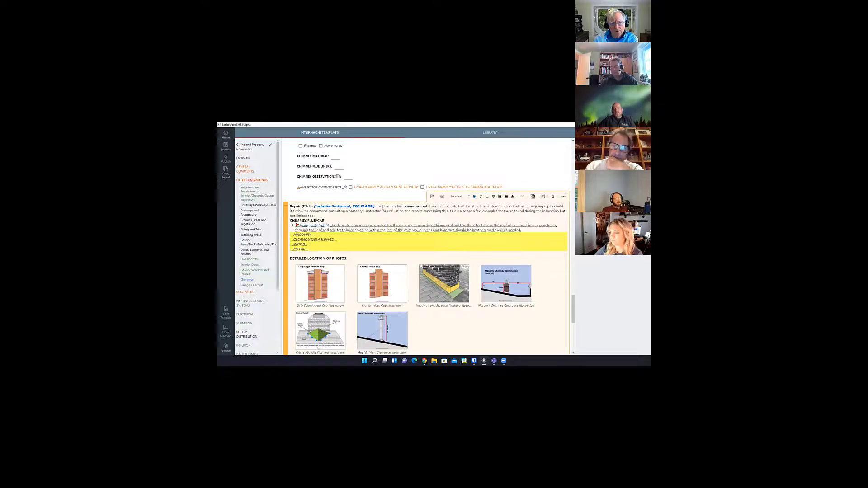
scroll(383, 207, up, 2)
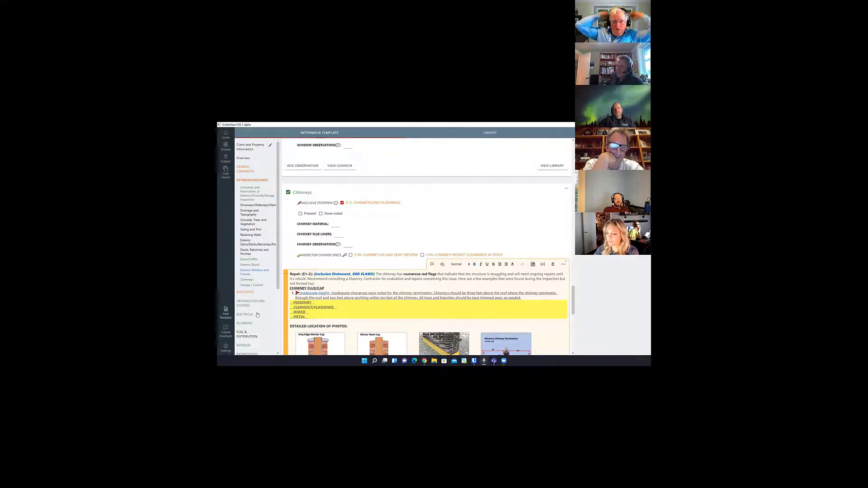
In the BATHROOM(S) section, select the BATHROOM (PLUMBING/VENTILATION) inclusive statement to insert its Major Concern comment.
scroll(254, 272, down, 3)
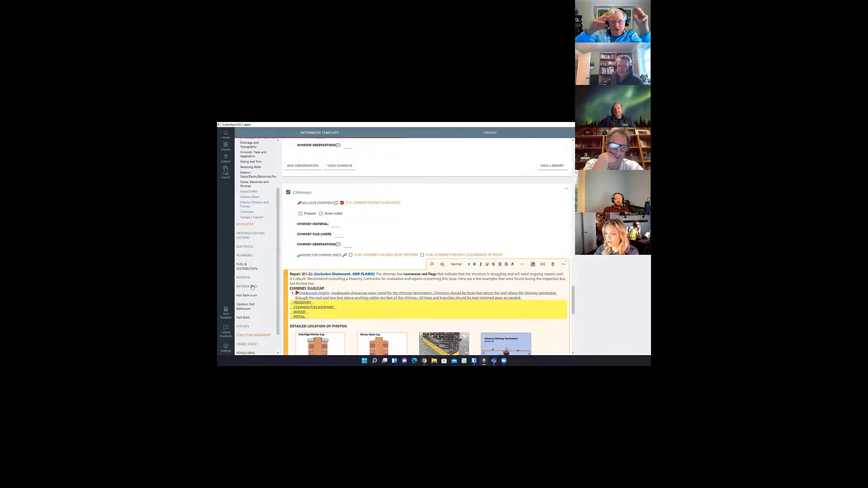
click(252, 287)
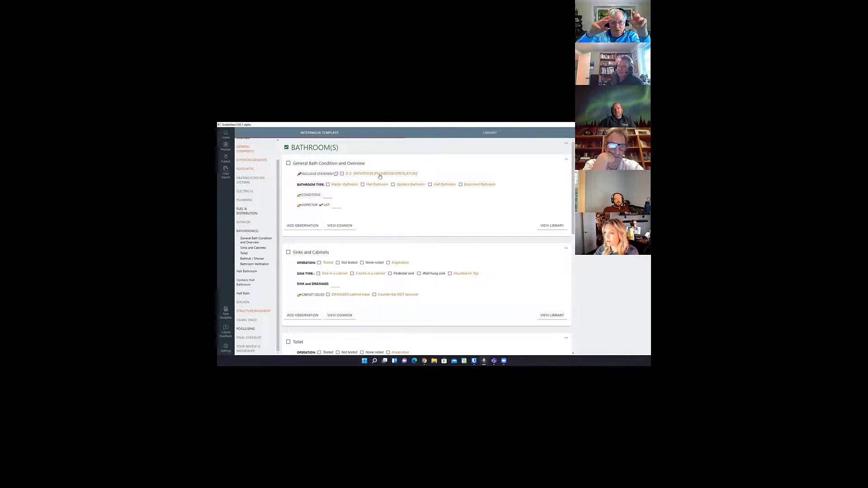
click(343, 175)
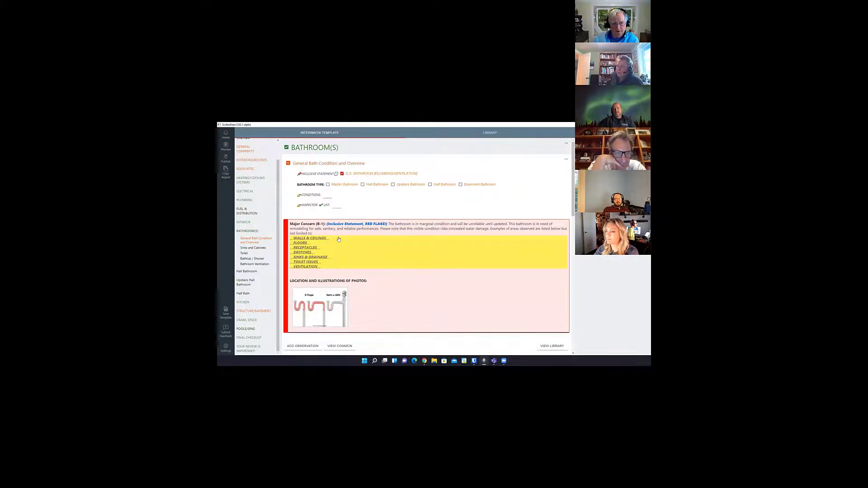
Fill in WALLS & CEILINGS in the bathroom Major Concern comment with the "Moisture Stains (Dry)" option.
double_click(324, 239)
click(324, 240)
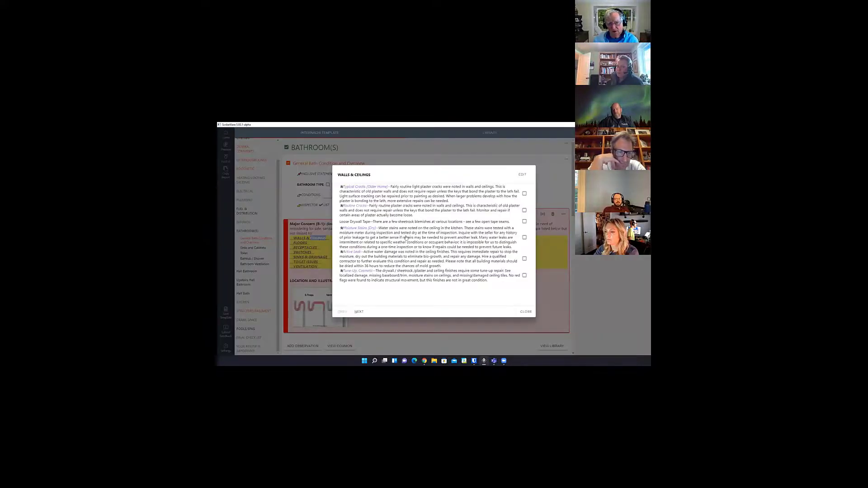
click(524, 238)
click(526, 312)
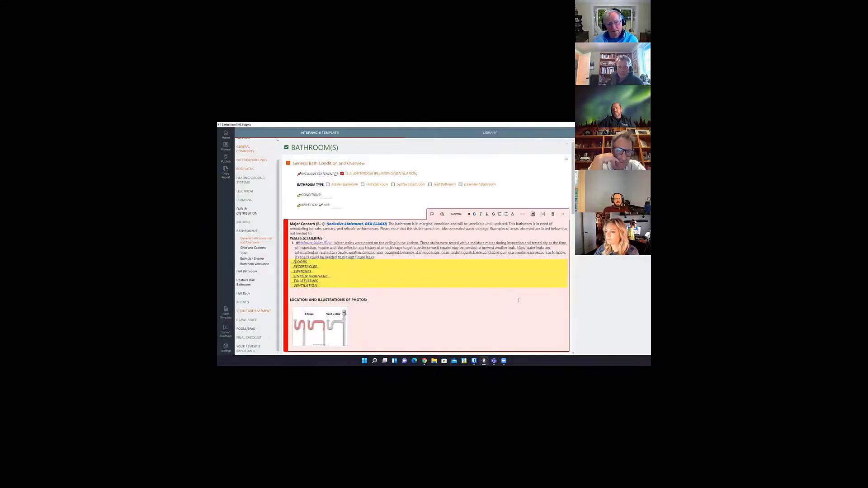
scroll(503, 285, down, 2)
scroll(503, 285, up, 1)
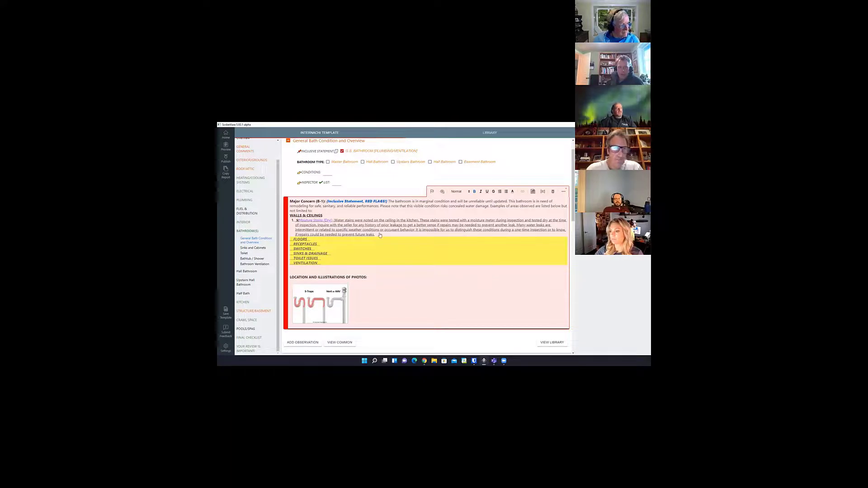
Preview the report in the browser and go to the Repairs part of its summary.
click(230, 148)
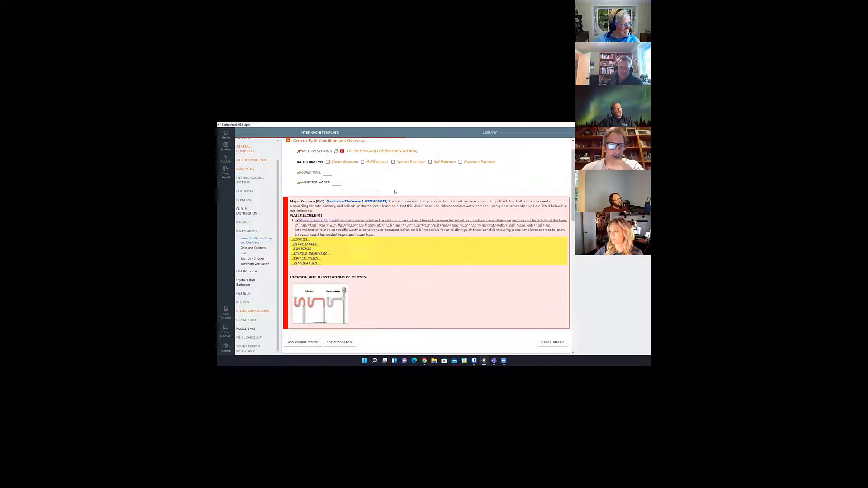
click(230, 147)
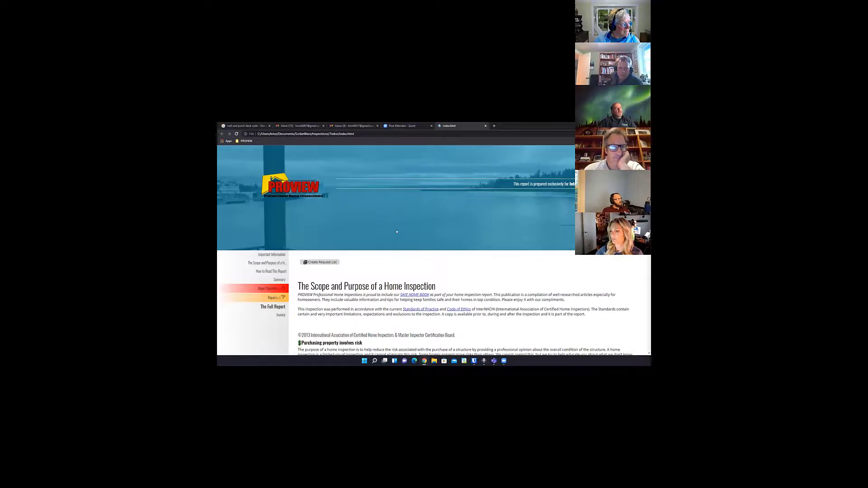
scroll(449, 245, down, 3)
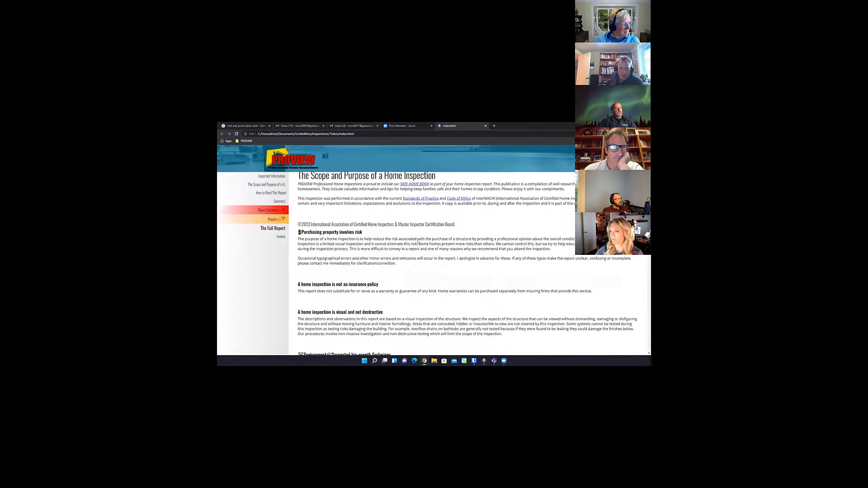
click(277, 220)
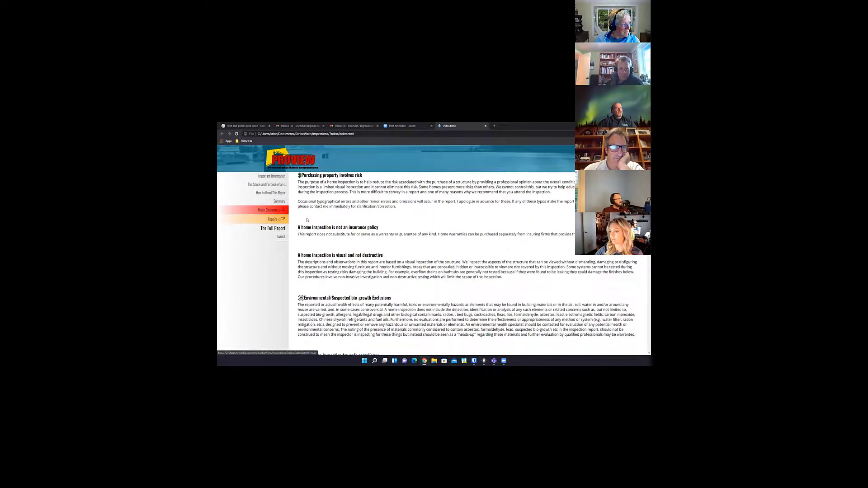
Examine how the ELECTRICAL, BATHROOM(S) and chimney comments appear under Major Concerns and Repairs in the report summary.
scroll(383, 245, up, 2)
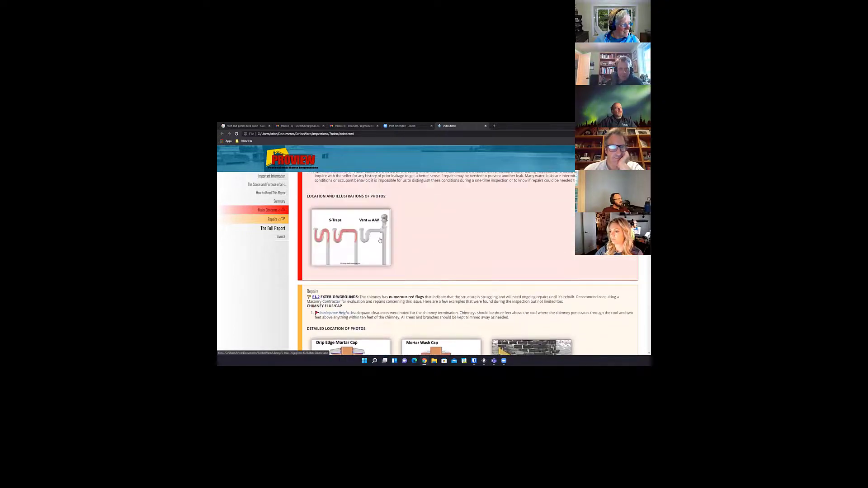
scroll(422, 266, up, 5)
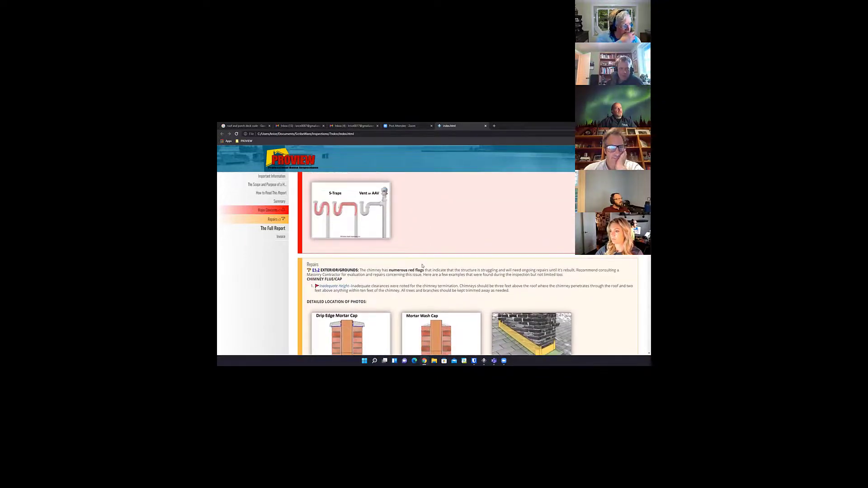
scroll(505, 289, up, 1)
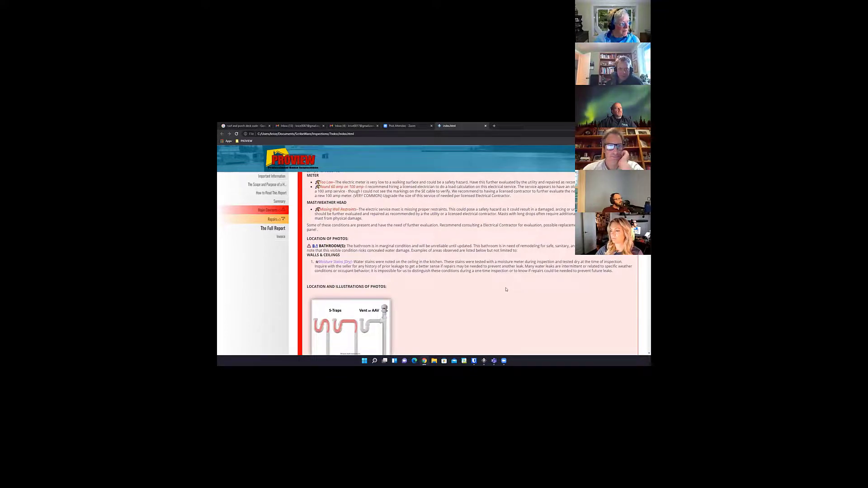
scroll(506, 289, up, 2)
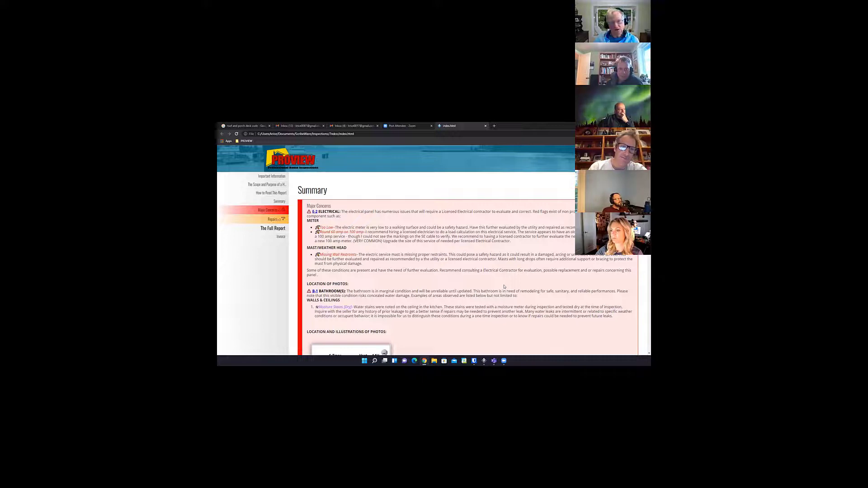
scroll(504, 287, down, 1)
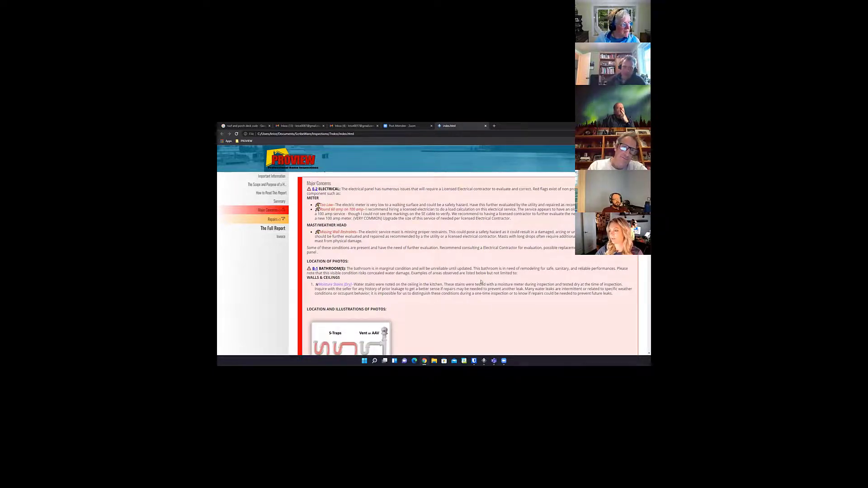
scroll(483, 280, down, 1)
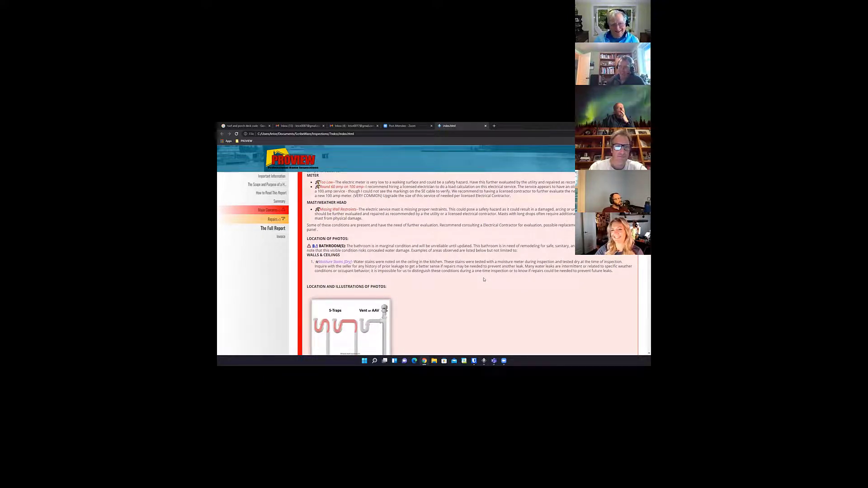
scroll(483, 280, up, 1)
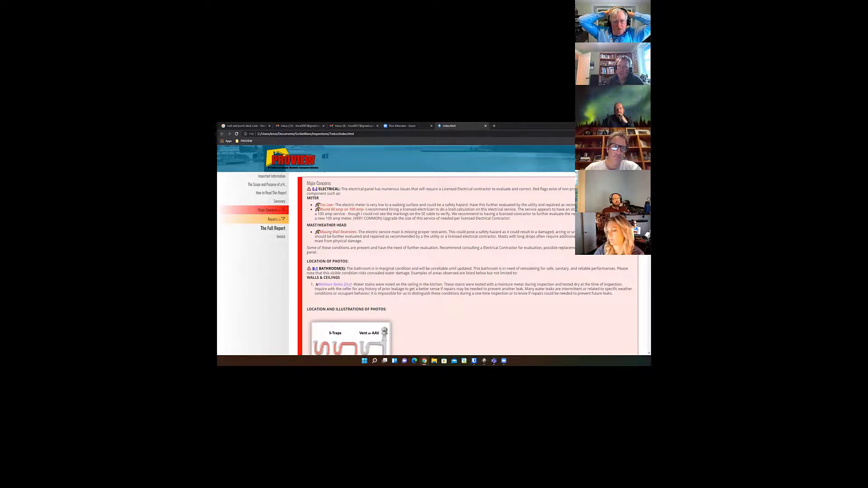
Switch back to ScribeWare and select the BRANCH WIRING inclusive statement under Branch Wiring in ELECTRICAL to insert its Major Concern comment.
click(484, 360)
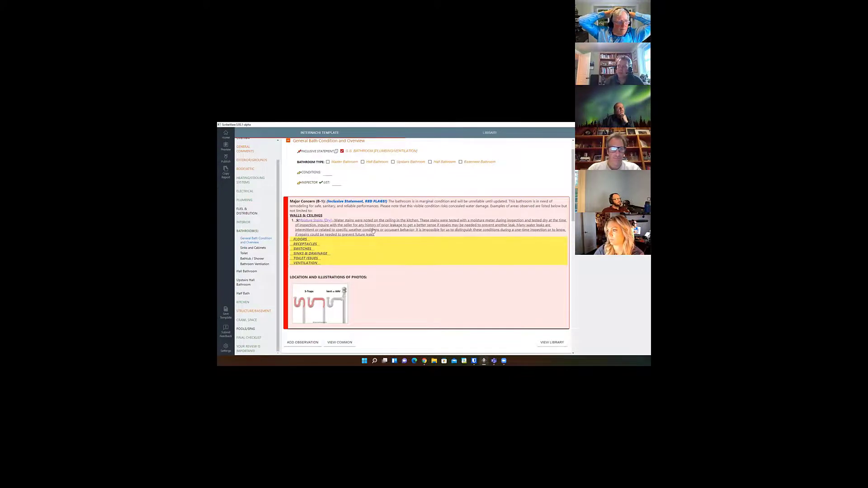
scroll(373, 231, up, 1)
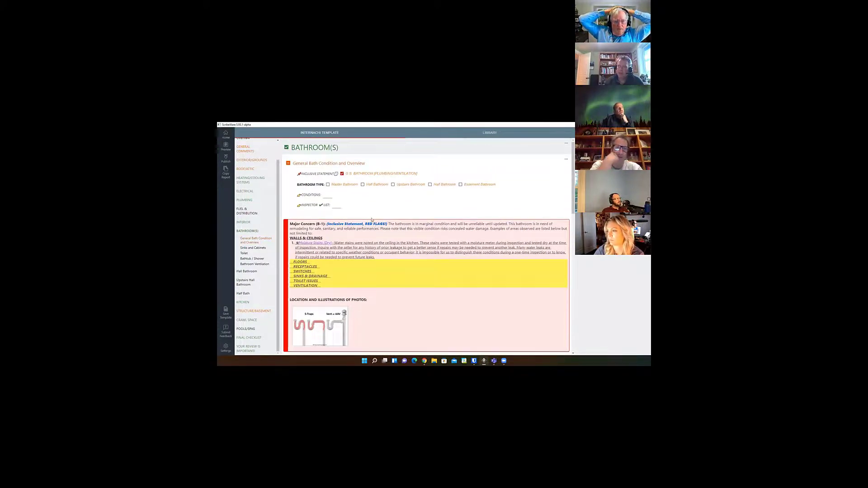
click(249, 191)
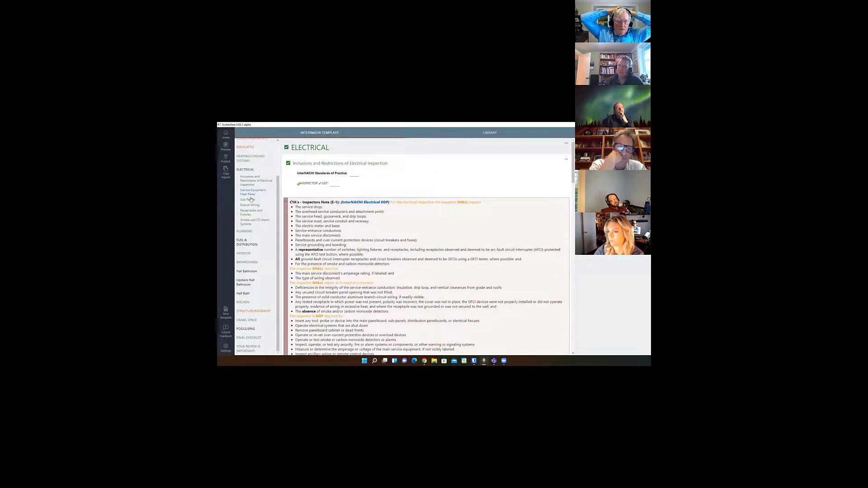
click(253, 206)
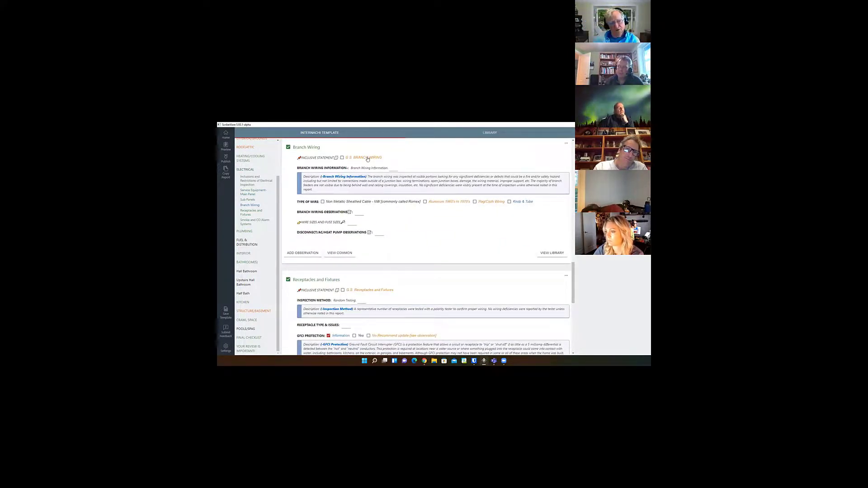
click(368, 158)
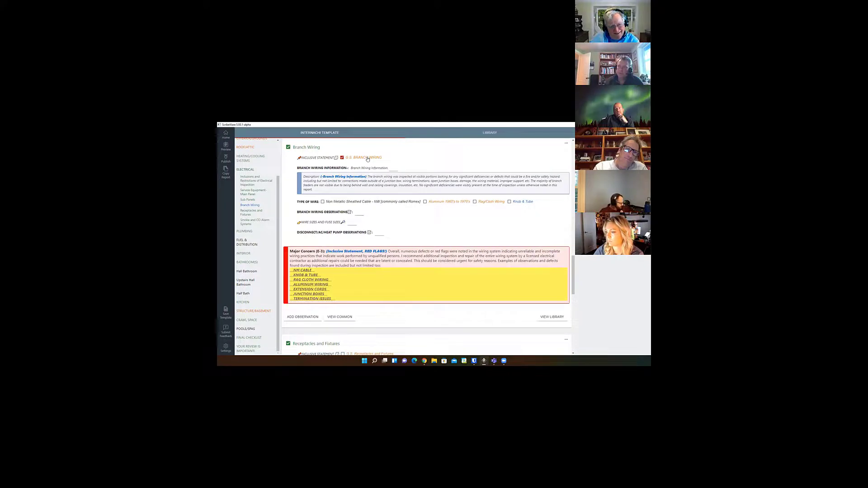
scroll(367, 161, down, 2)
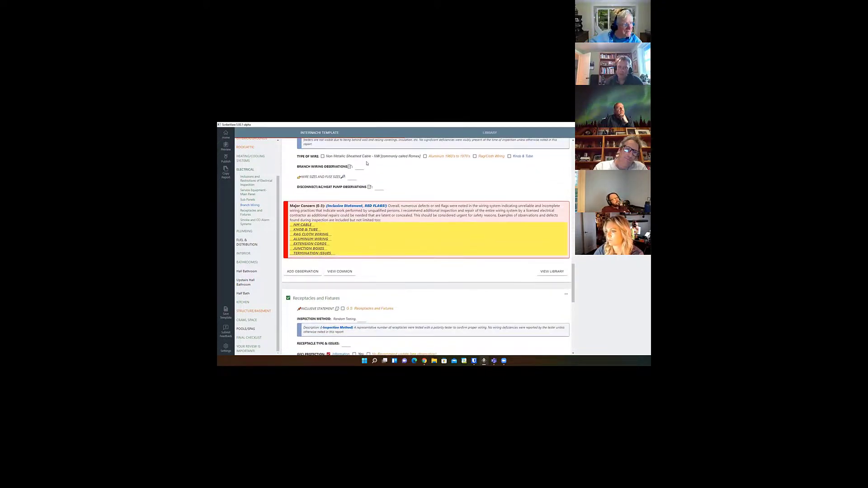
Go back to the Major Concern comment under Service Equipment/Main Panel and review its METER and MAST/WEATHER HEAD entries.
scroll(367, 163, up, 1)
scroll(355, 227, up, 5)
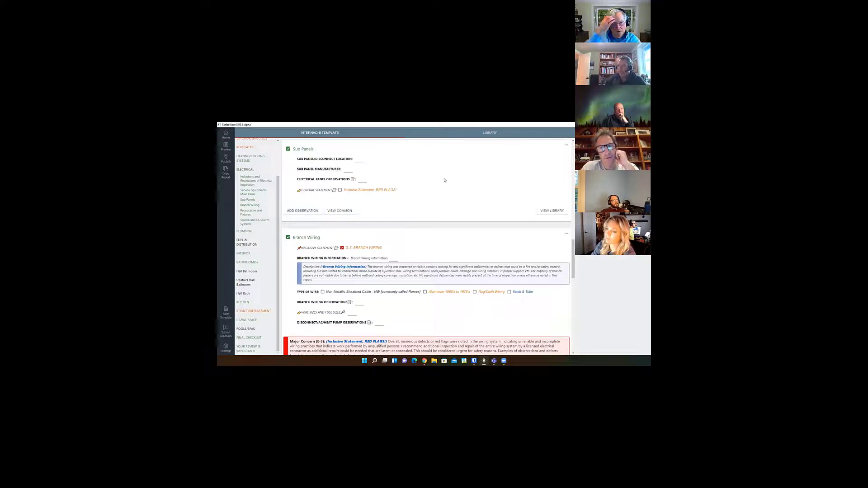
scroll(444, 180, up, 1)
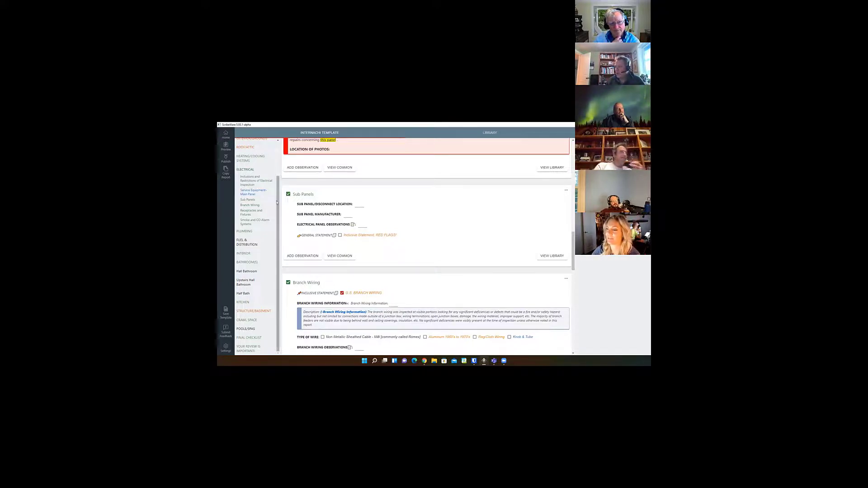
scroll(317, 196, up, 1)
scroll(317, 196, up, 3)
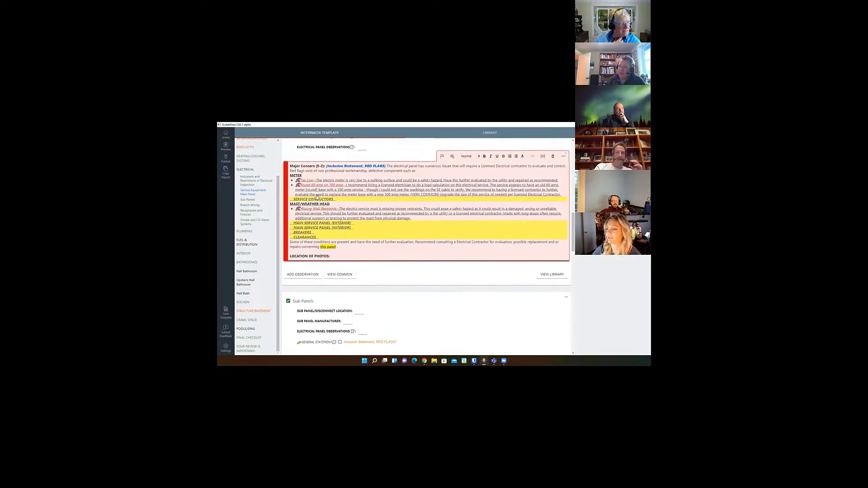